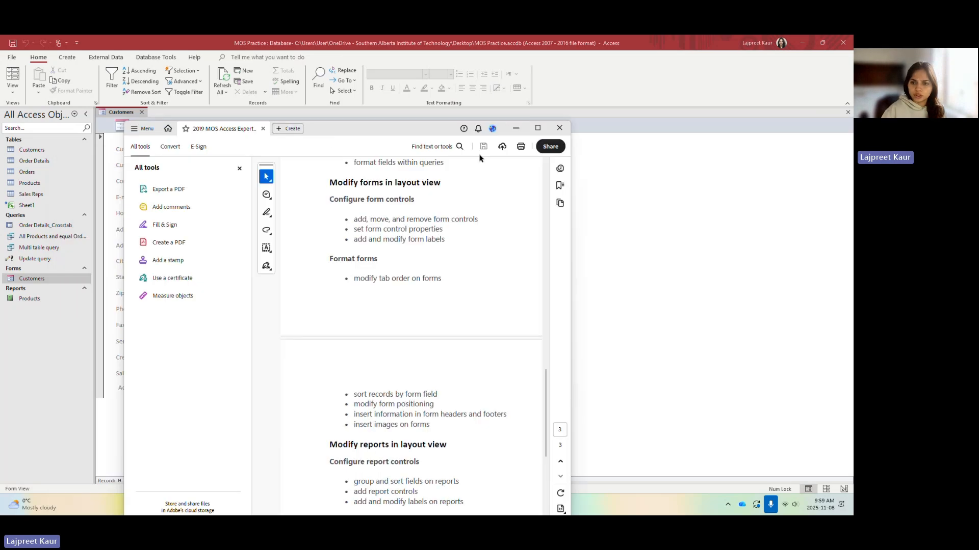
Highlight the "Modify forms in layout view" objectives in the exam PDF through "insert images on forms", and switch to Access
click(474, 158)
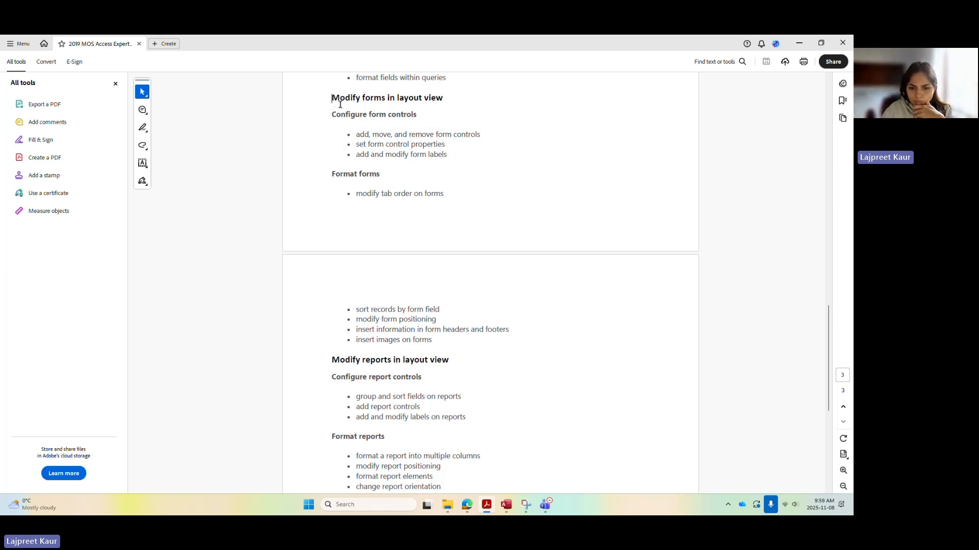
drag(332, 98, 438, 344)
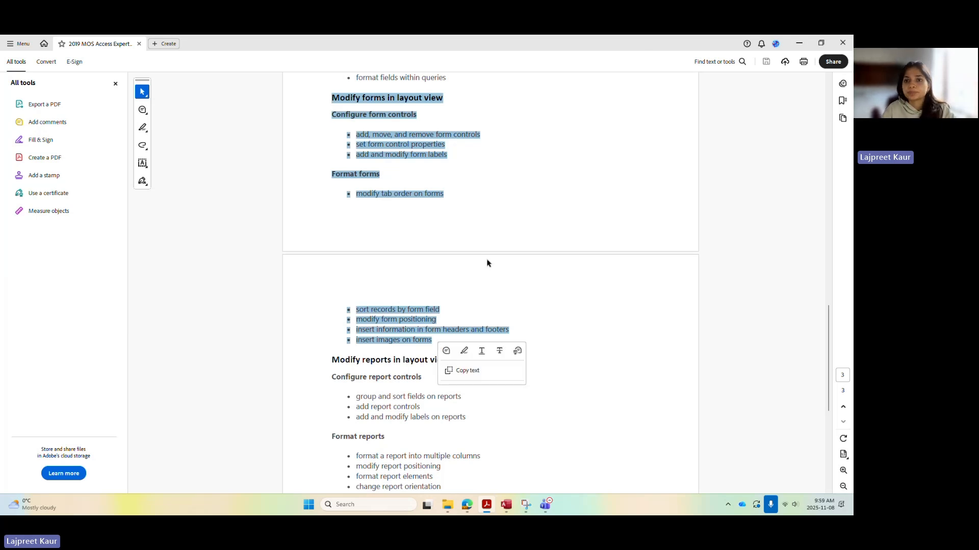
key(alt+Tab)
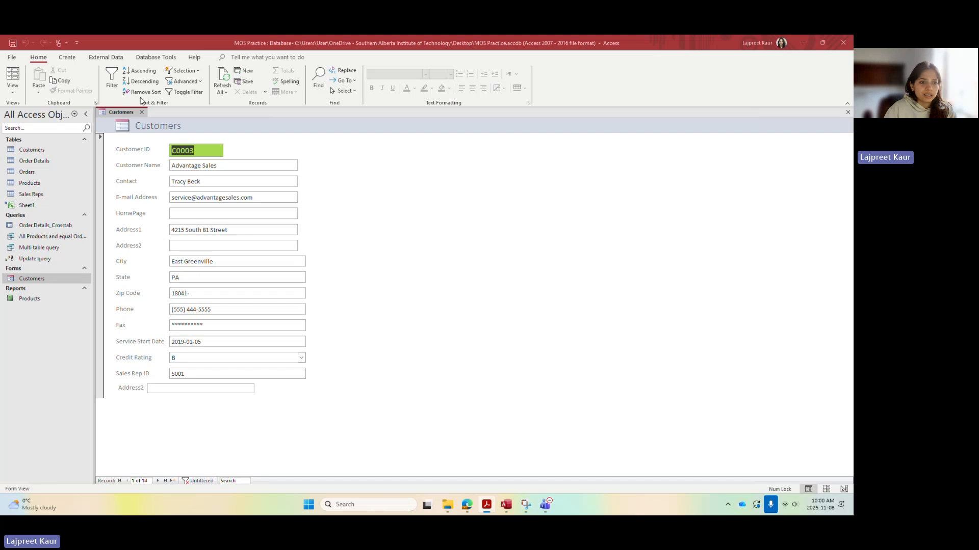
Close the Customers form and create a new form from the Orders table
click(143, 113)
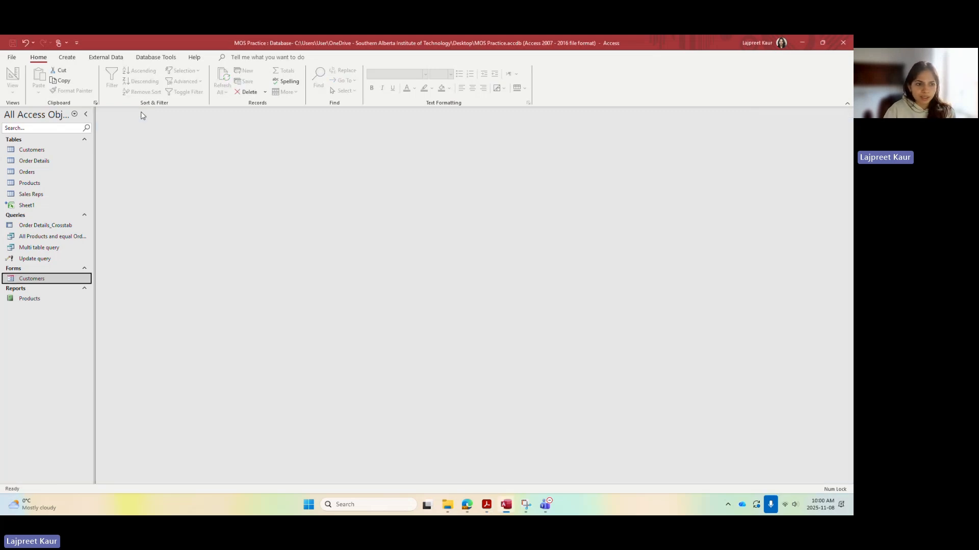
click(41, 172)
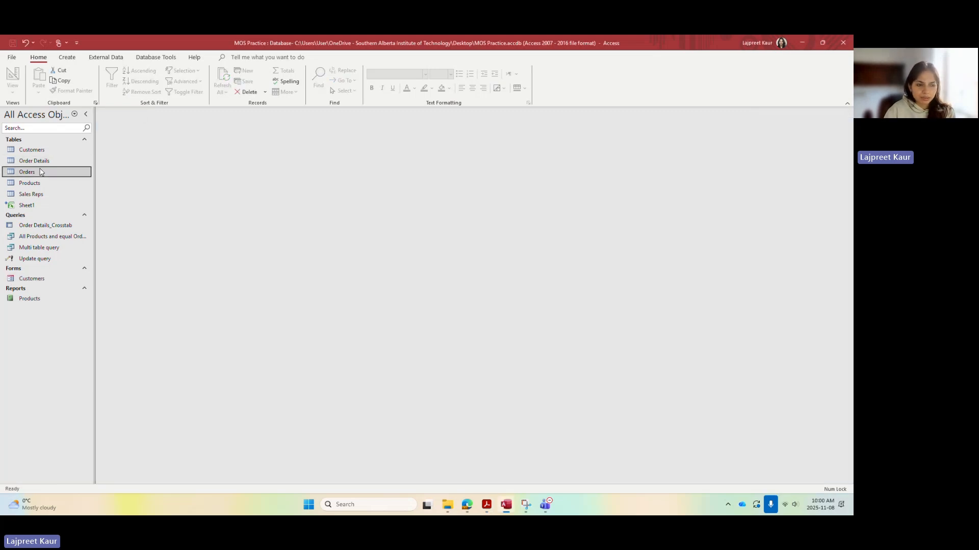
click(67, 57)
click(185, 78)
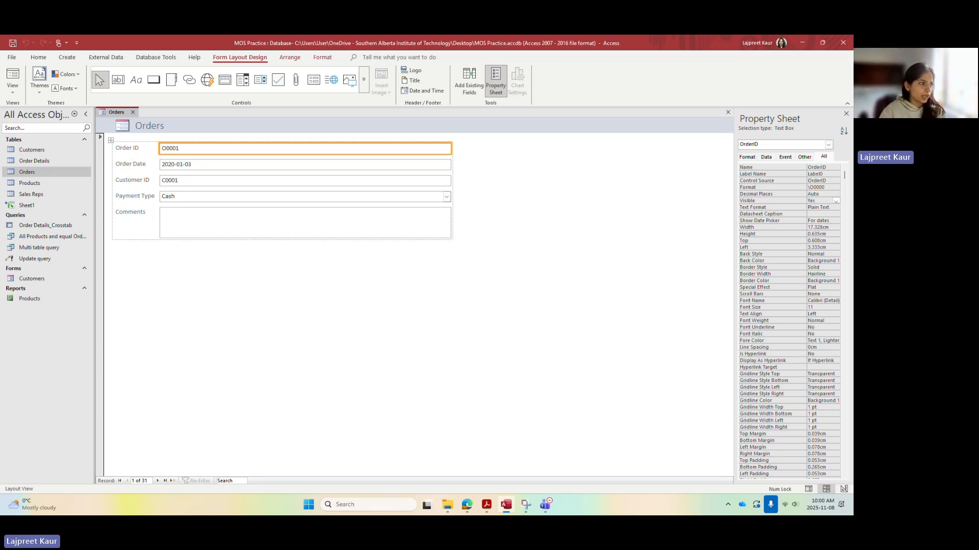
Review the view options and available form controls for the Orders form, keeping it in Layout View
right_click(114, 113)
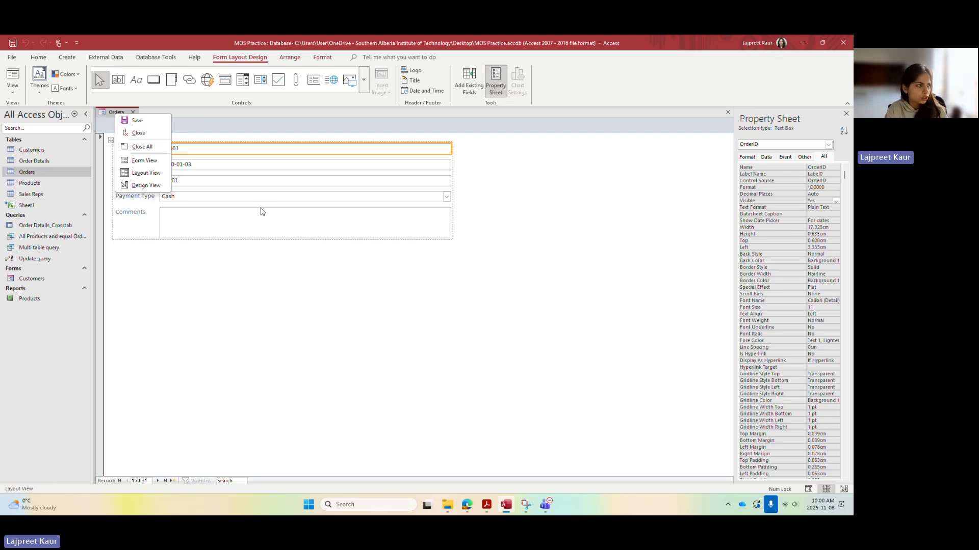
click(297, 216)
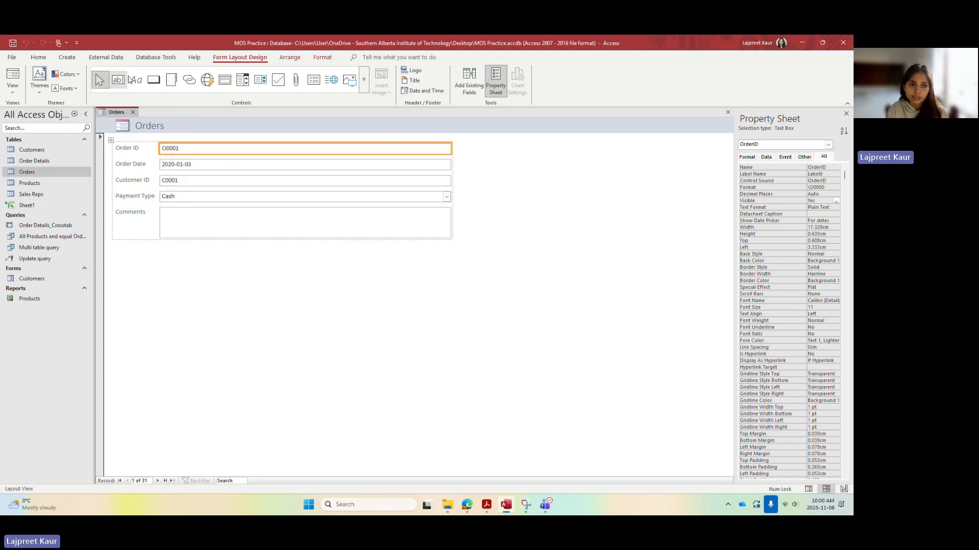
click(364, 80)
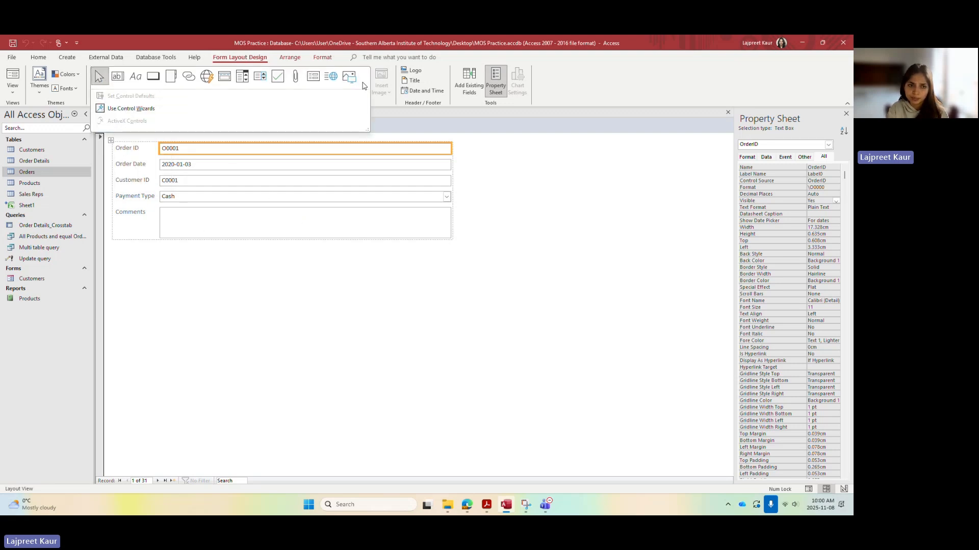
click(510, 271)
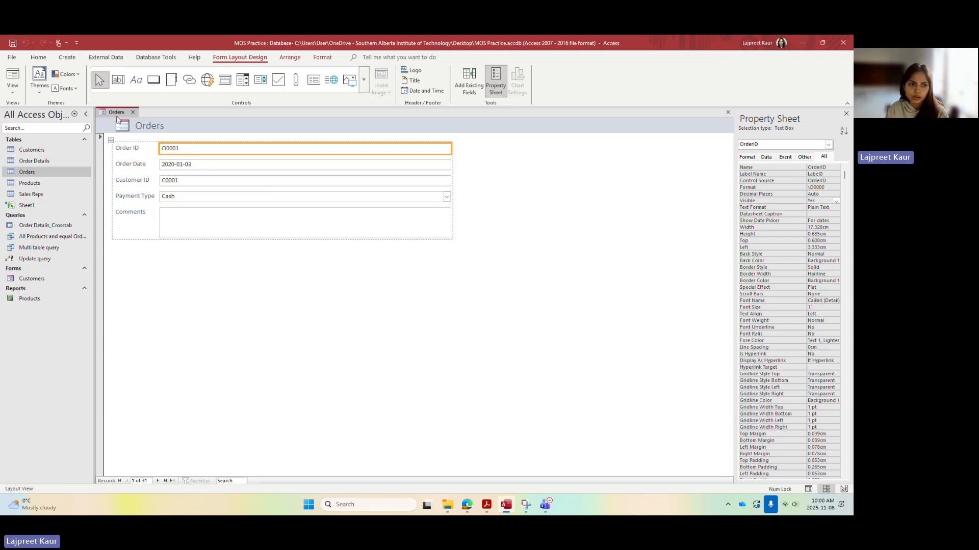
right_click(114, 115)
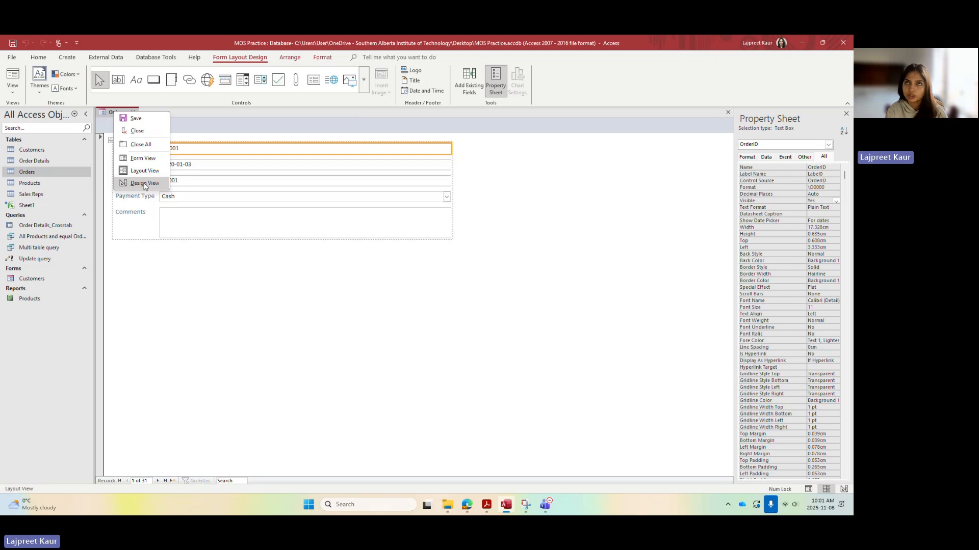
key(Escape)
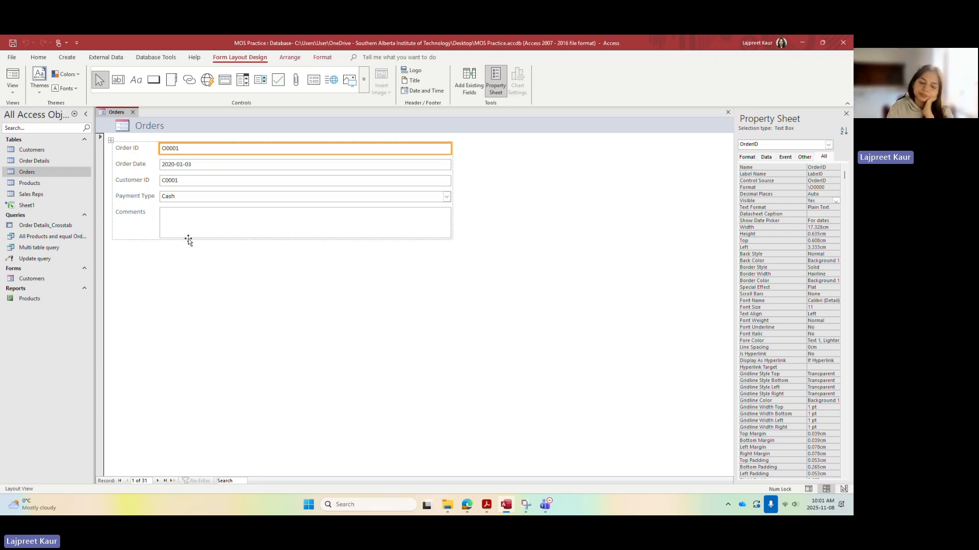
click(126, 126)
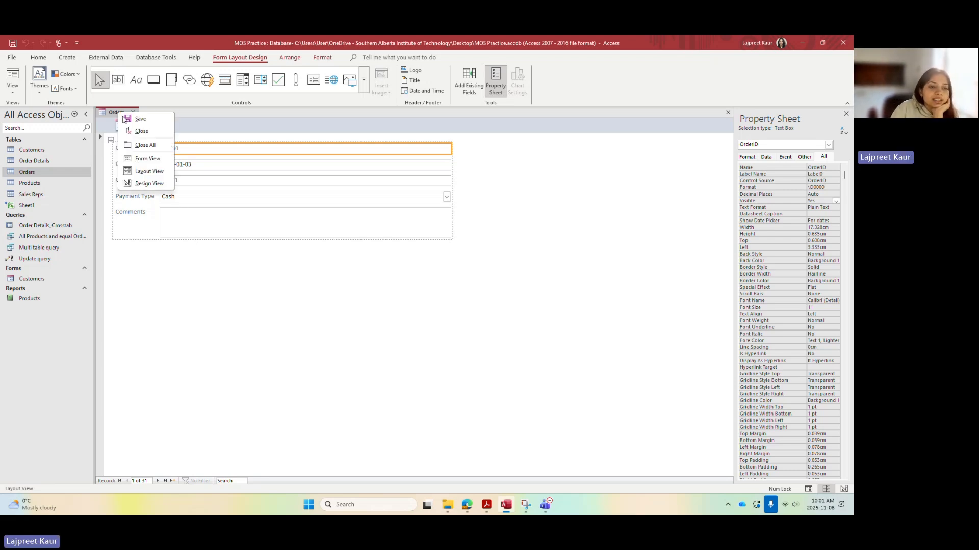
click(150, 175)
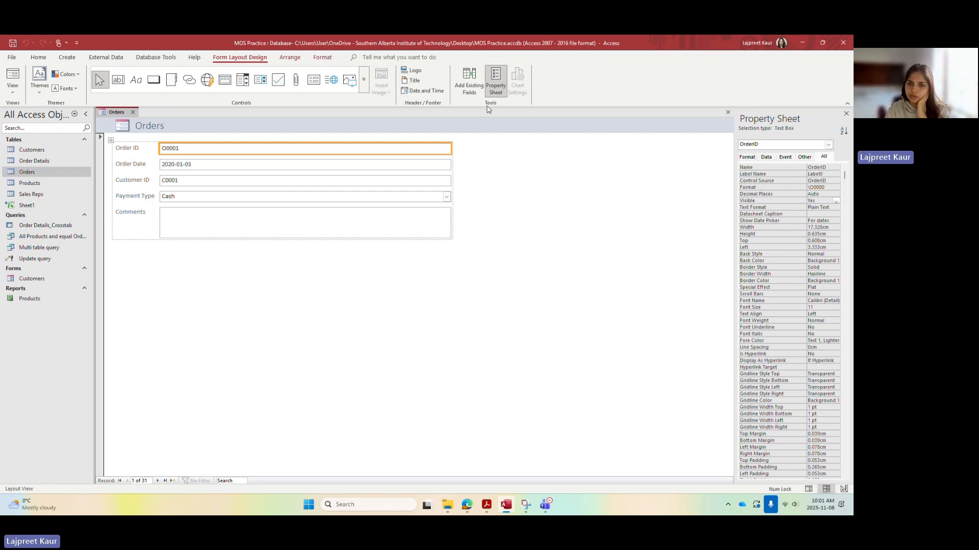
Set the width of the Order ID text box to 2.5 cm through its properties
click(496, 83)
click(497, 85)
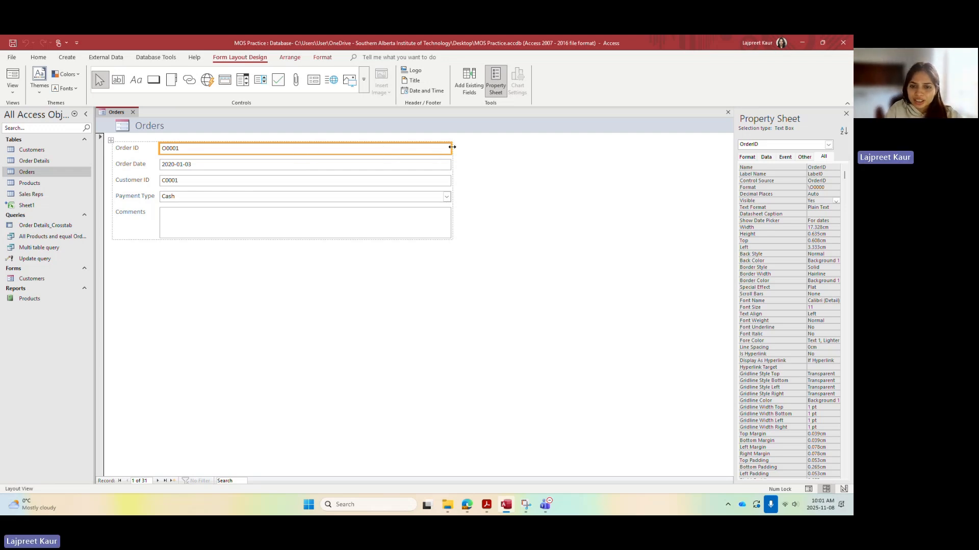
mouse_move(452, 146)
mouse_down()
mouse_move(403, 146)
mouse_move(452, 146)
mouse_up()
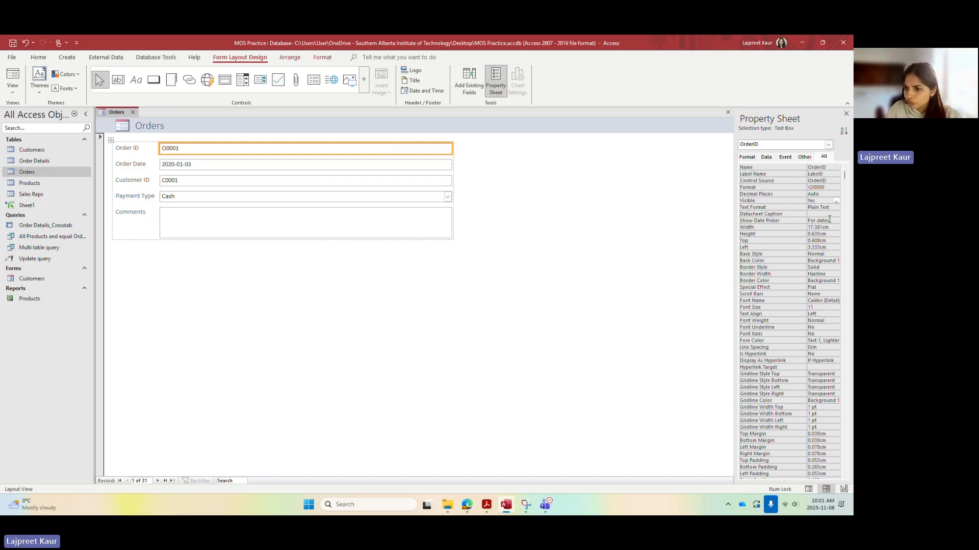
drag(832, 227, 801, 228)
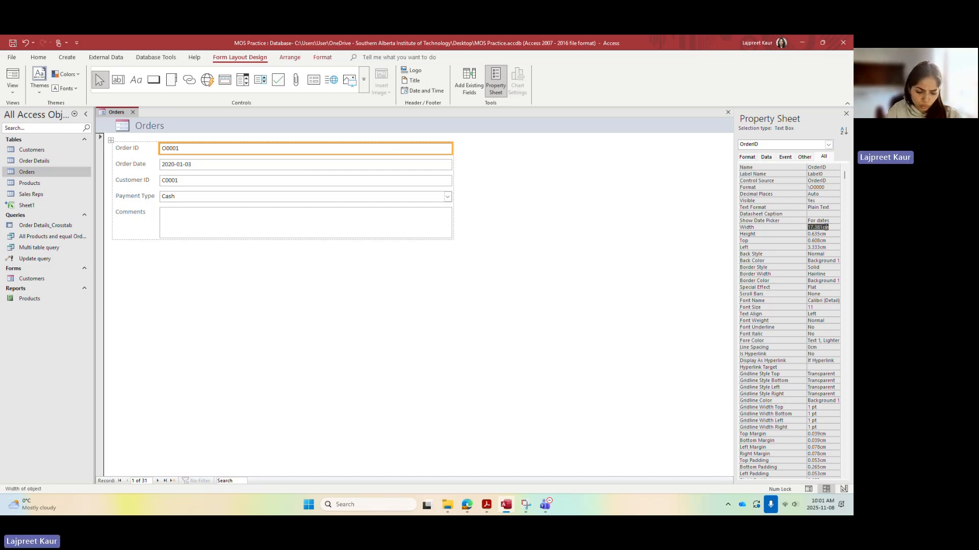
text(2.5)
key(Return)
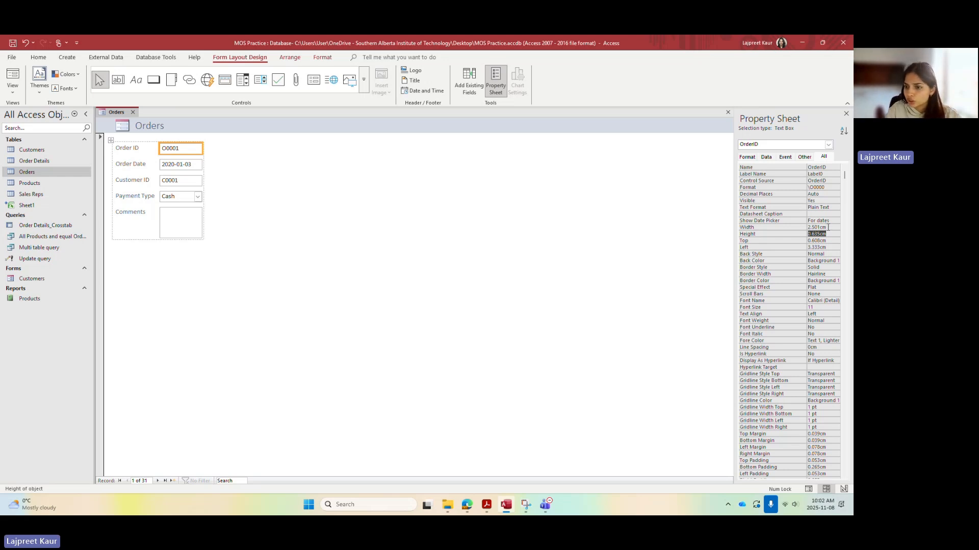
Set the width of the Order ID text box to 6 cm
click(828, 227)
double_click(830, 227)
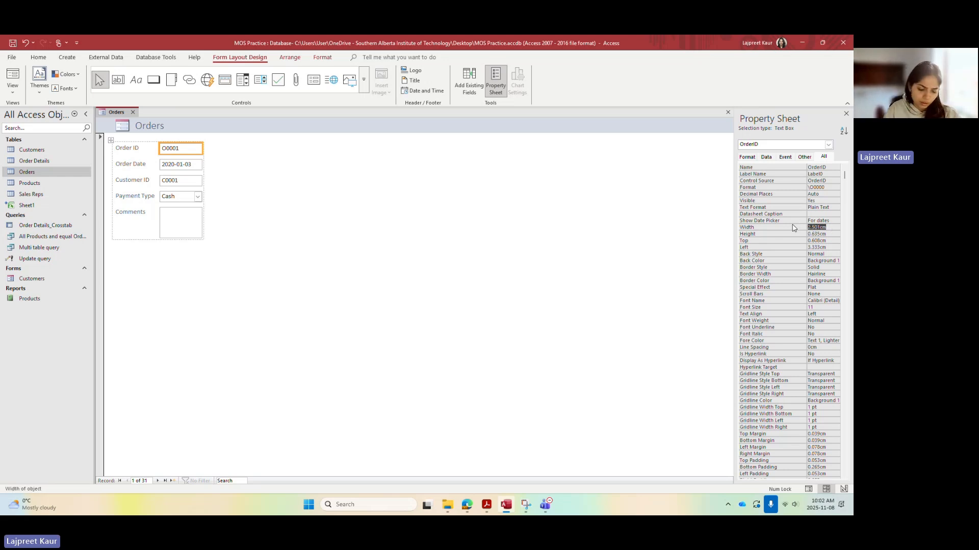
text(6)
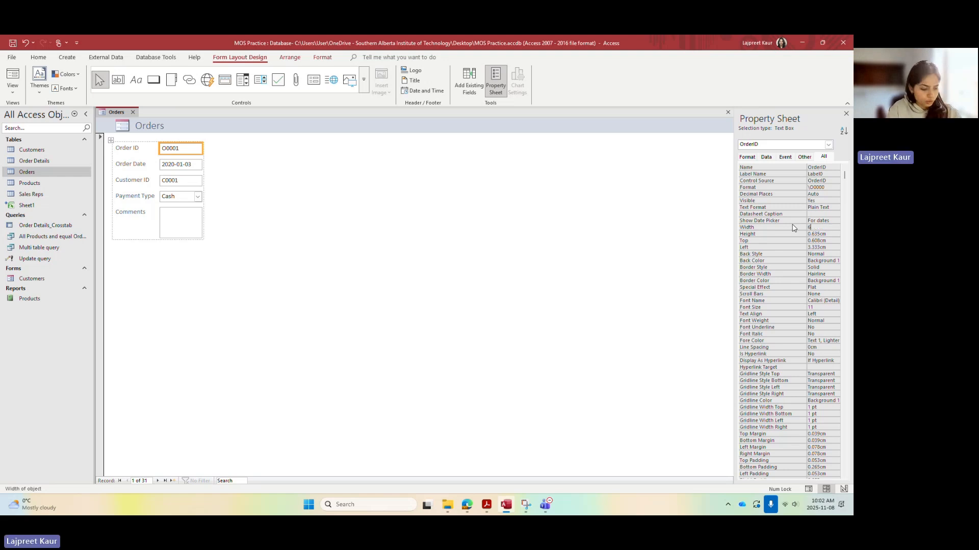
key(Return)
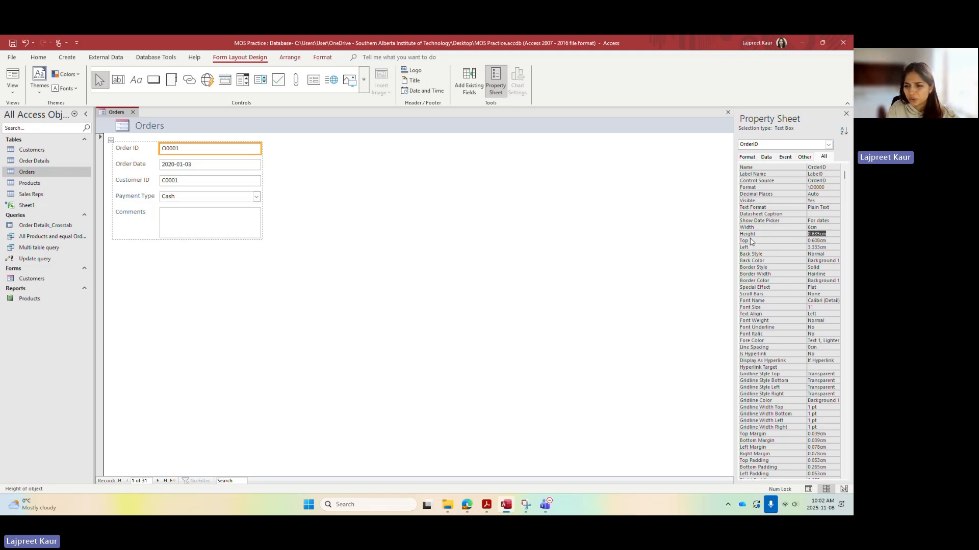
Try moving the Comments label and its text box together above the Payment Type row, and undo the move
click(141, 215)
click(168, 216)
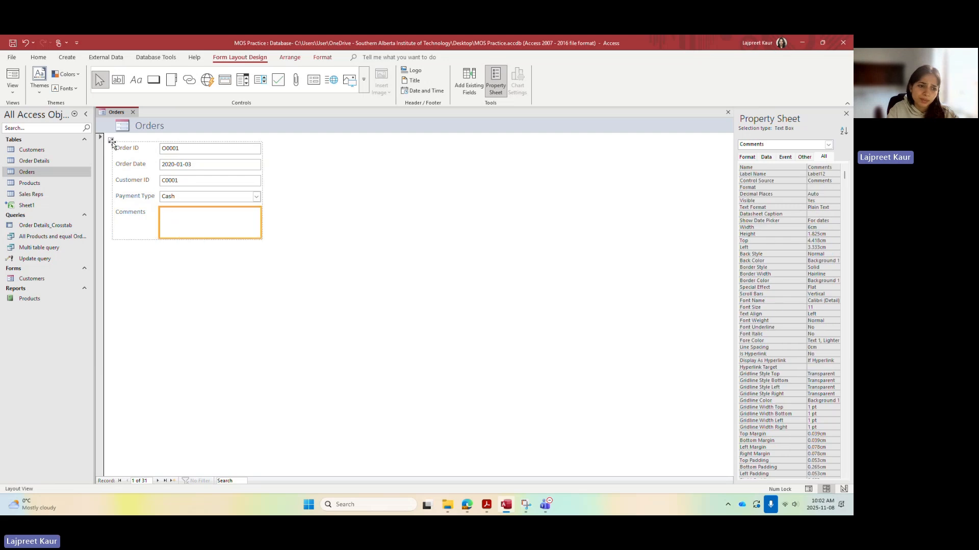
click(134, 214)
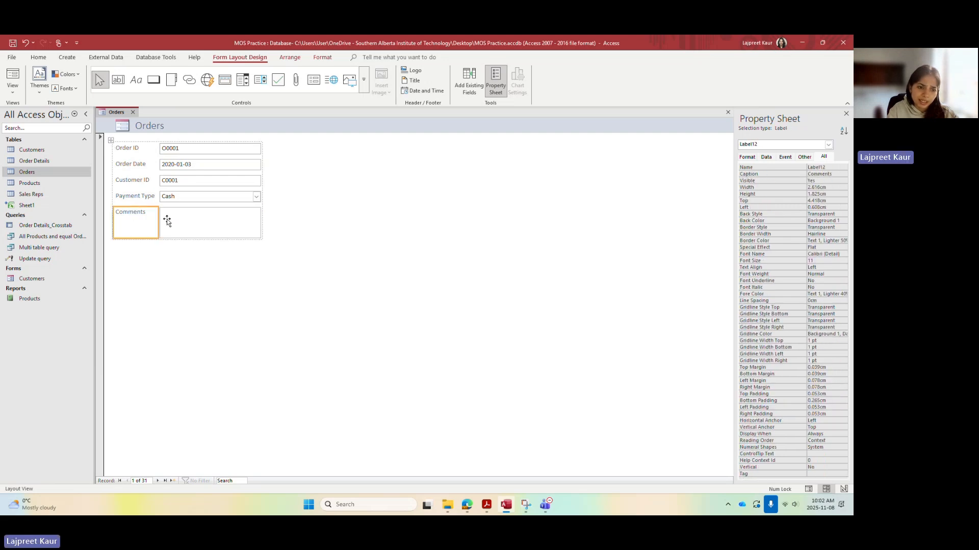
click(167, 219)
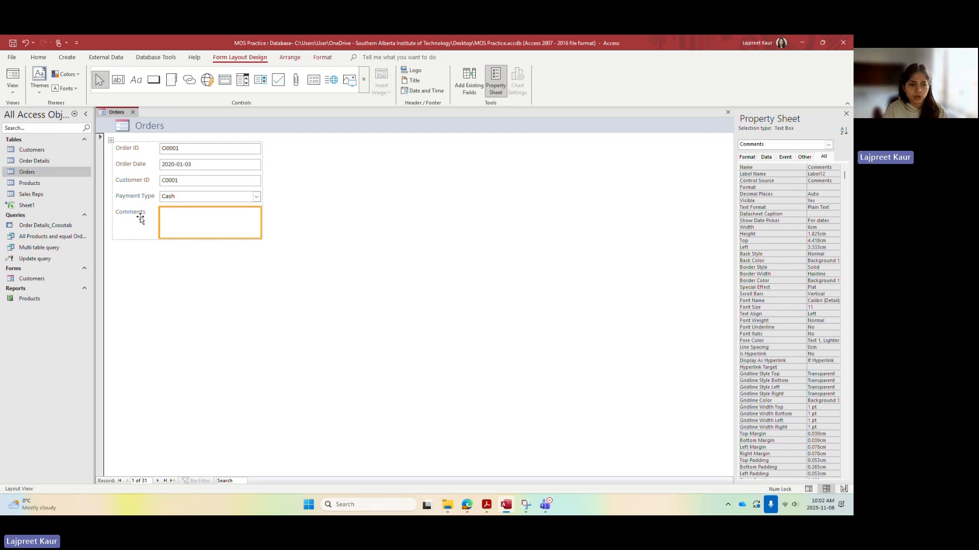
click(301, 199)
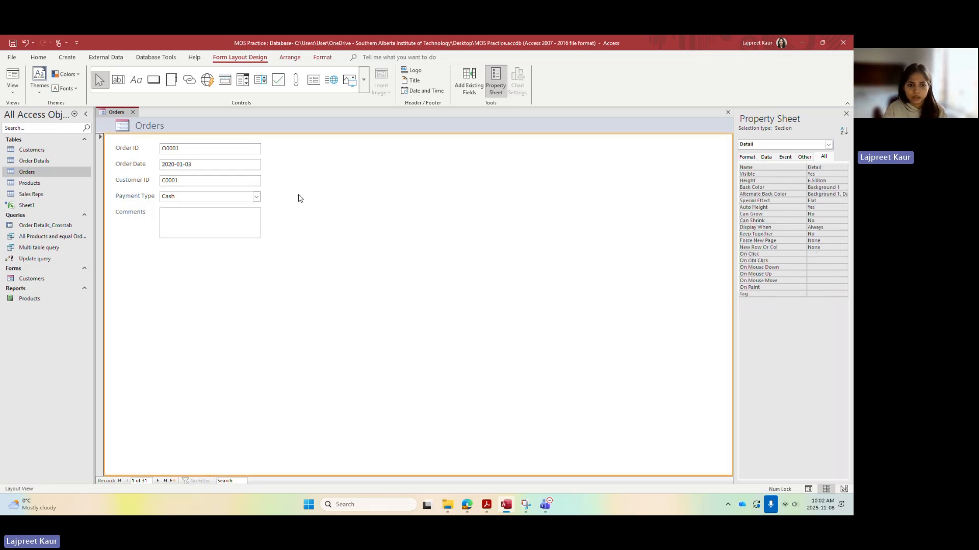
click(131, 212)
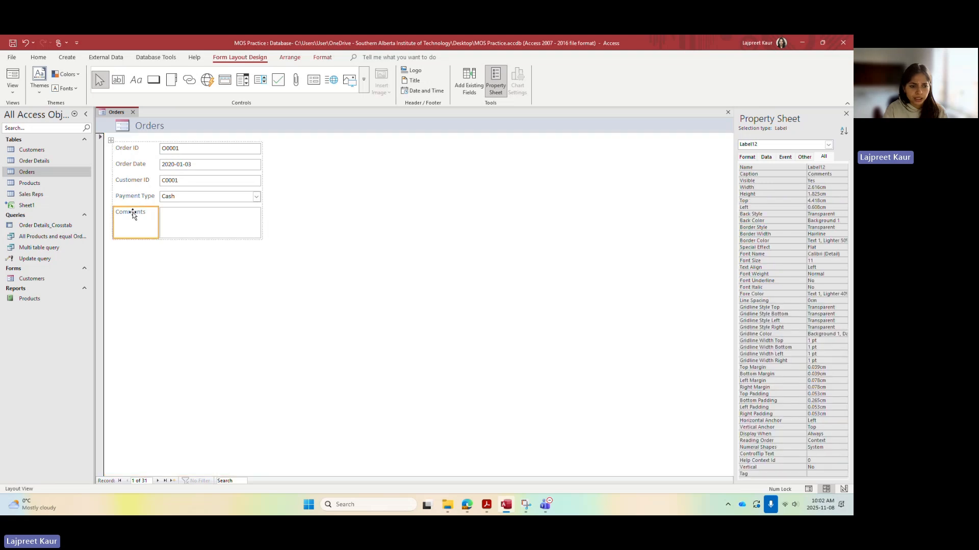
ctrl+click(180, 214)
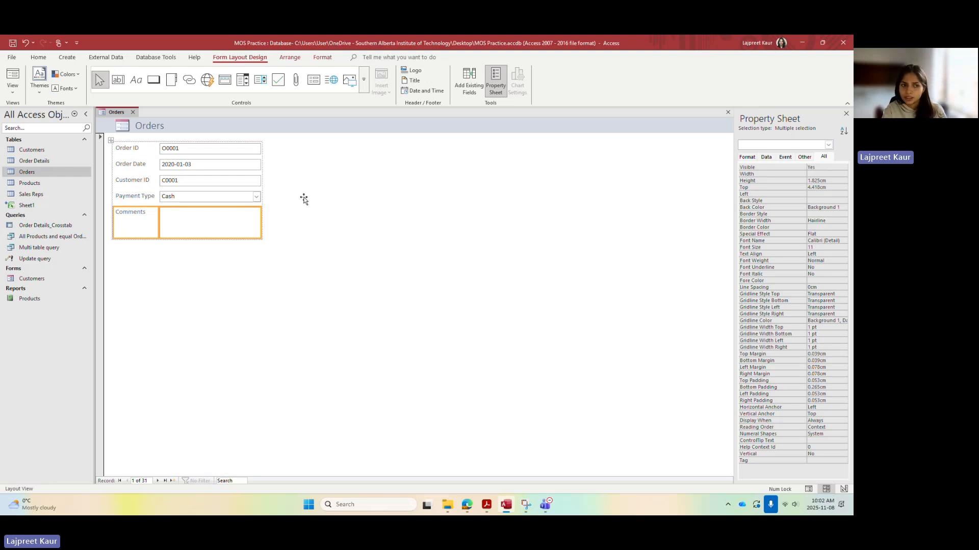
drag(304, 199, 137, 186)
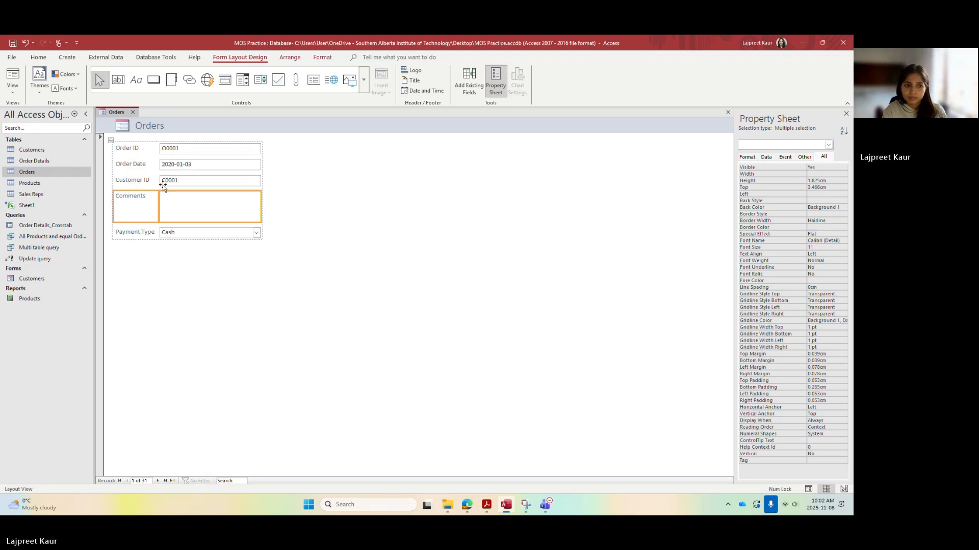
click(112, 140)
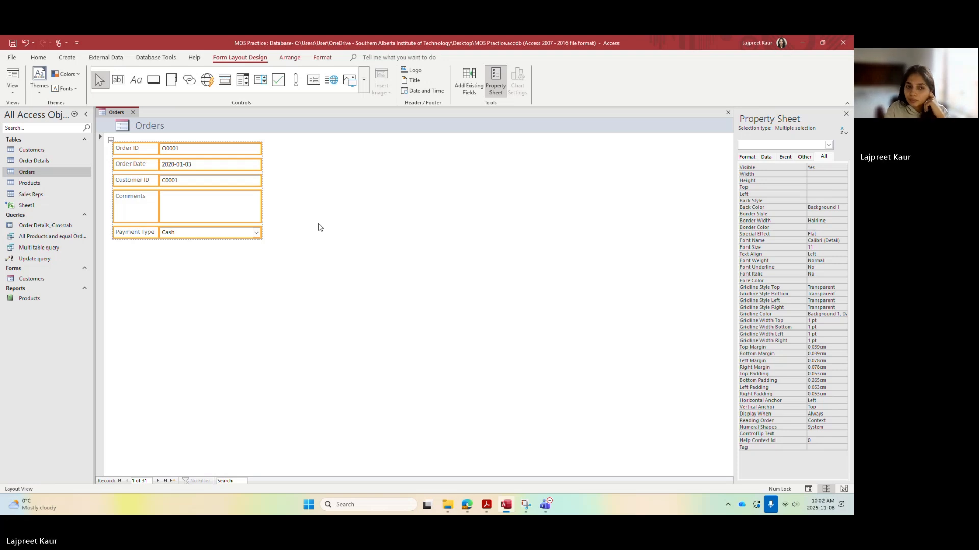
key(ctrl+z)
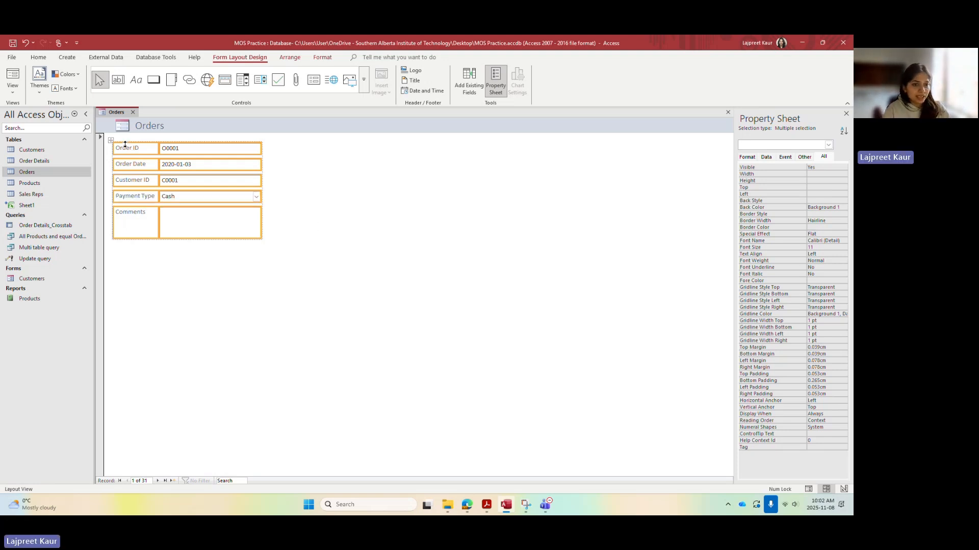
Select the entire control layout of the Orders form and review the arrangement options available for it
click(375, 209)
click(114, 145)
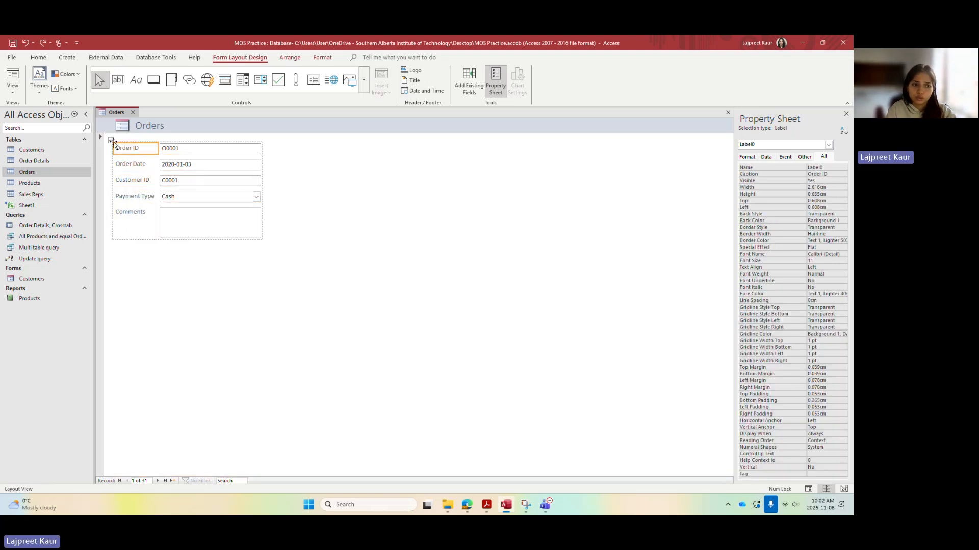
click(110, 141)
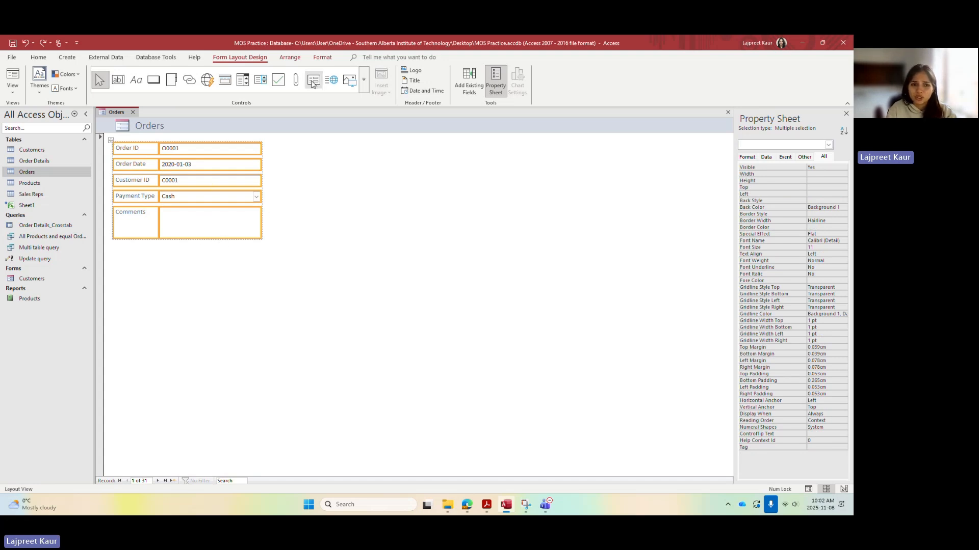
click(290, 57)
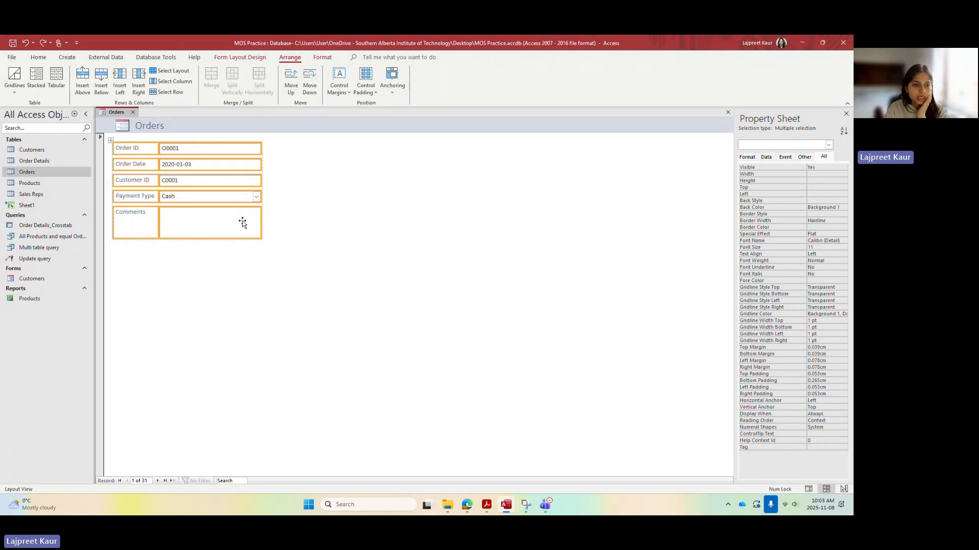
click(136, 220)
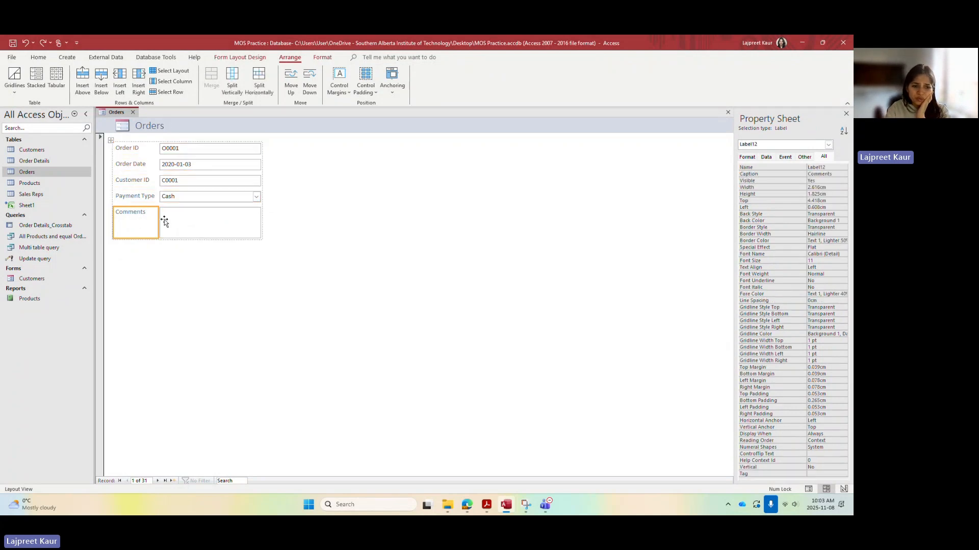
click(304, 206)
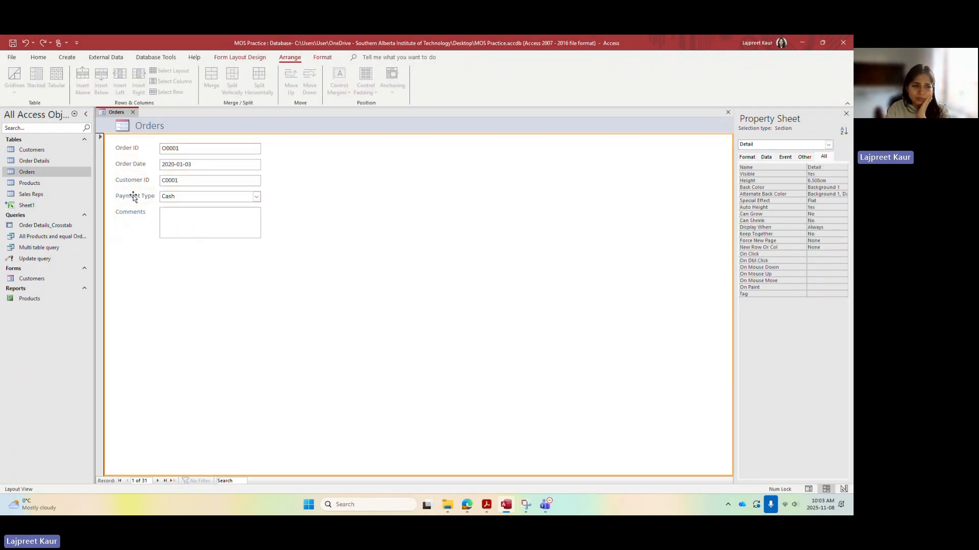
click(118, 146)
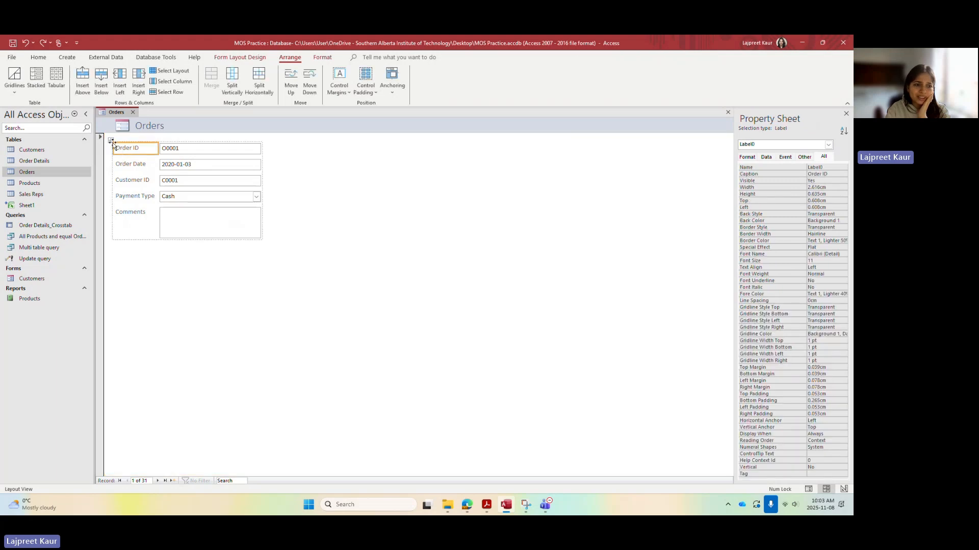
click(112, 141)
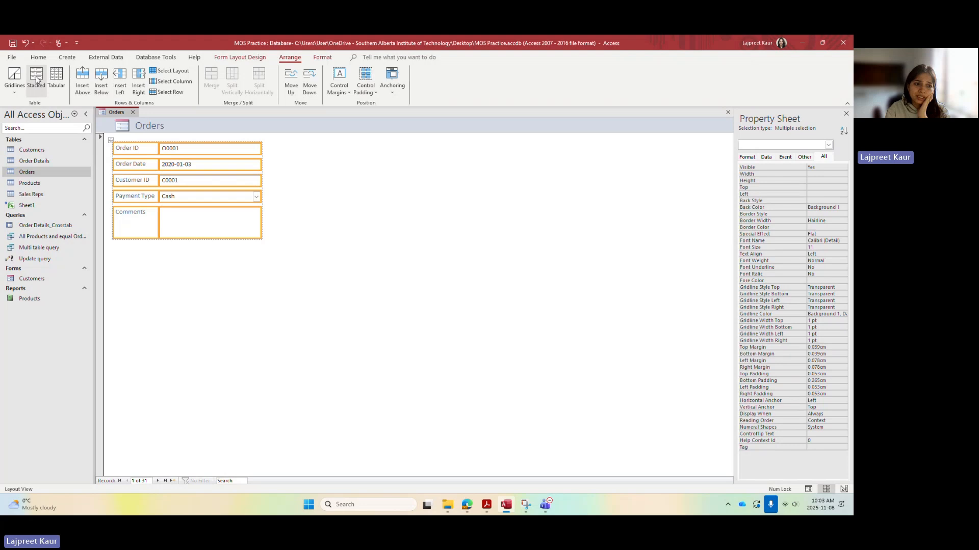
Try applying the Stacked layout to the Payment Type combo box alone, and undo it
click(279, 204)
click(257, 202)
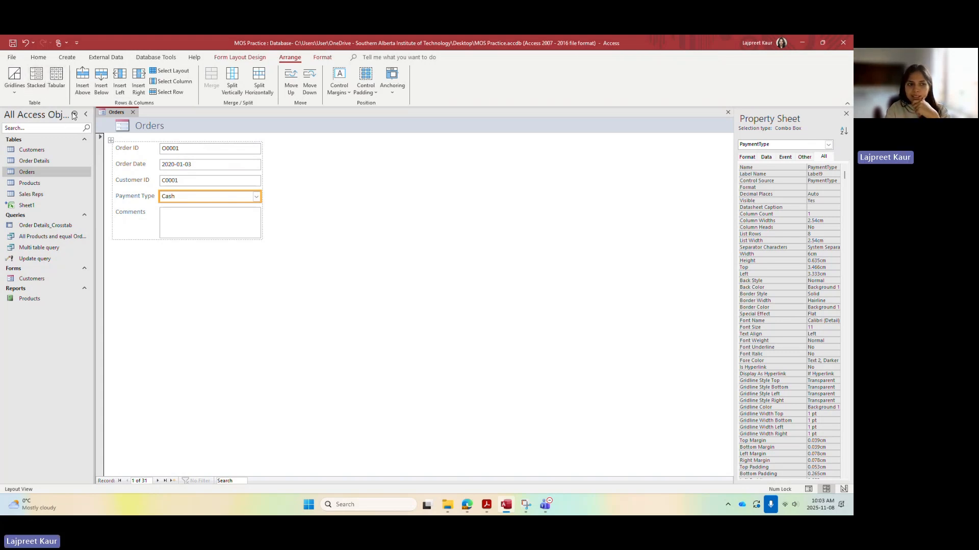
click(39, 77)
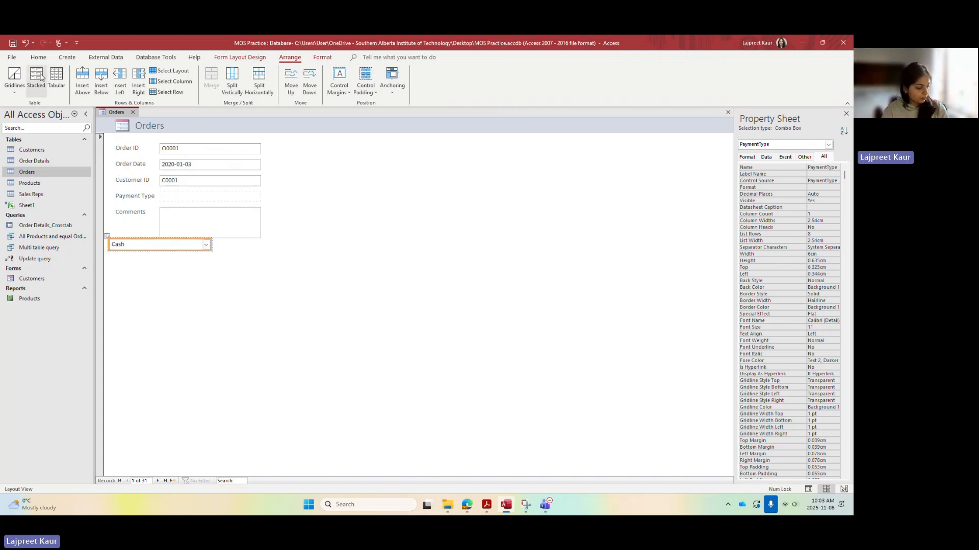
key(ctrl+z)
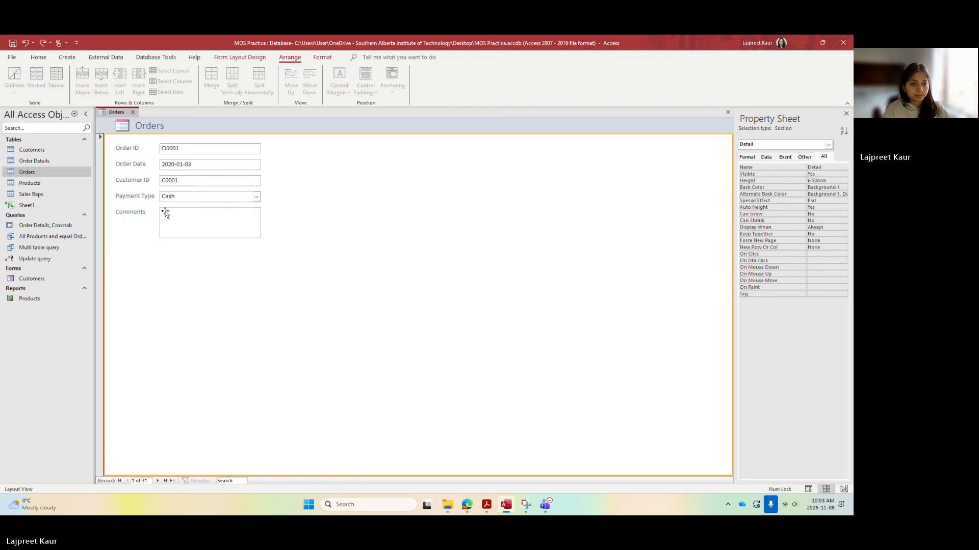
Try applying the Stacked layout to all the field controls on the Orders form at once
click(122, 152)
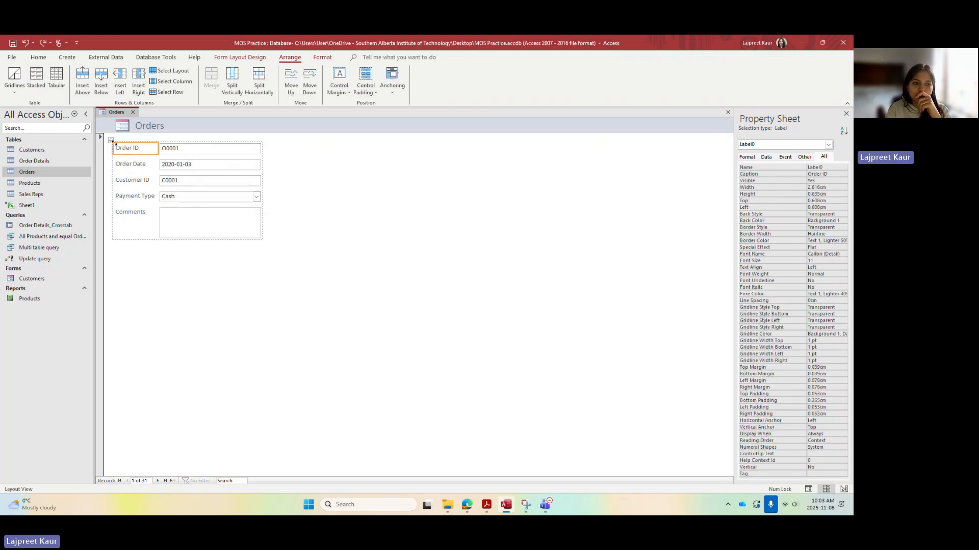
click(111, 140)
click(36, 77)
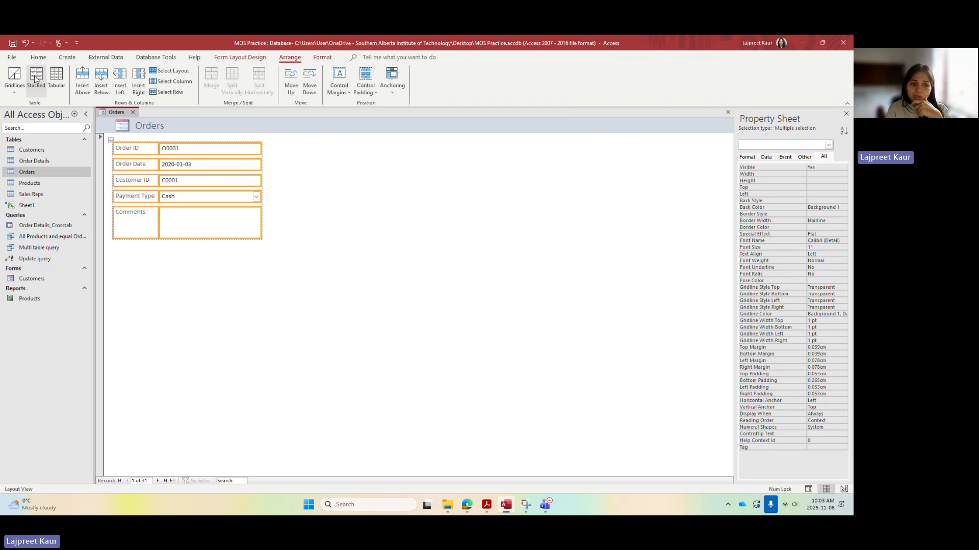
Try splitting the Comments label and text box into their own stacked layout beside the other fields, and undo both changes
click(162, 228)
shift+click(152, 220)
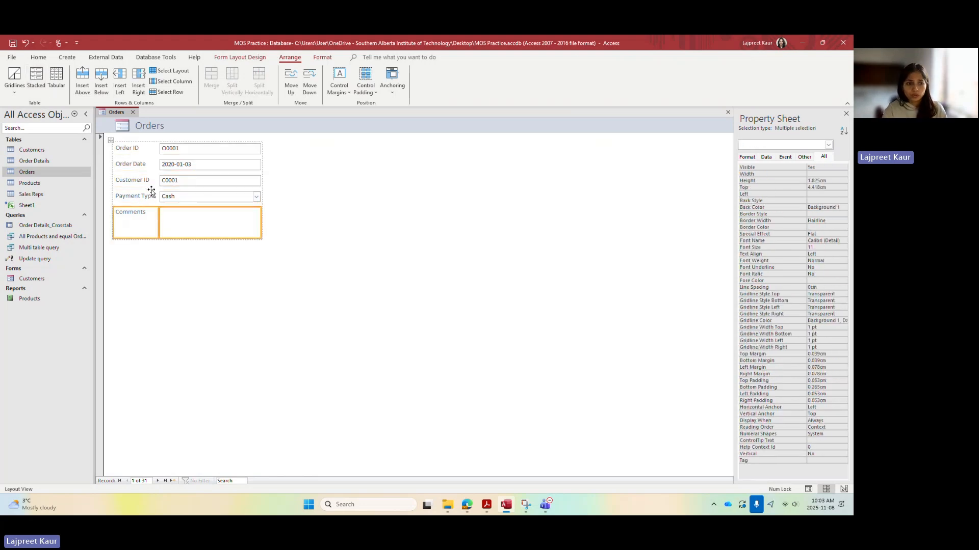
click(43, 80)
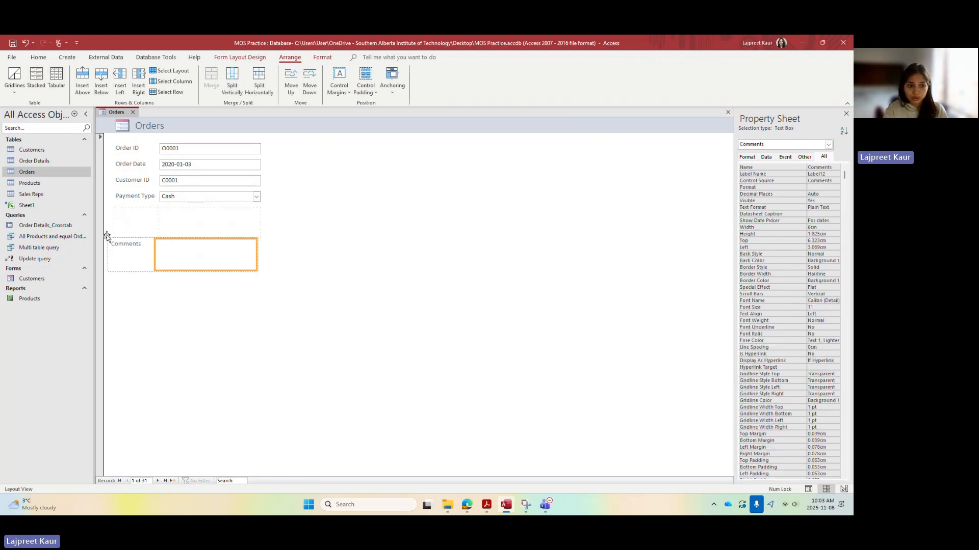
drag(107, 236, 278, 179)
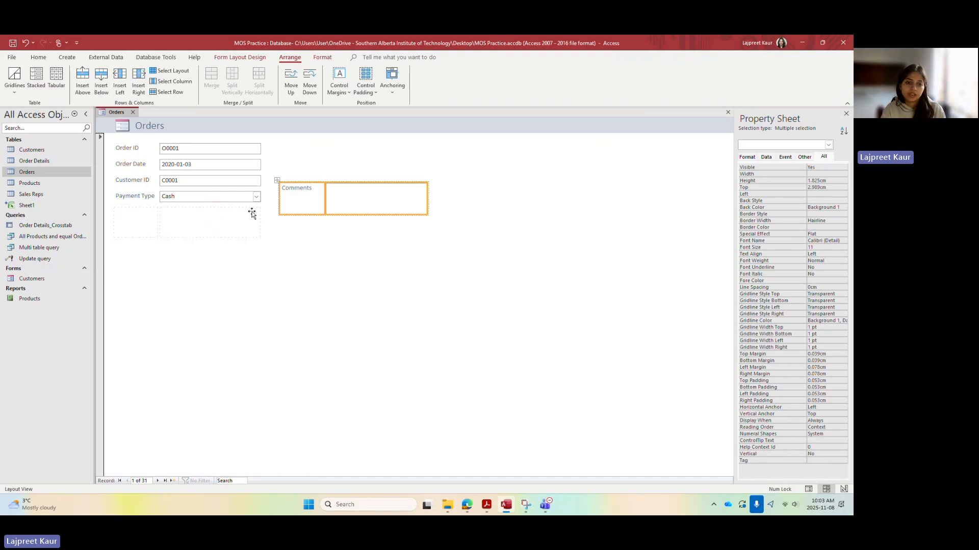
key(ctrl+z)
key(ctrl+z)
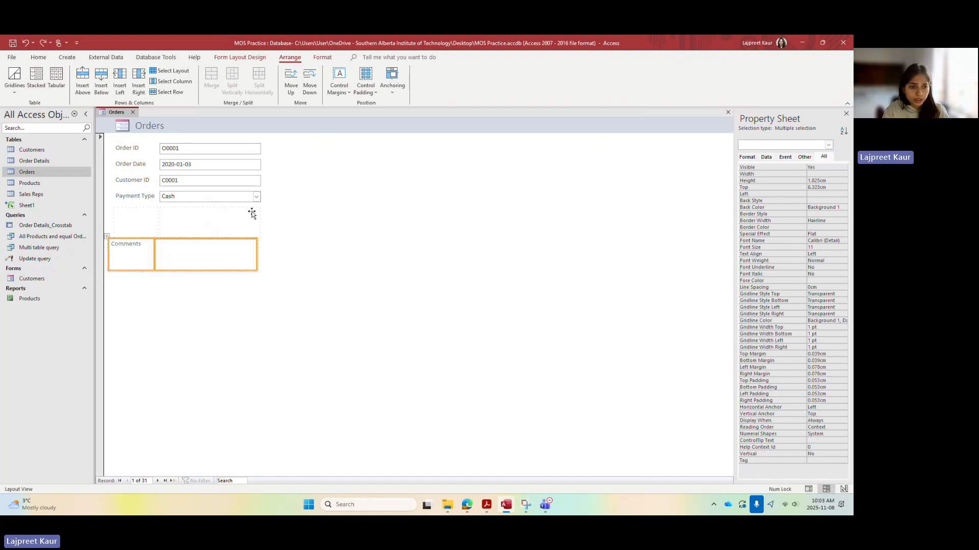
click(413, 163)
Remove the layout from all field controls of the Orders form in Design View and return to Layout View
right_click(119, 116)
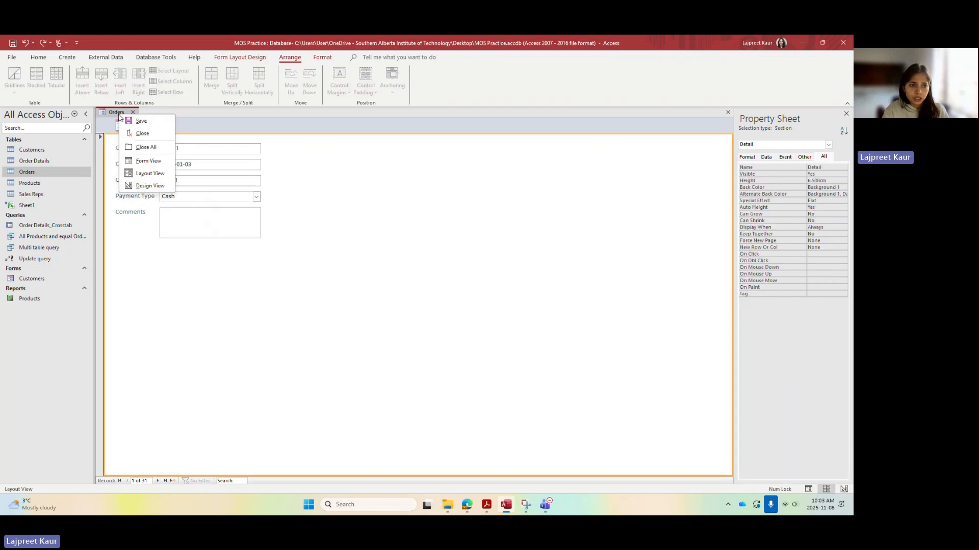
click(135, 187)
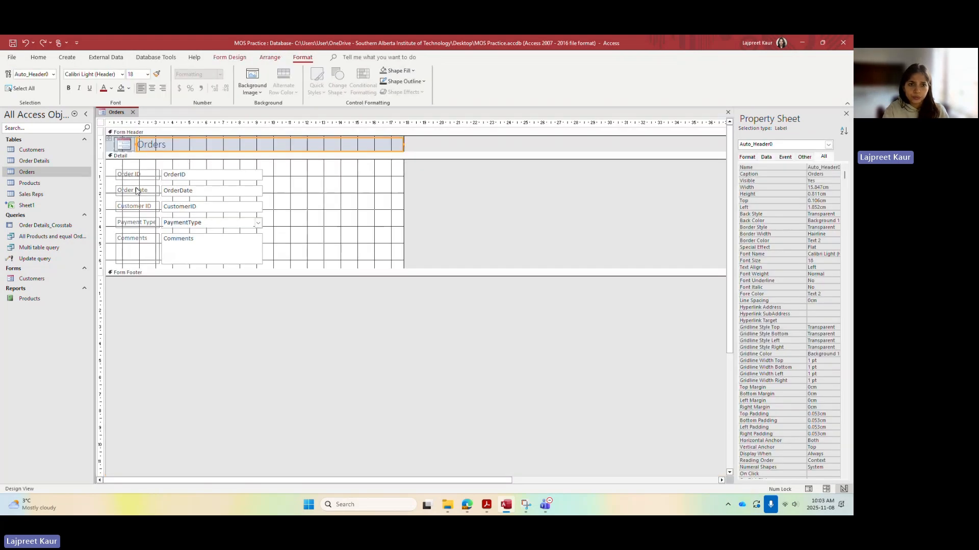
click(269, 58)
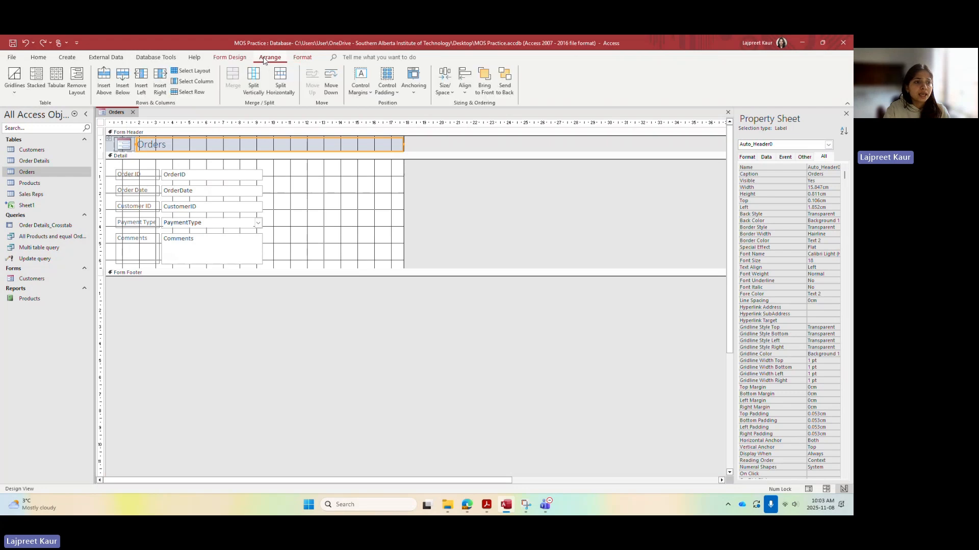
click(129, 176)
click(109, 166)
click(77, 77)
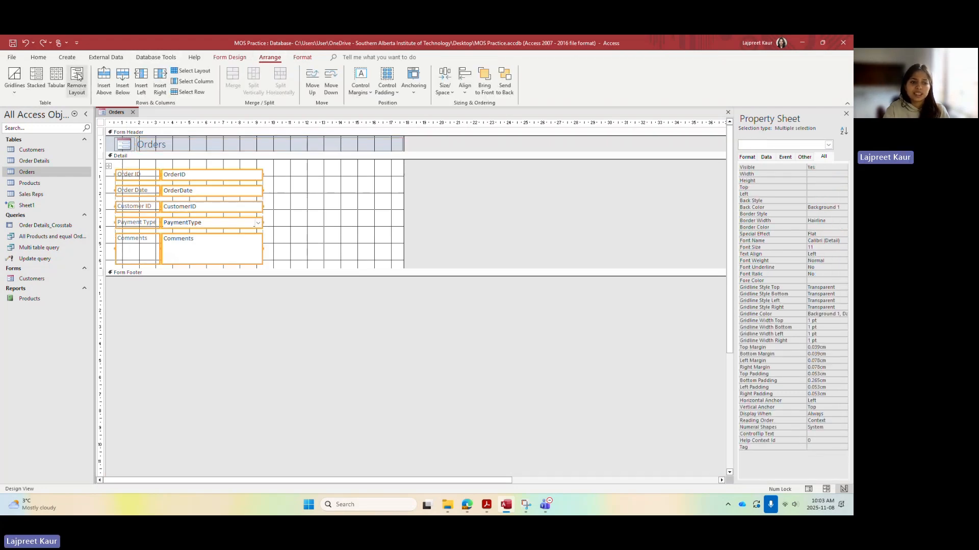
right_click(117, 116)
click(140, 172)
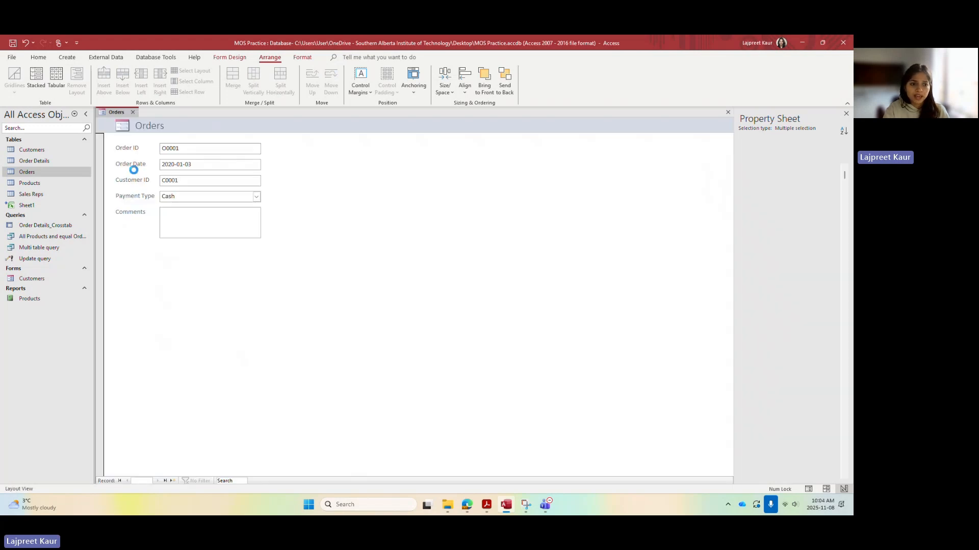
Try moving the ungrouped Comments label and text box to the right of the other fields, and undo back to the original control layout
click(136, 212)
shift+click(176, 216)
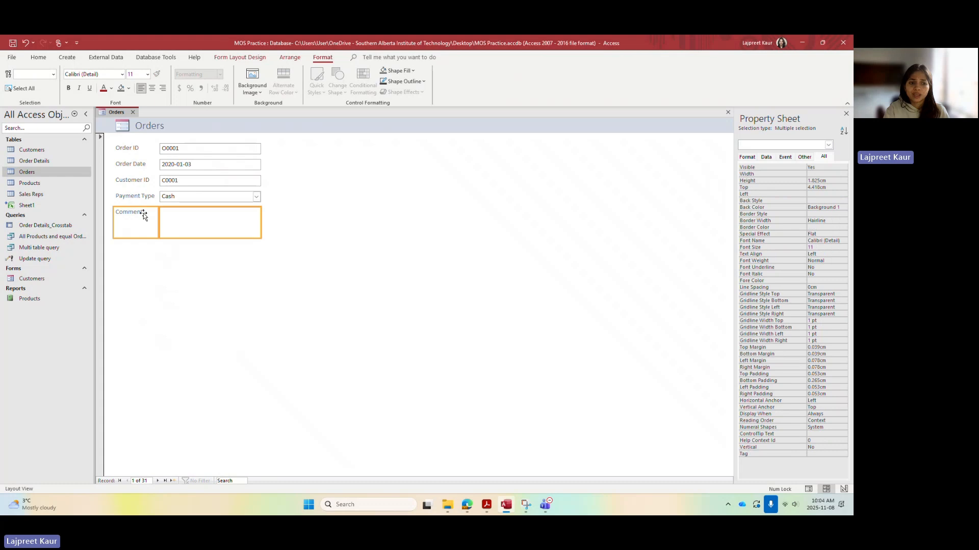
drag(139, 214, 301, 191)
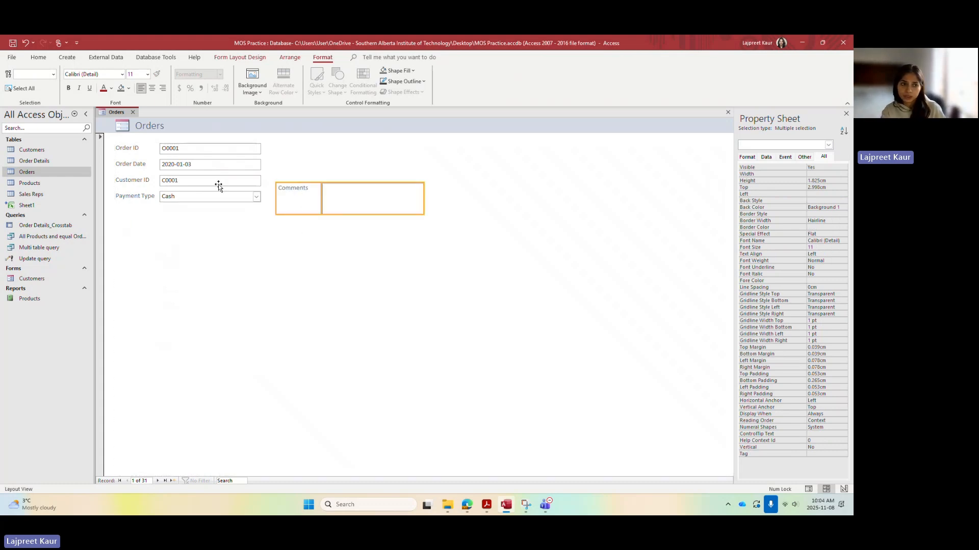
key(ctrl+z)
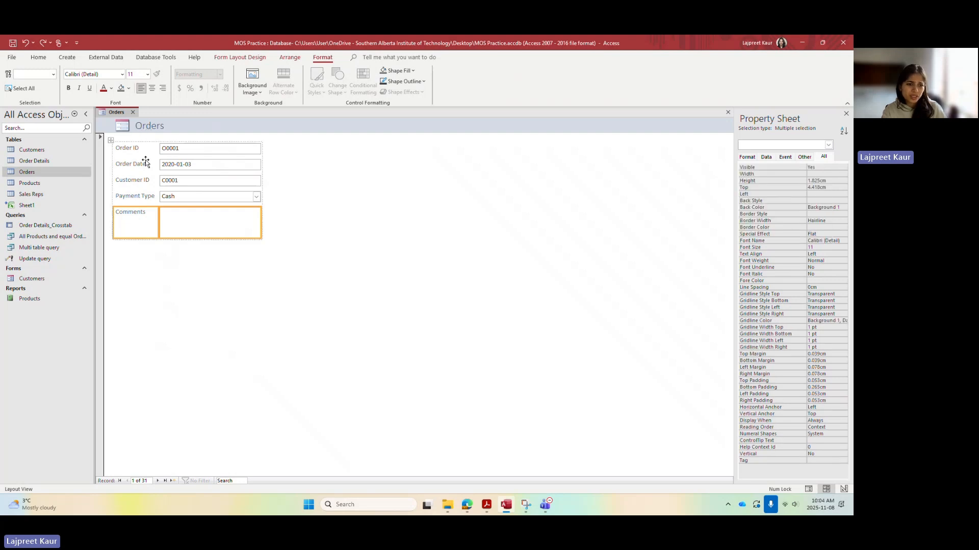
Place the Comments label and text box in their own stacked layout and move it to the right of the other fields
click(110, 140)
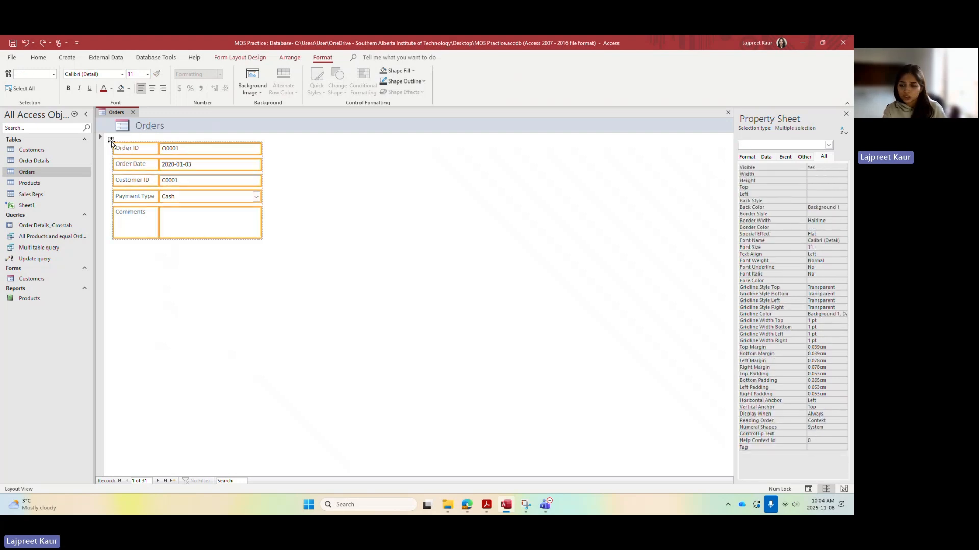
click(135, 219)
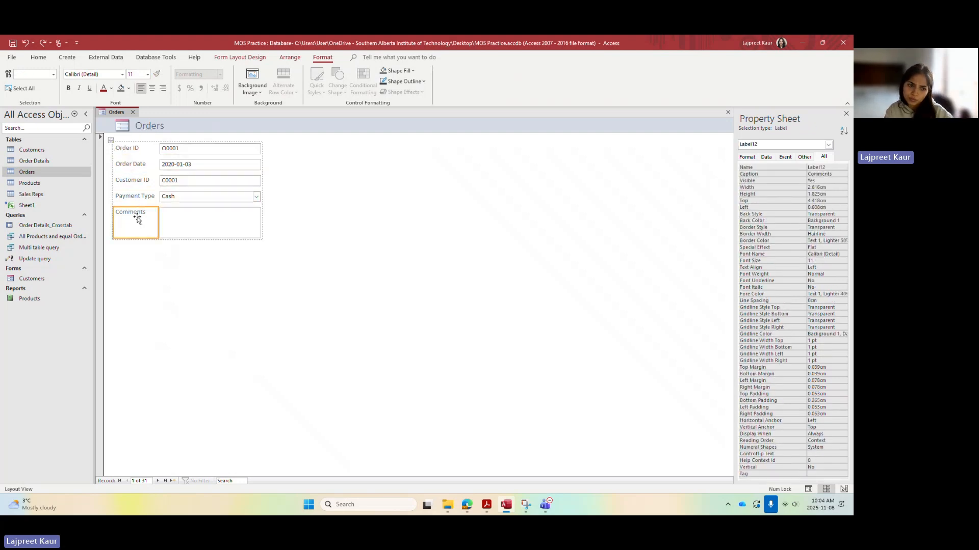
click(183, 223)
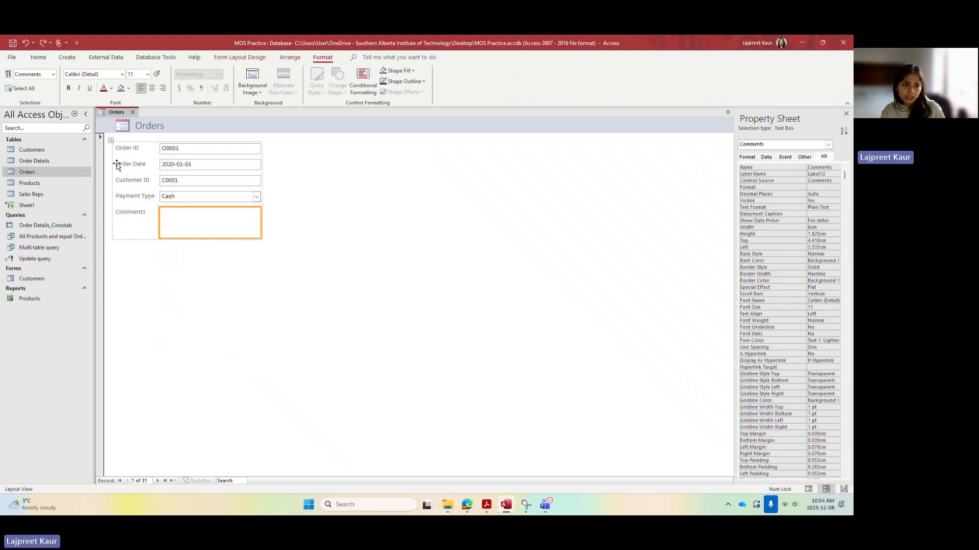
shift+click(130, 216)
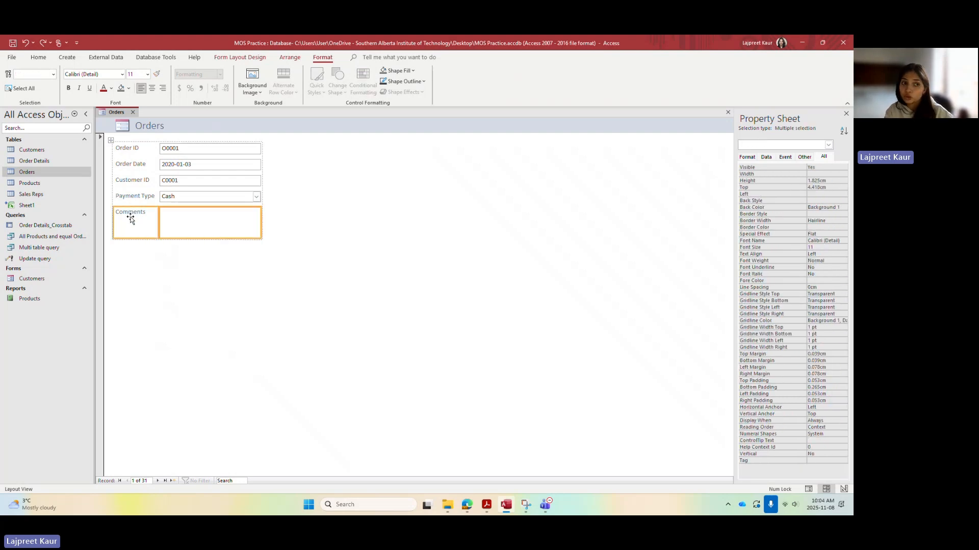
click(252, 58)
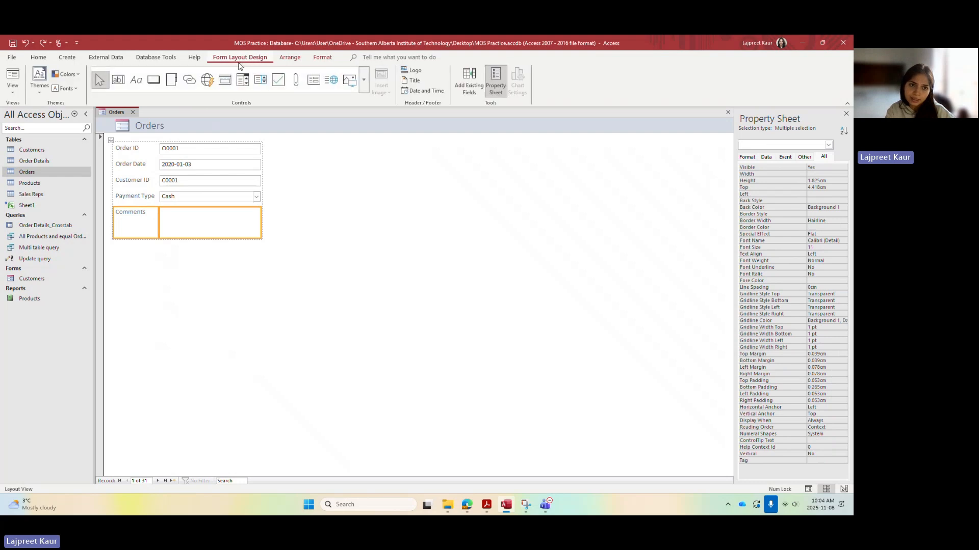
click(289, 58)
click(53, 85)
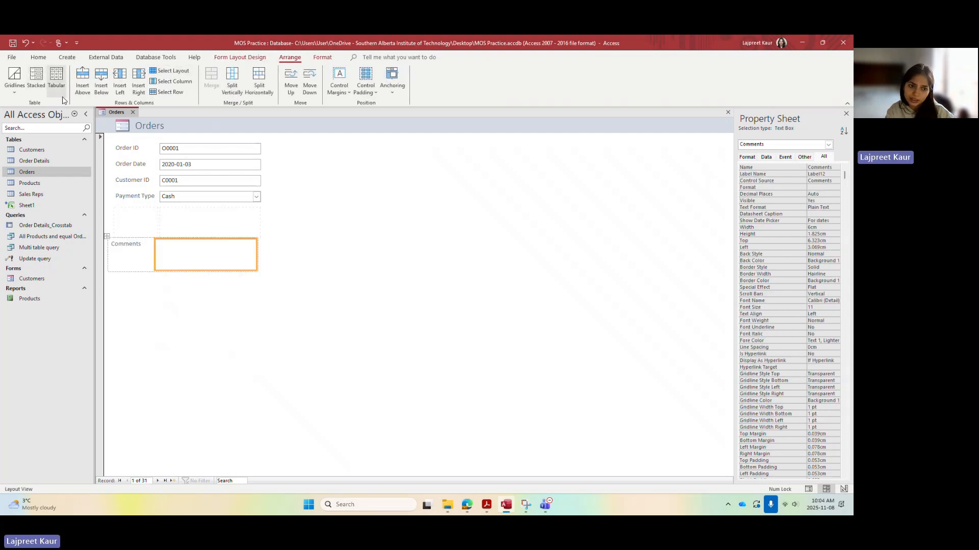
drag(107, 236, 302, 186)
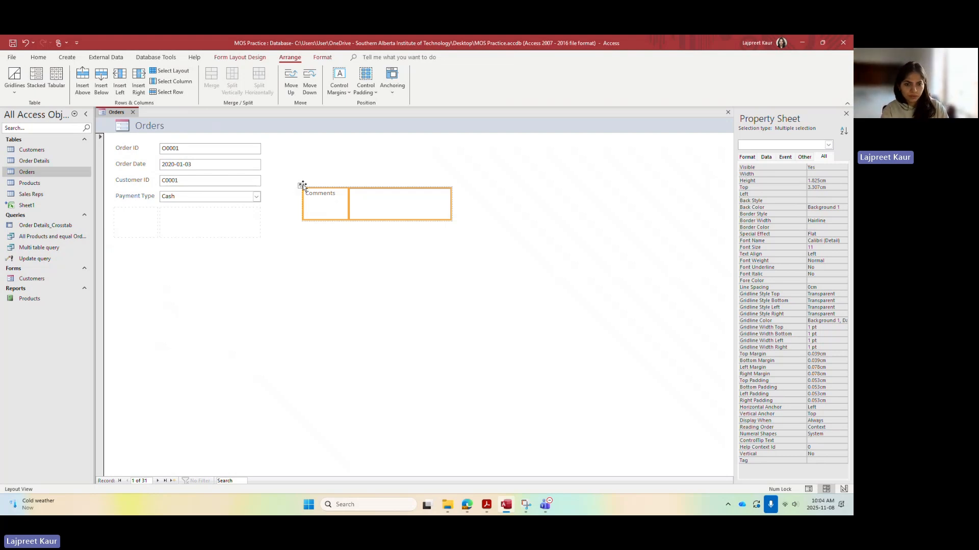
Delete the separated Comments label and text box from the Orders form
key(Delete)
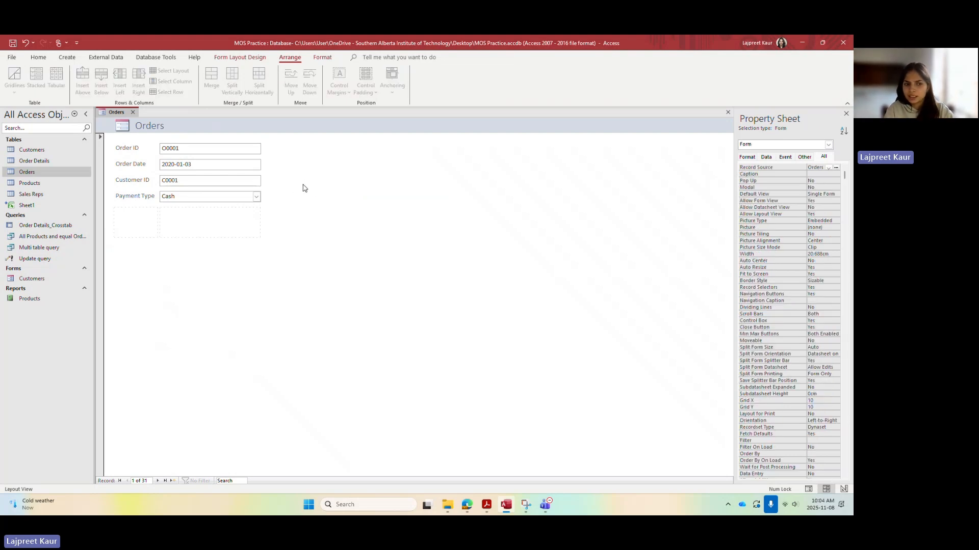
click(133, 149)
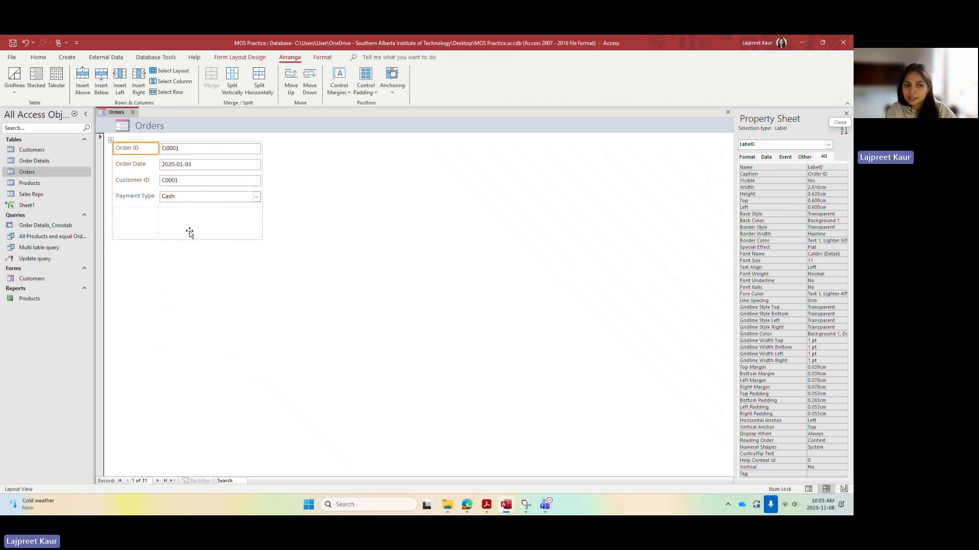
right_click(123, 113)
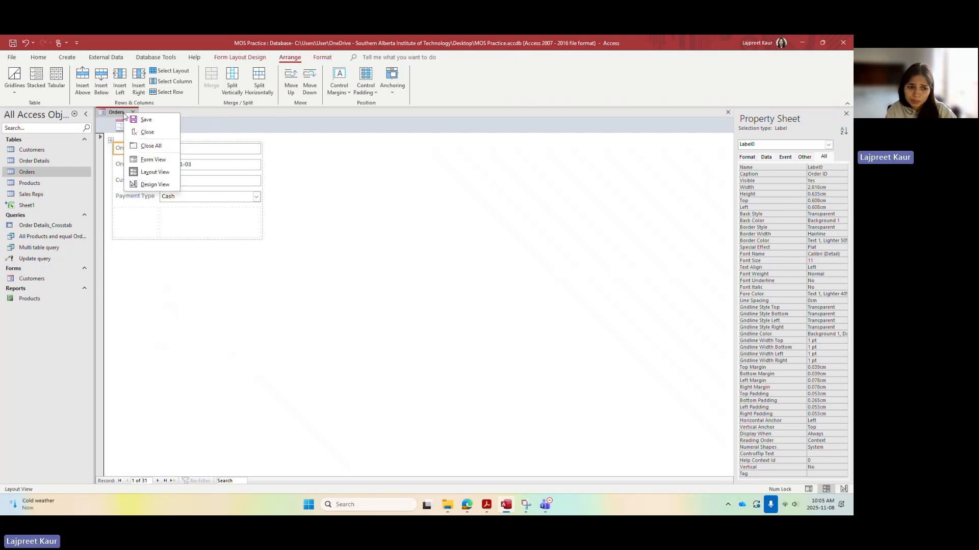
click(285, 206)
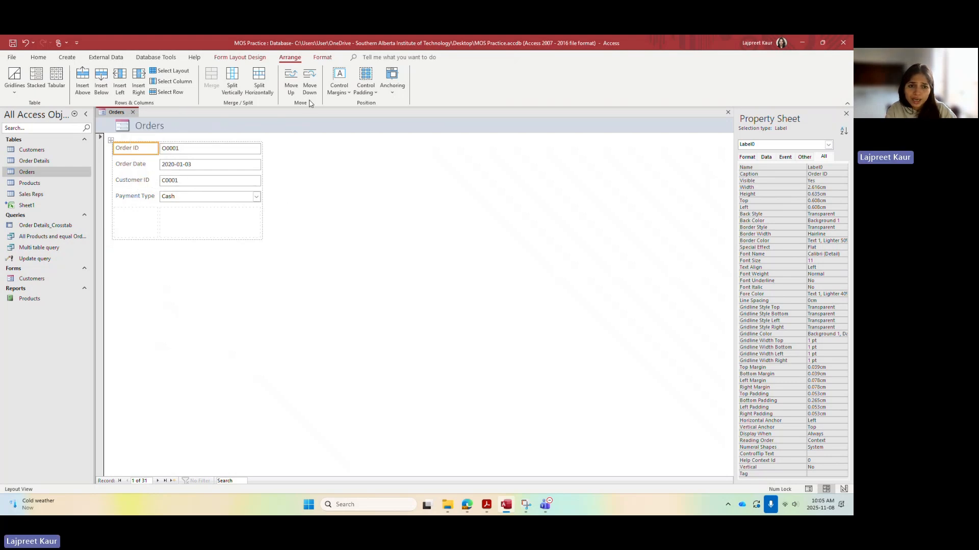
Add the existing Comments field to the Orders form and place it in the empty row below Payment Type
click(245, 58)
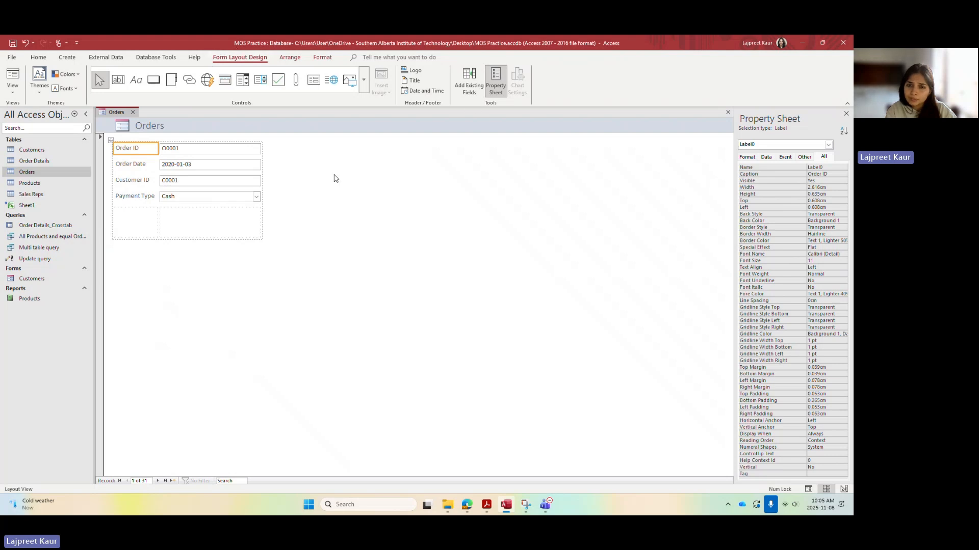
click(468, 86)
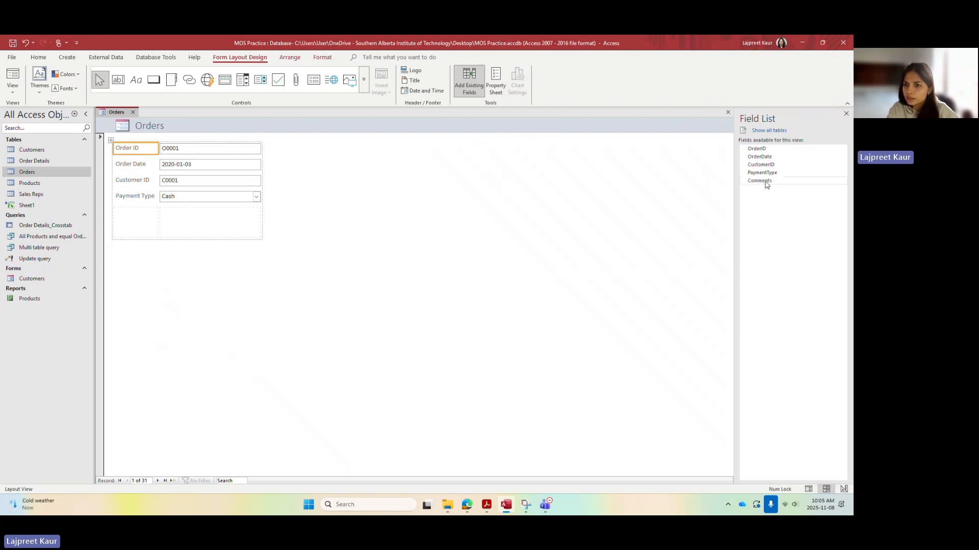
mouse_move(767, 185)
mouse_down()
mouse_move(358, 227)
mouse_move(151, 227)
mouse_move(254, 213)
mouse_move(264, 199)
mouse_move(258, 209)
mouse_up()
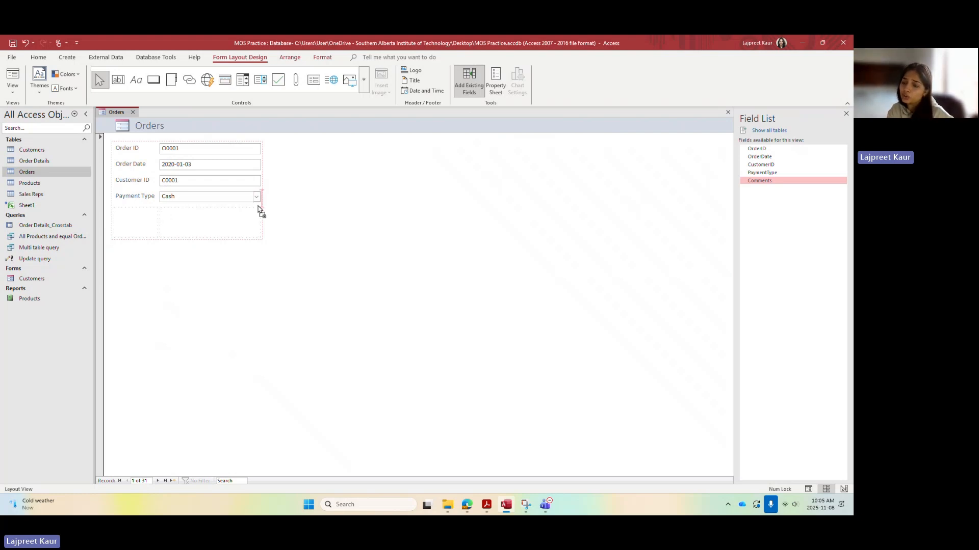
drag(258, 207, 262, 198)
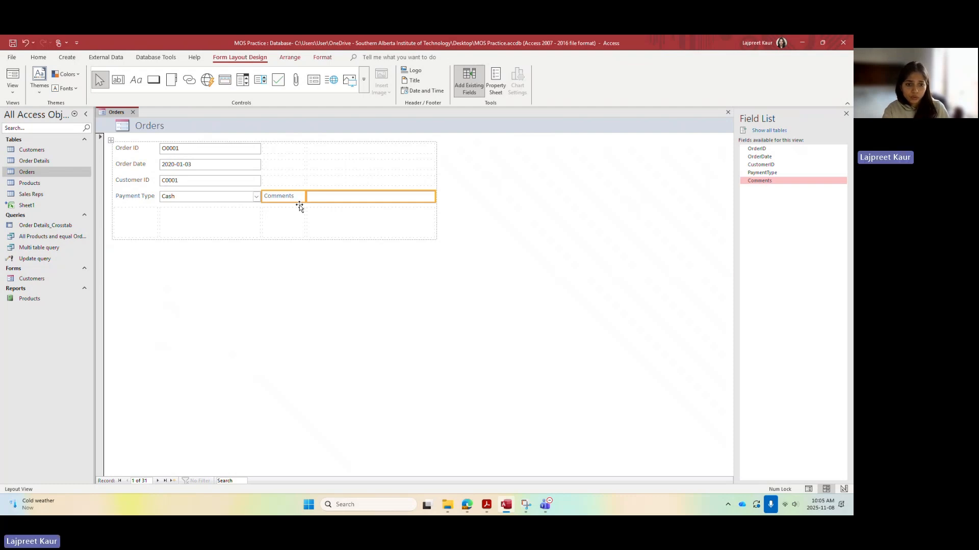
drag(298, 204, 143, 220)
Delete the outermost empty column from the control layout of the Orders form
click(422, 191)
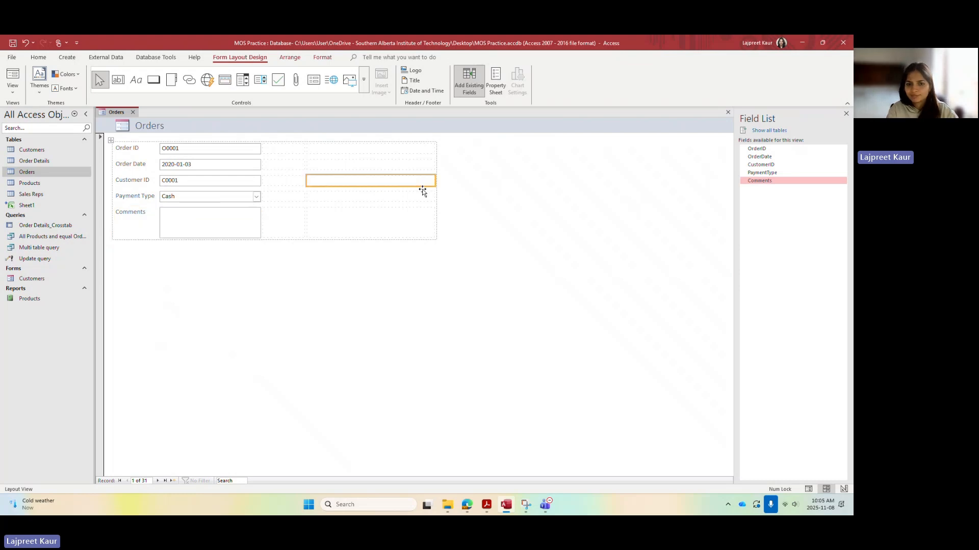
click(393, 150)
click(469, 208)
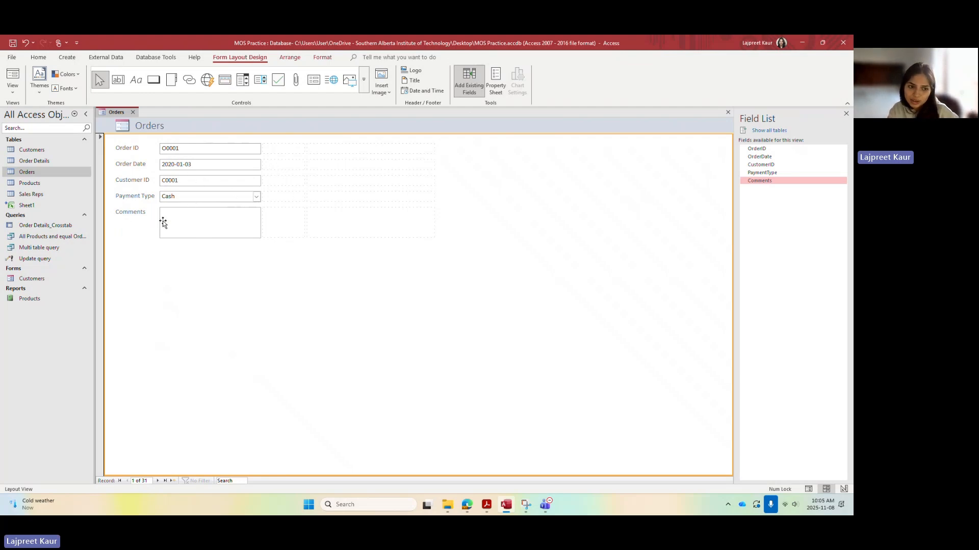
click(281, 149)
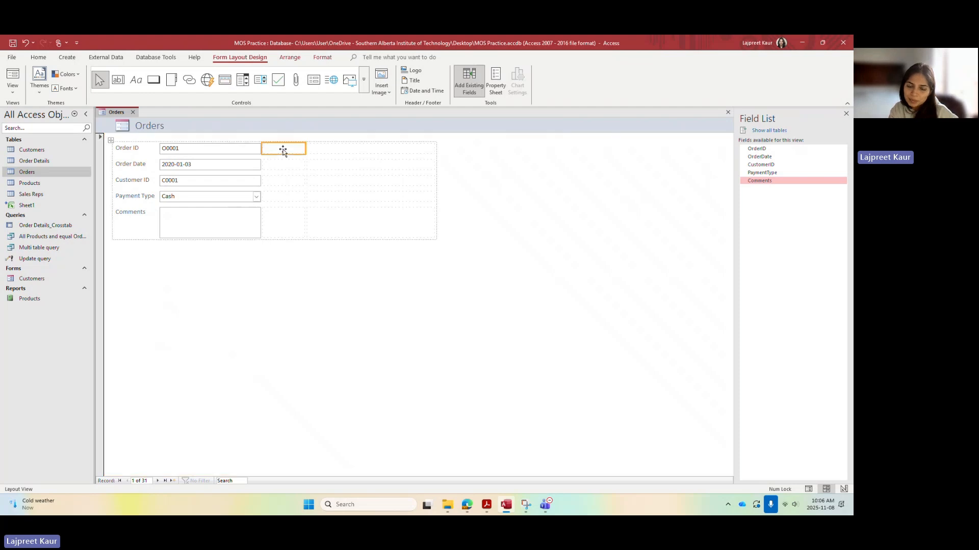
click(330, 151)
click(285, 149)
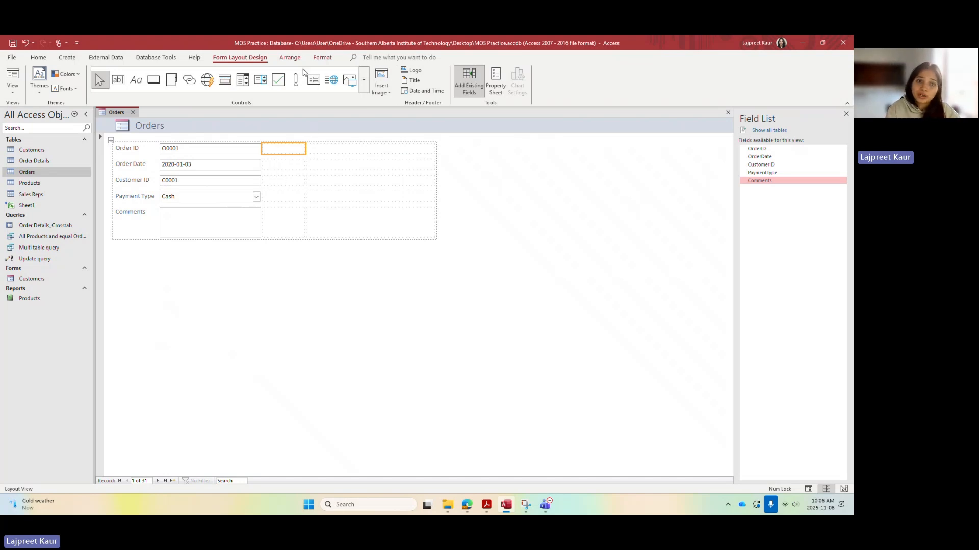
click(291, 59)
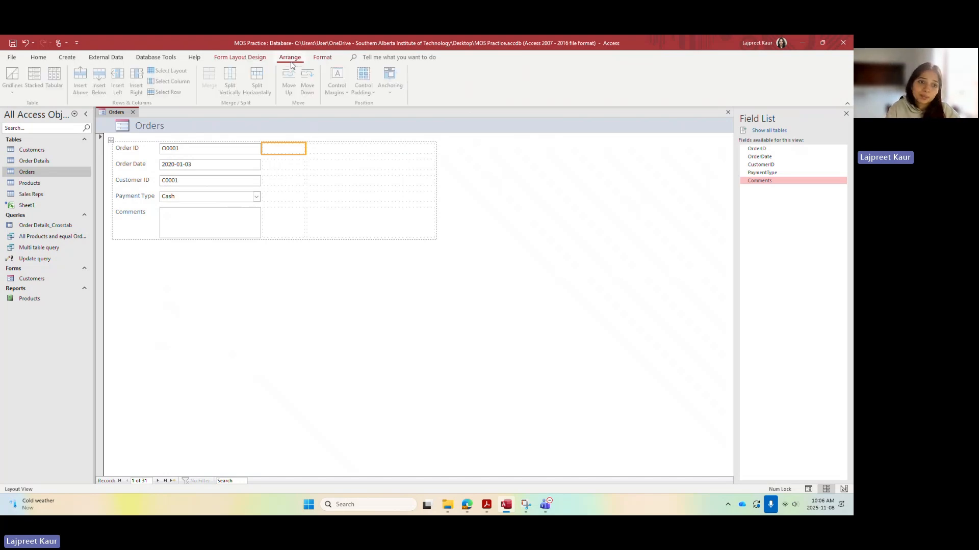
right_click(328, 152)
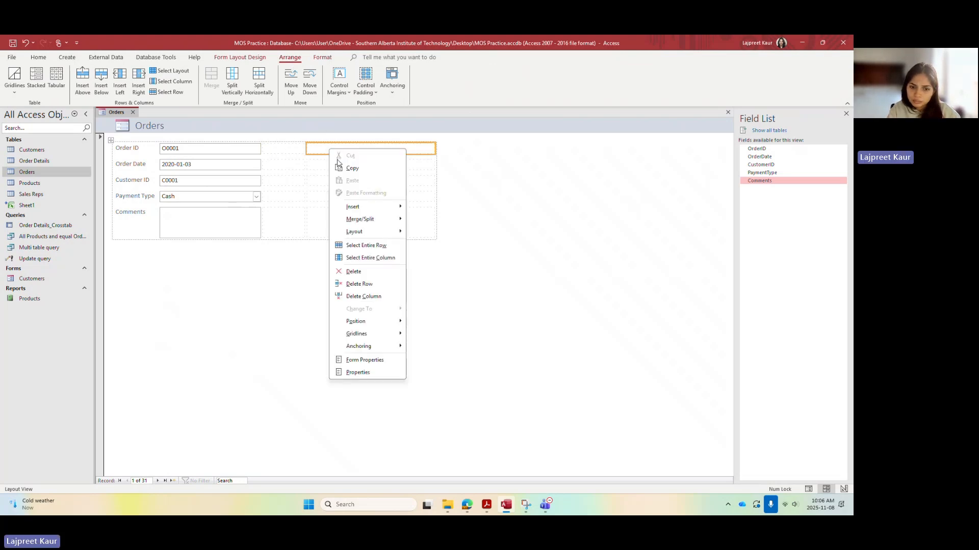
click(369, 258)
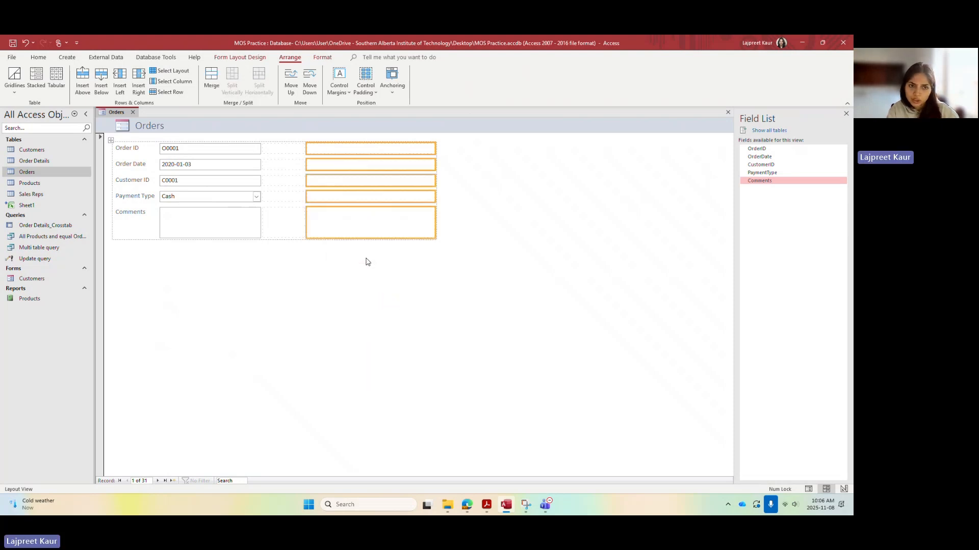
click(371, 163)
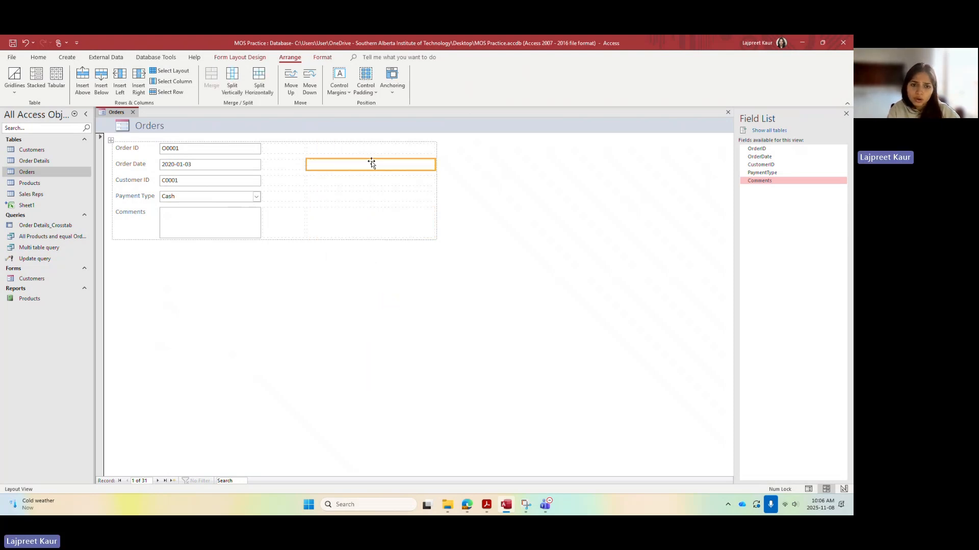
click(178, 83)
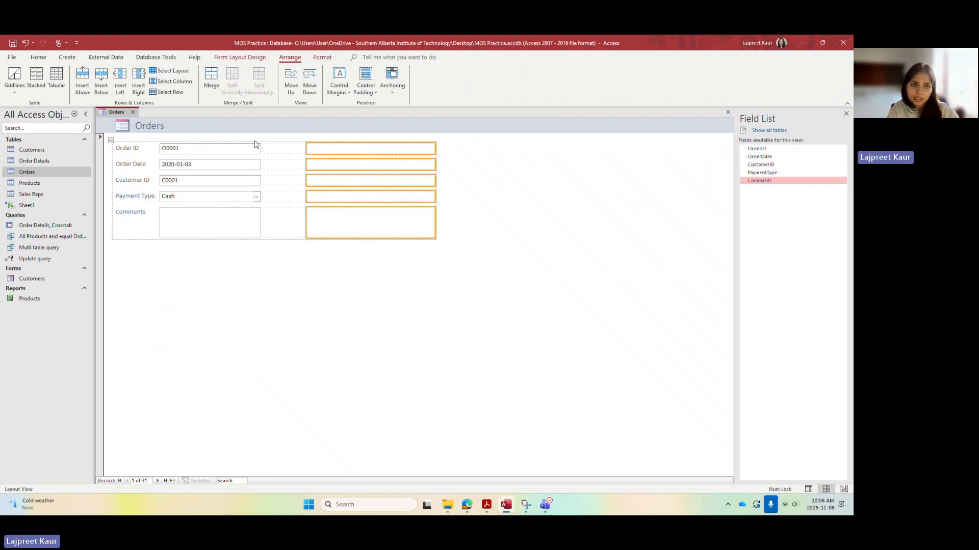
key(Delete)
Delete the remaining empty column beside the field text boxes from the layout
click(286, 148)
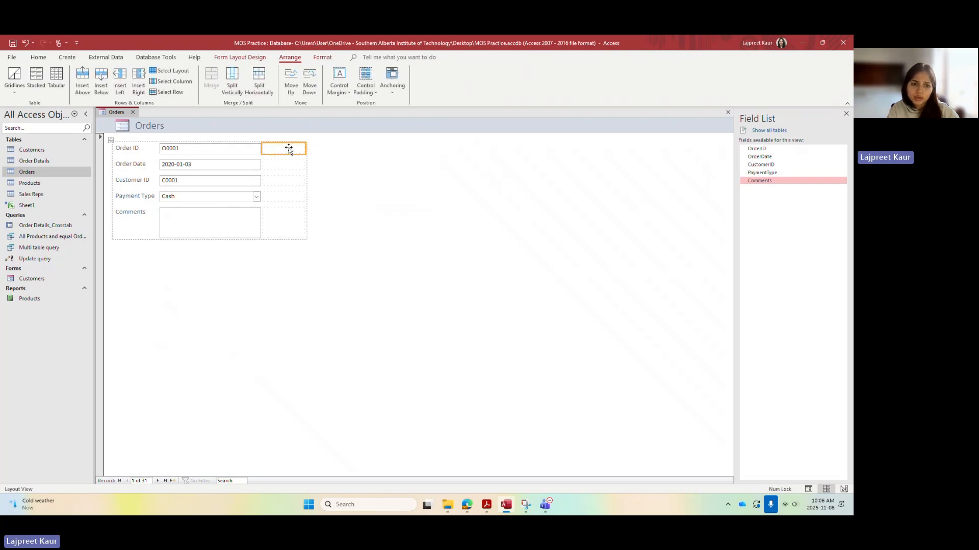
key(Delete)
click(329, 189)
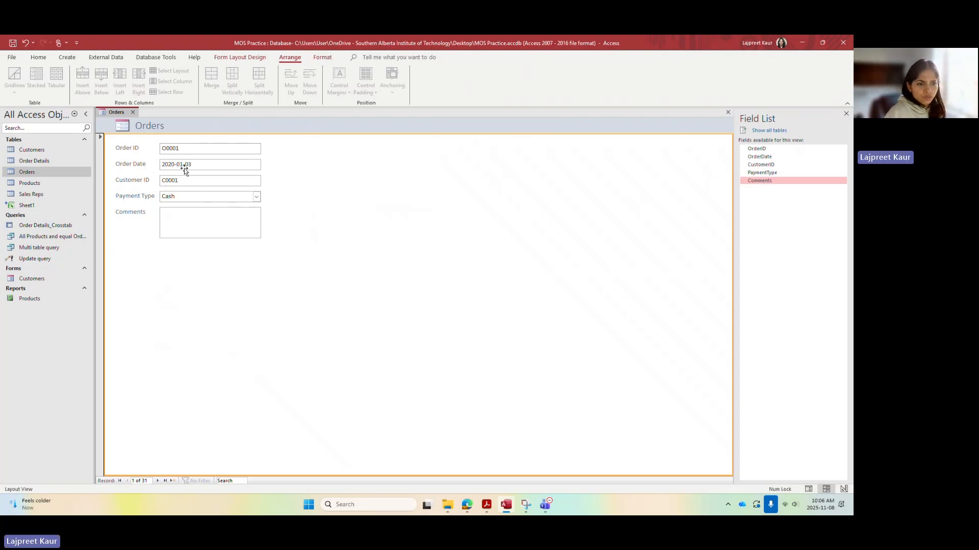
Switch the Orders form to Form View and tab through the fields of the first three records to check the tab order
click(184, 149)
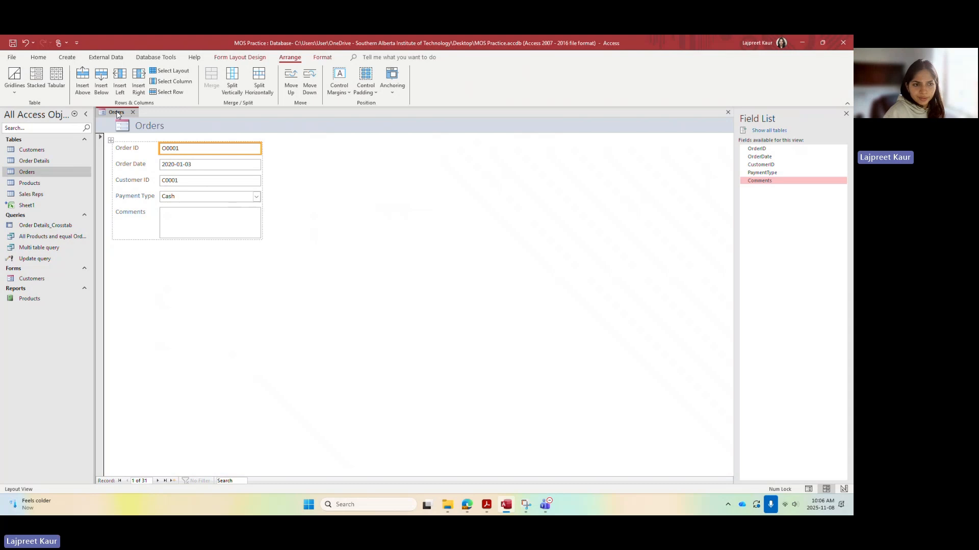
right_click(117, 113)
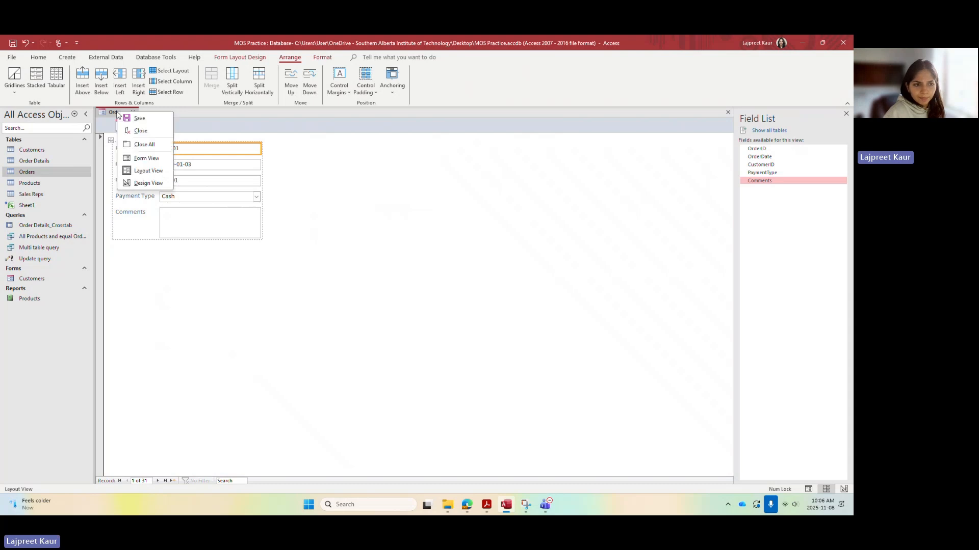
click(145, 158)
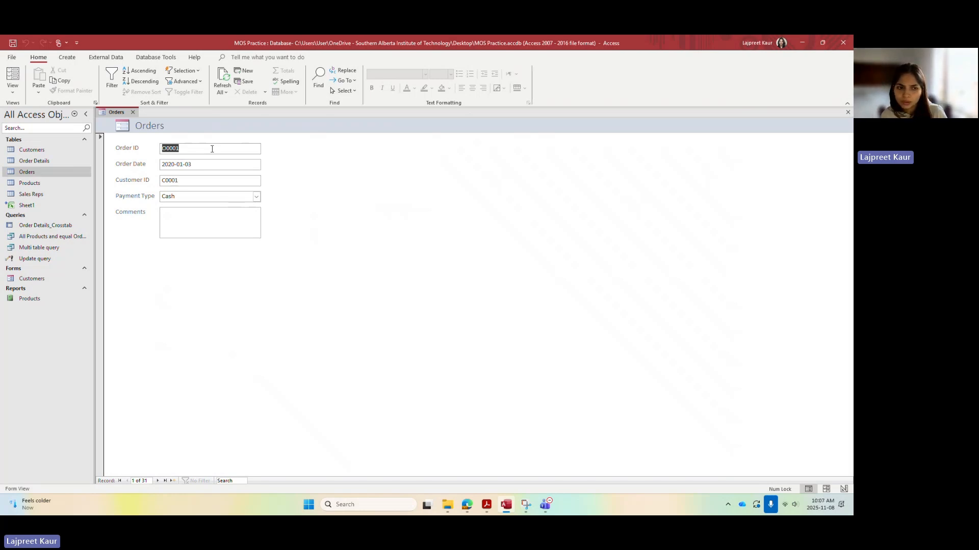
key(Tab)
key(Tab)
key(Tab)
key(Tab)
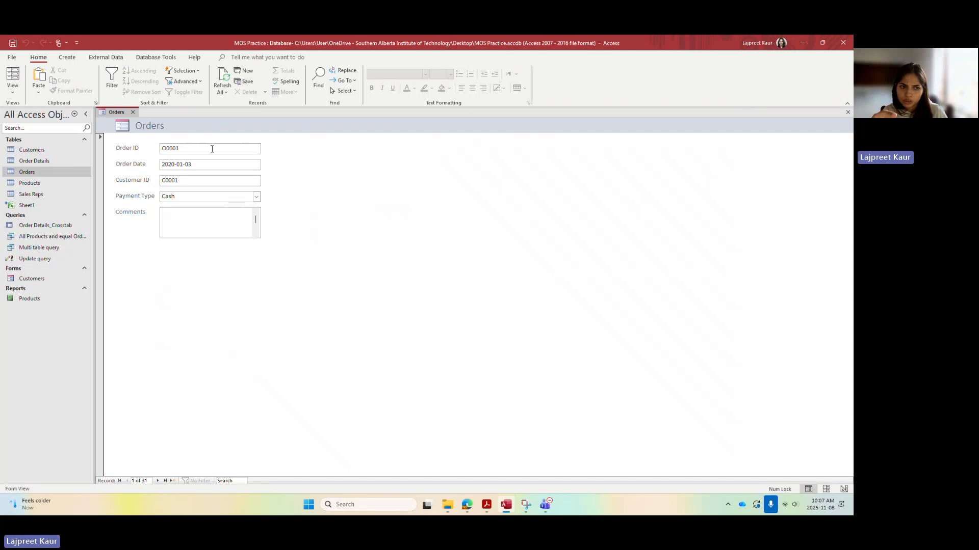
key(Tab)
key(Tab)
key(Tab)
key(Tab)
key(Tab)
key(Tab)
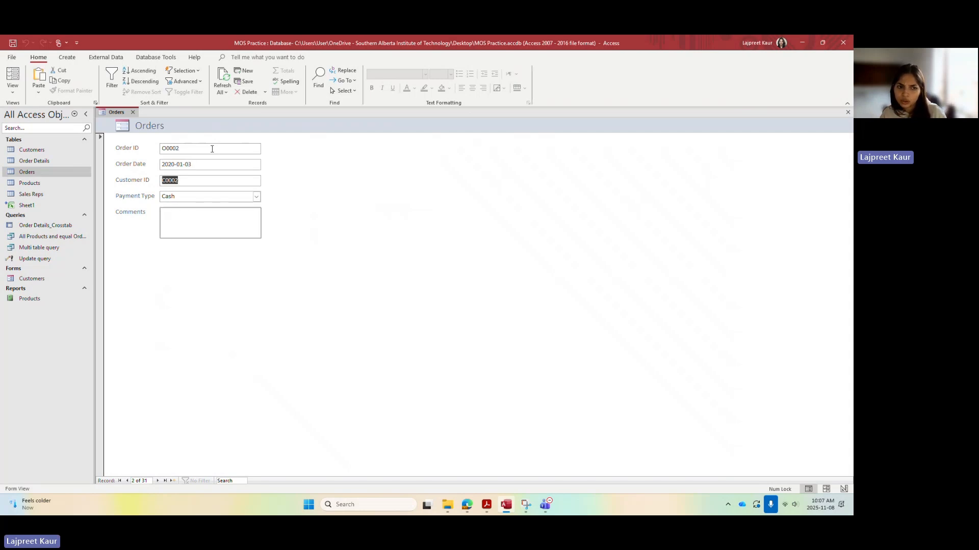
key(Tab)
key(Tab)
key(Tab)
key(Tab)
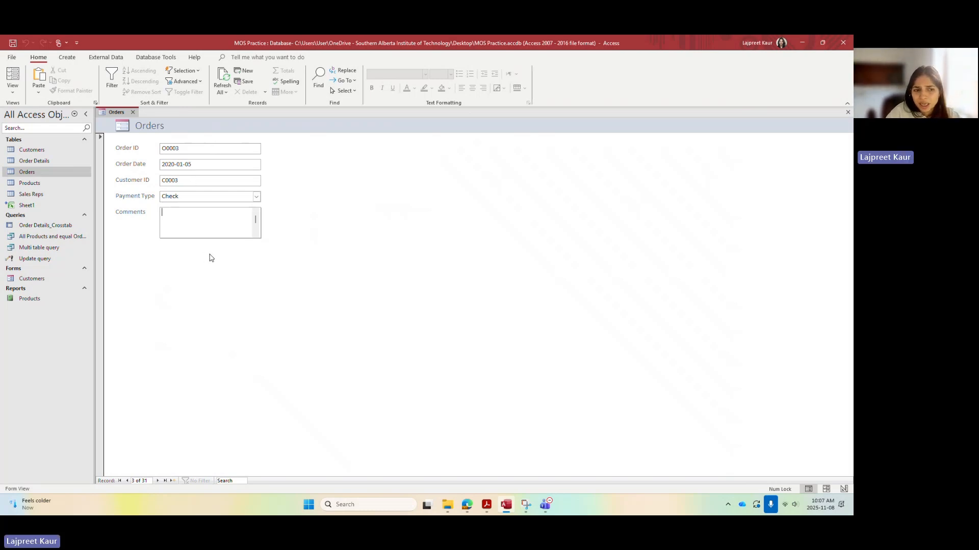
click(199, 149)
drag(200, 148, 161, 148)
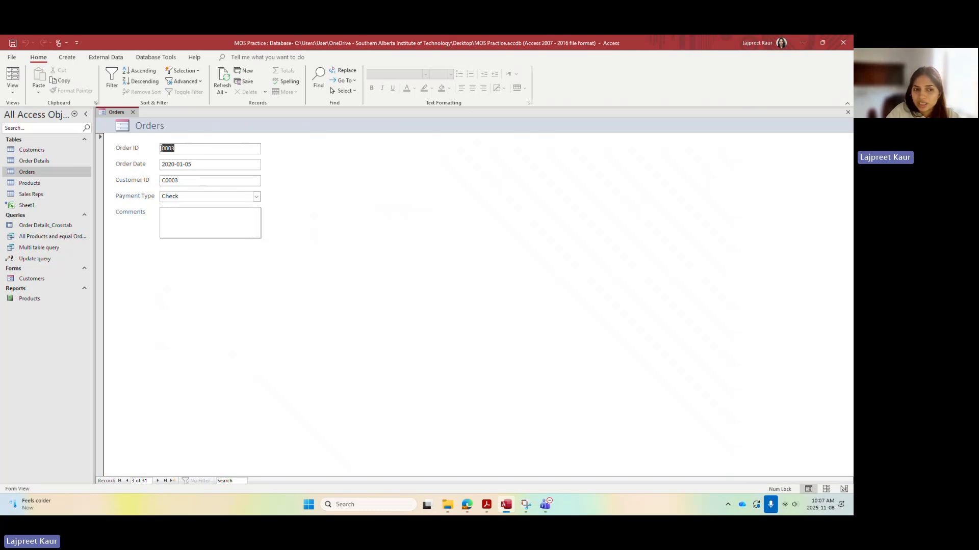
Open the Tab Order settings of the Orders form in Design View and review the Form Header, Form Footer and Detail sections
right_click(115, 114)
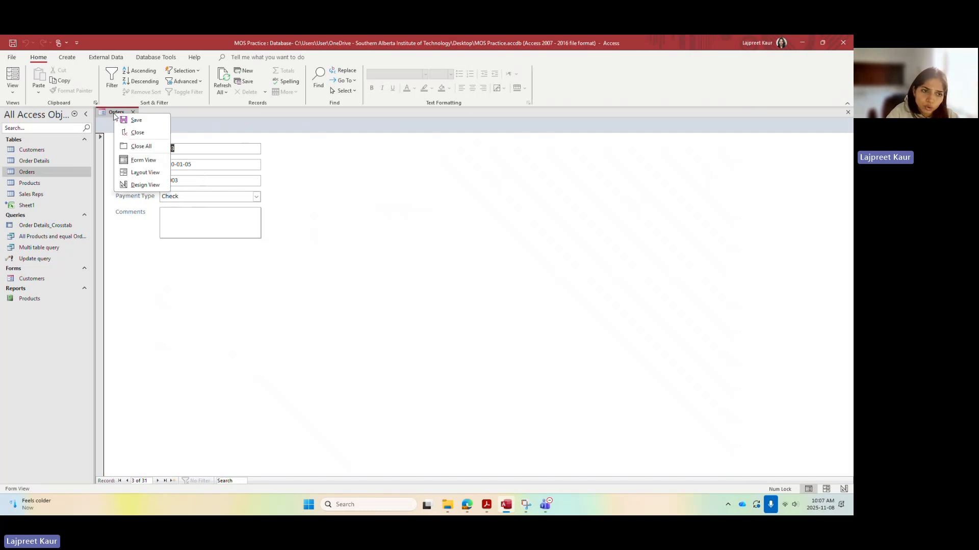
click(145, 185)
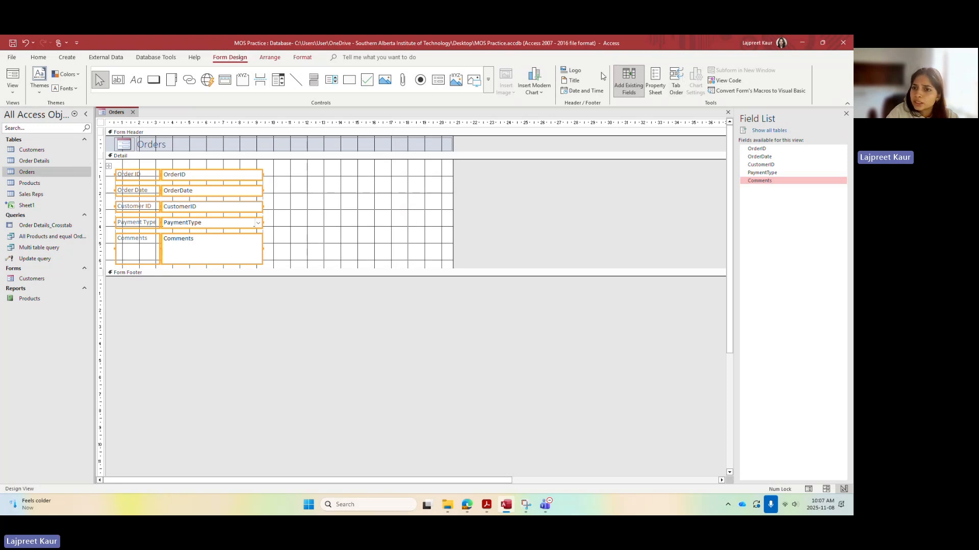
click(676, 82)
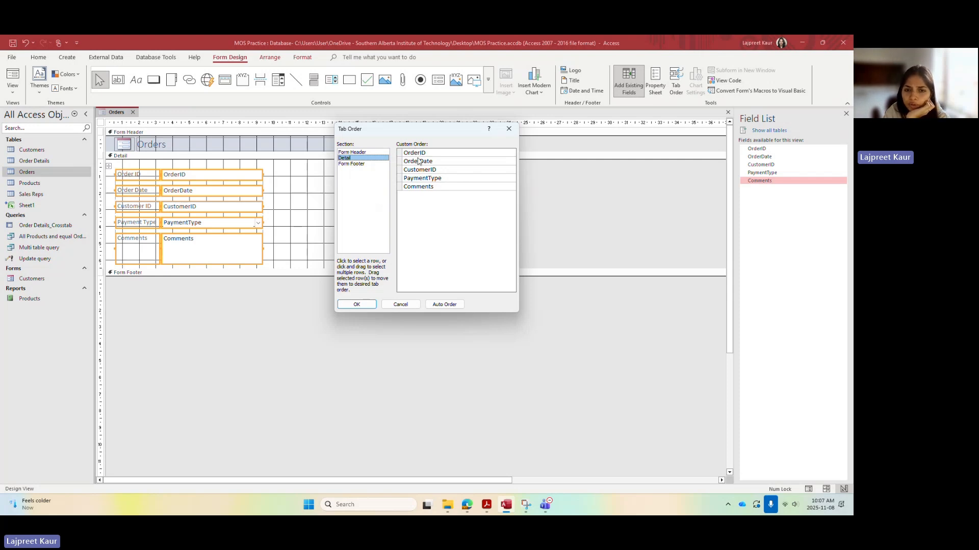
click(363, 152)
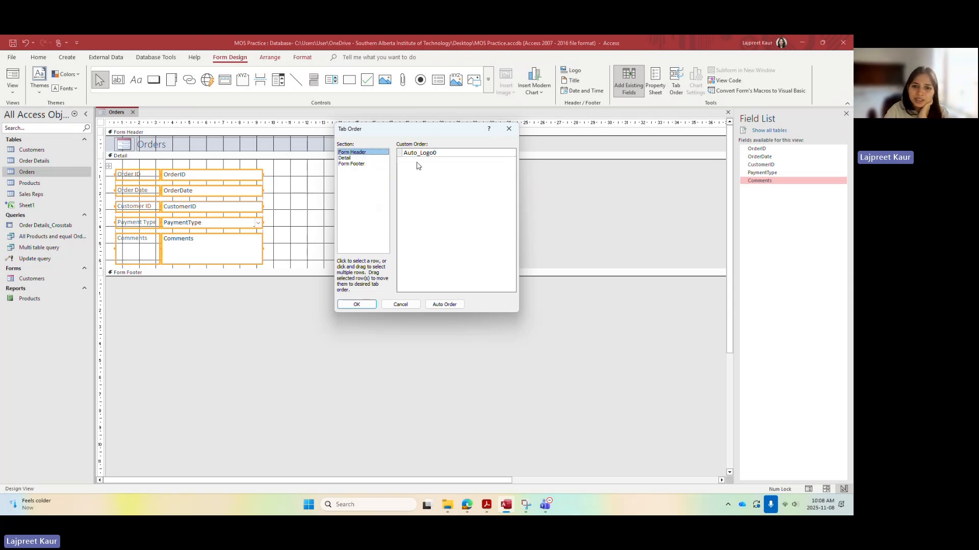
click(371, 164)
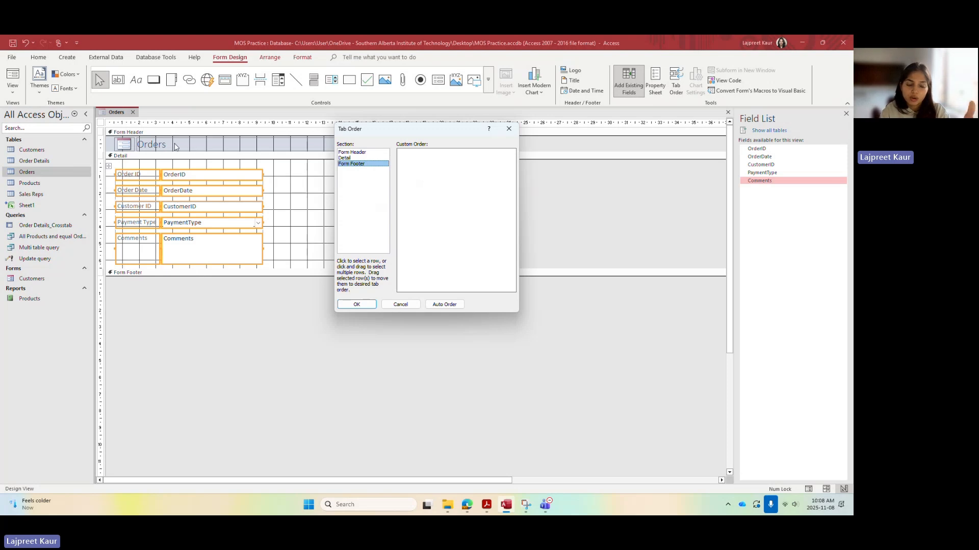
click(350, 158)
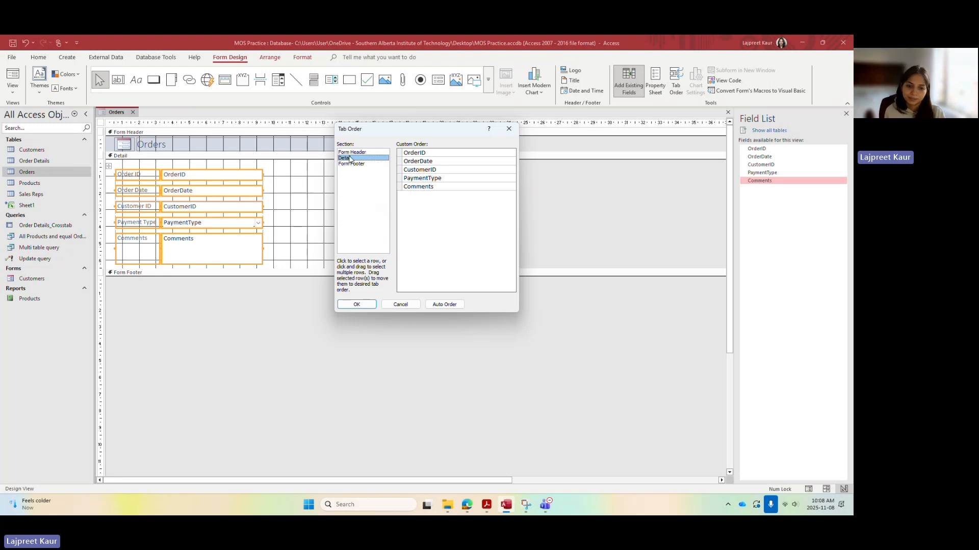
Try moving Comments ahead of PaymentType in the Detail section's tab order, and restore the automatic order
click(441, 306)
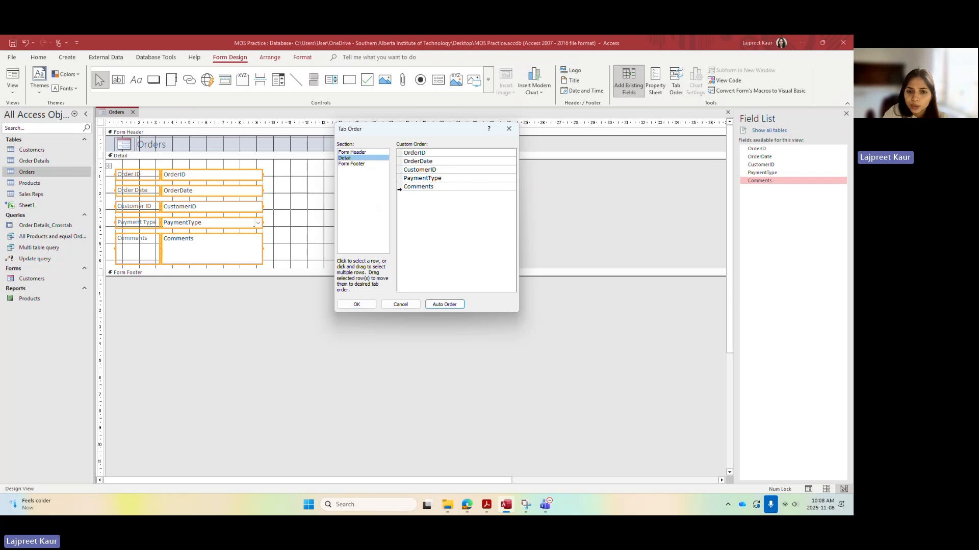
mouse_move(400, 187)
mouse_down()
mouse_move(399, 162)
mouse_move(400, 194)
mouse_move(401, 179)
mouse_up()
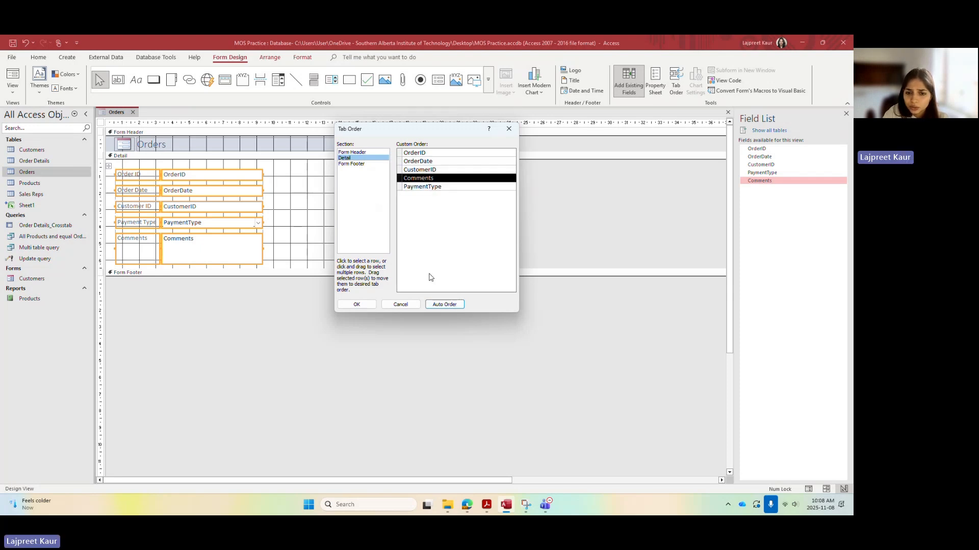
click(451, 305)
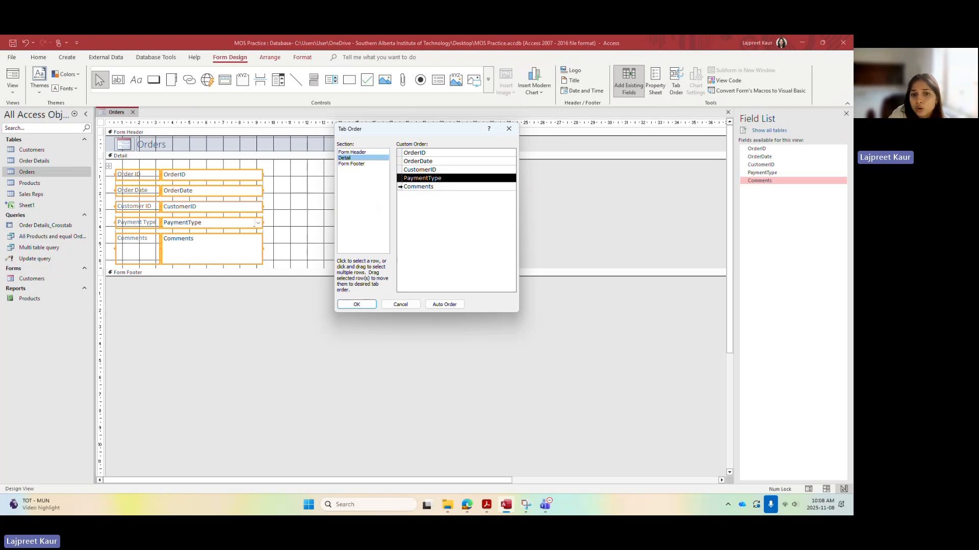
Set the Detail section's tab order to OrderID, Comments, CustomerID, OrderDate, PaymentType, and switch the form to Form View
click(400, 186)
drag(400, 187, 408, 165)
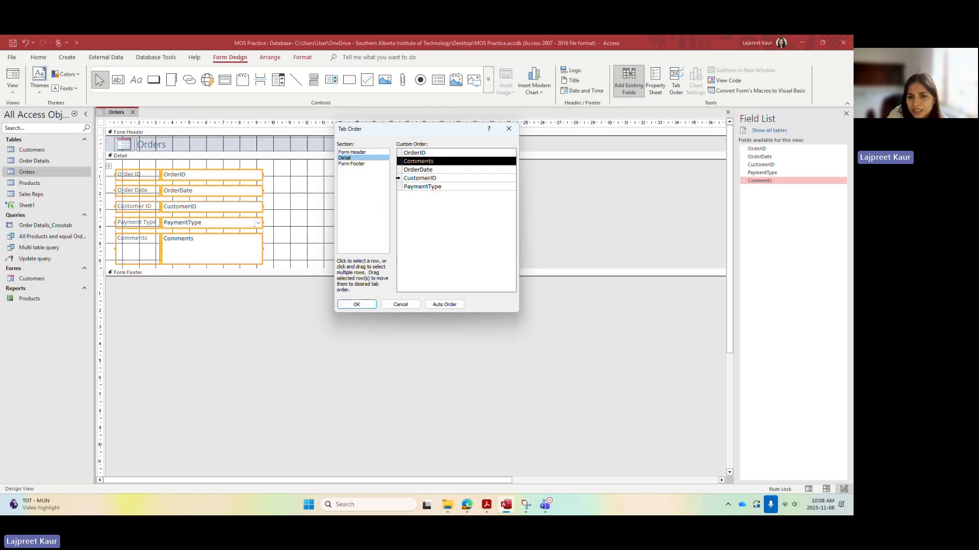
drag(398, 178, 407, 170)
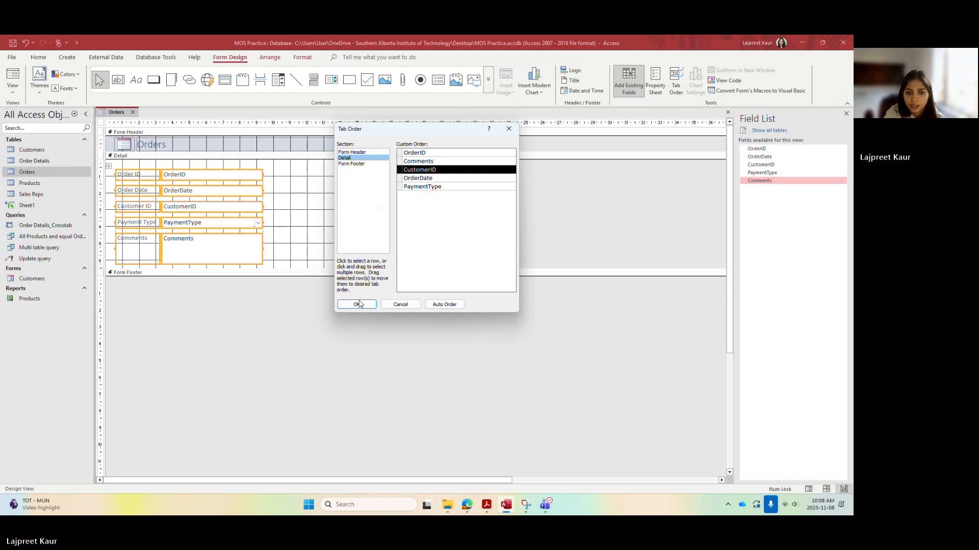
click(358, 304)
right_click(121, 113)
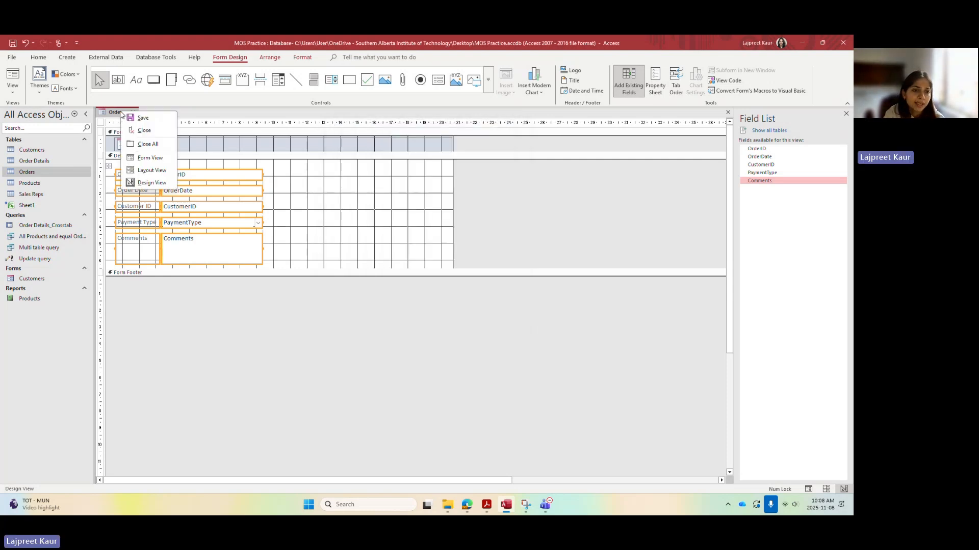
click(148, 158)
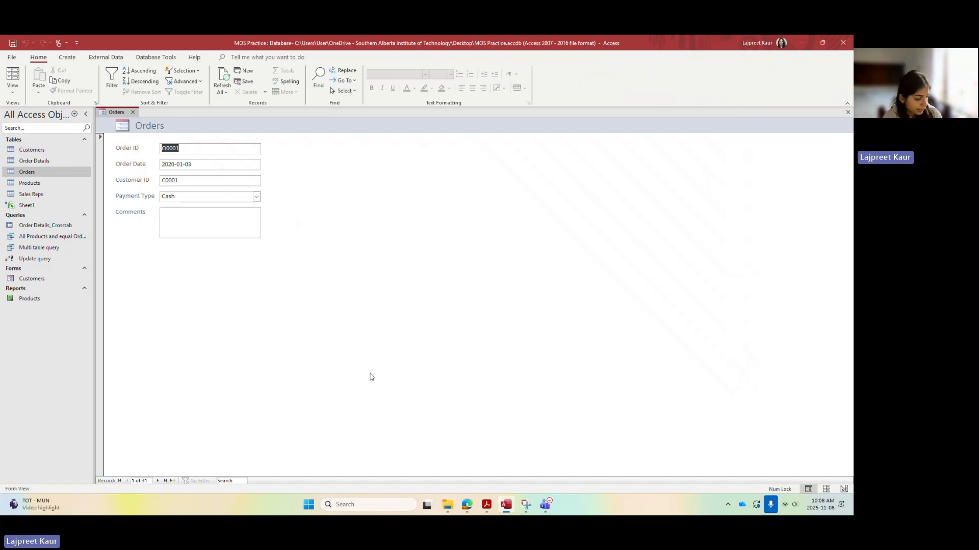
Tab through the fields of the first Orders record to check the custom tab order
key(Tab)
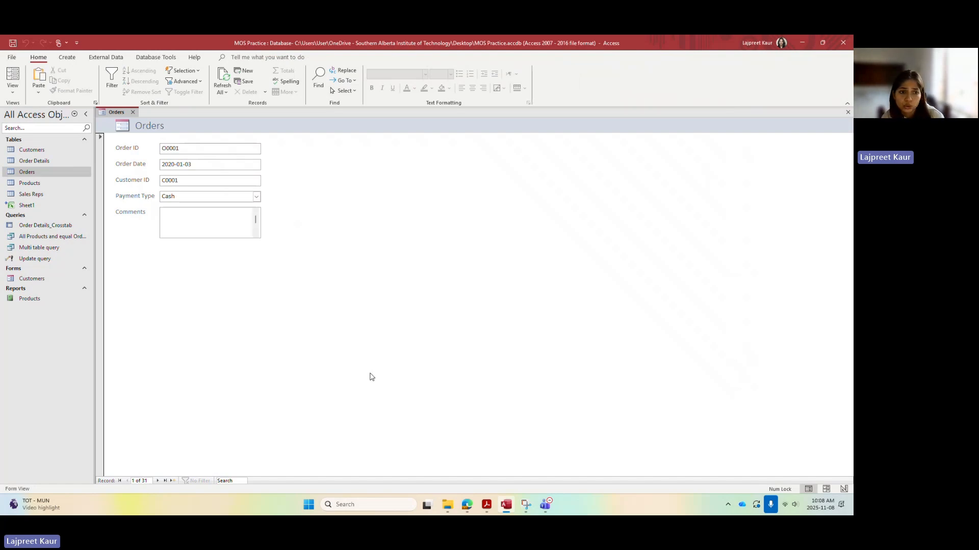
key(Tab)
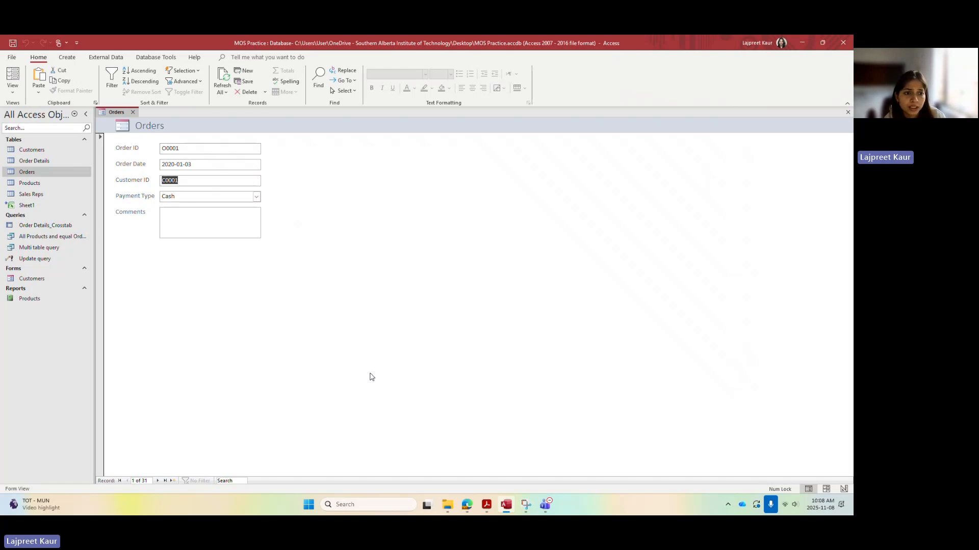
key(Tab)
key(Tab)
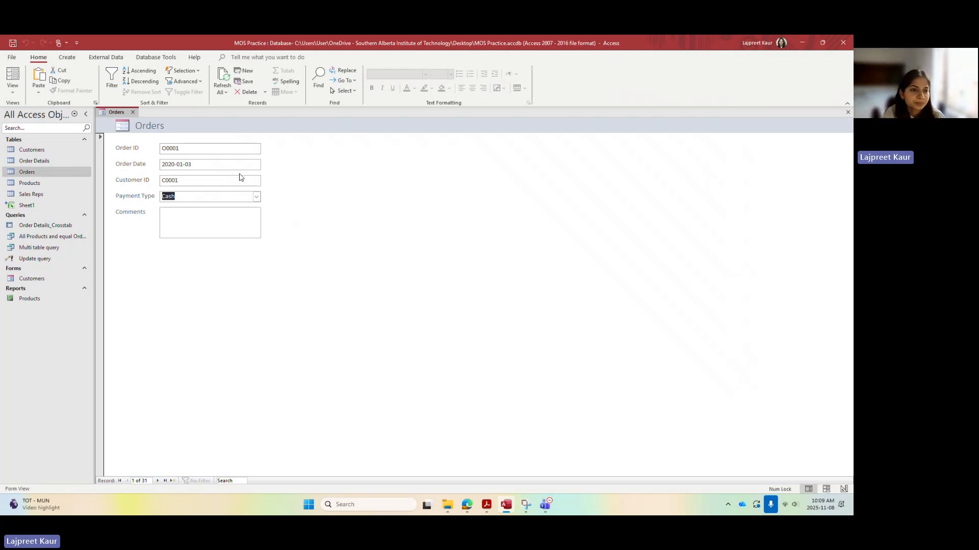
Switch the Orders form to Design View and show the Property Sheet
right_click(116, 111)
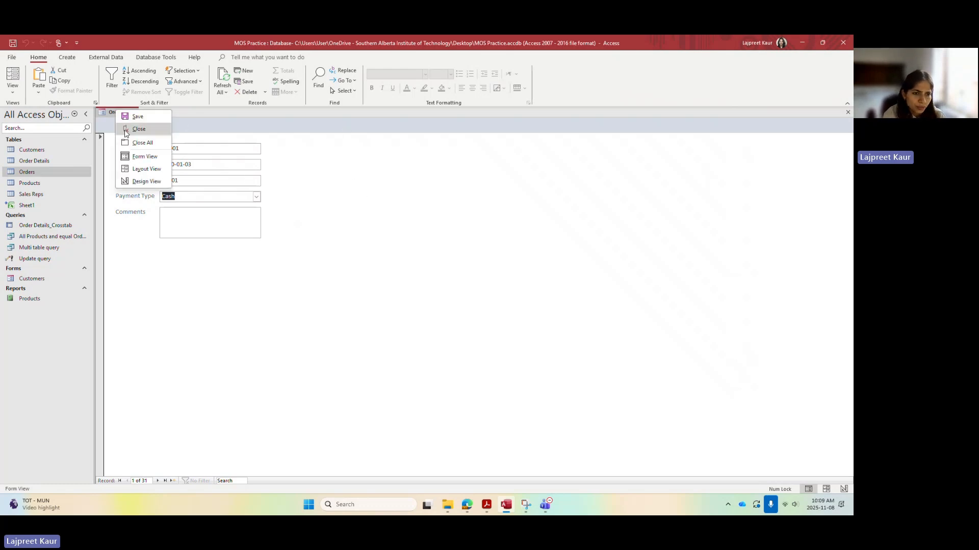
click(146, 182)
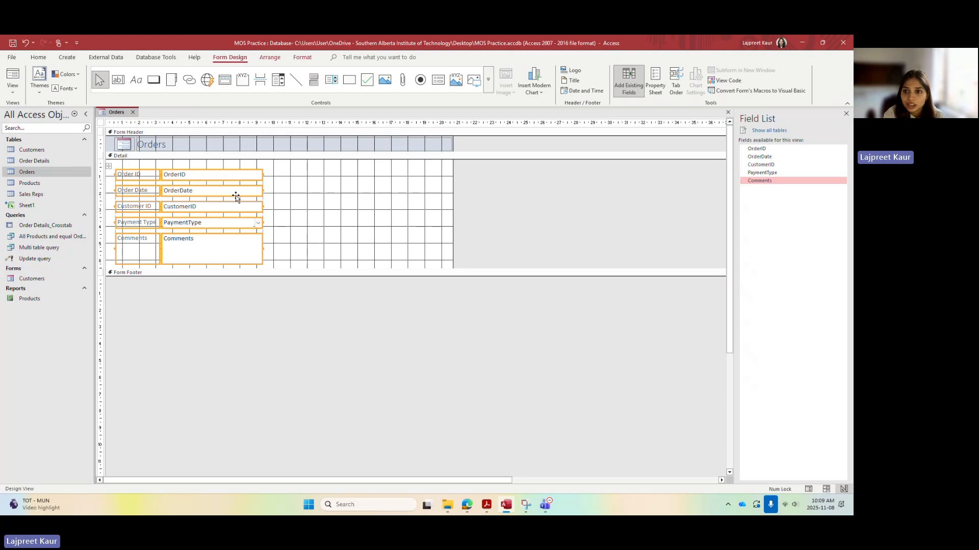
click(655, 81)
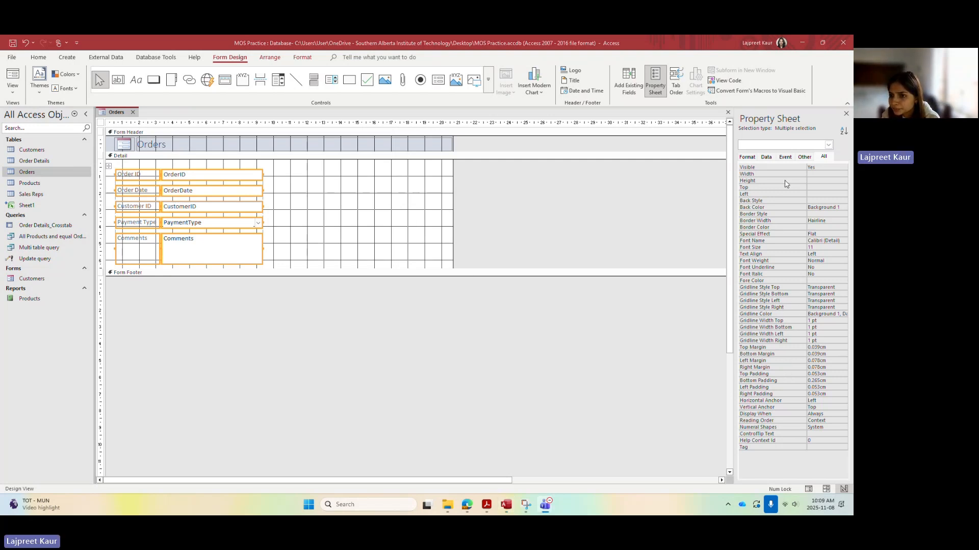
Review the Format, Data, Event, Other and All properties for the form's controls, including the Order ID and Order Date labels
click(752, 158)
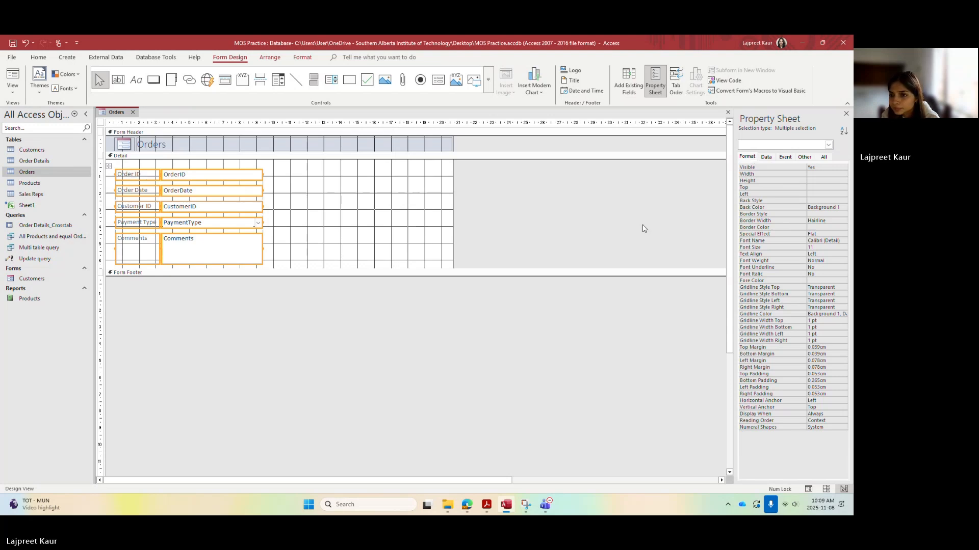
click(768, 158)
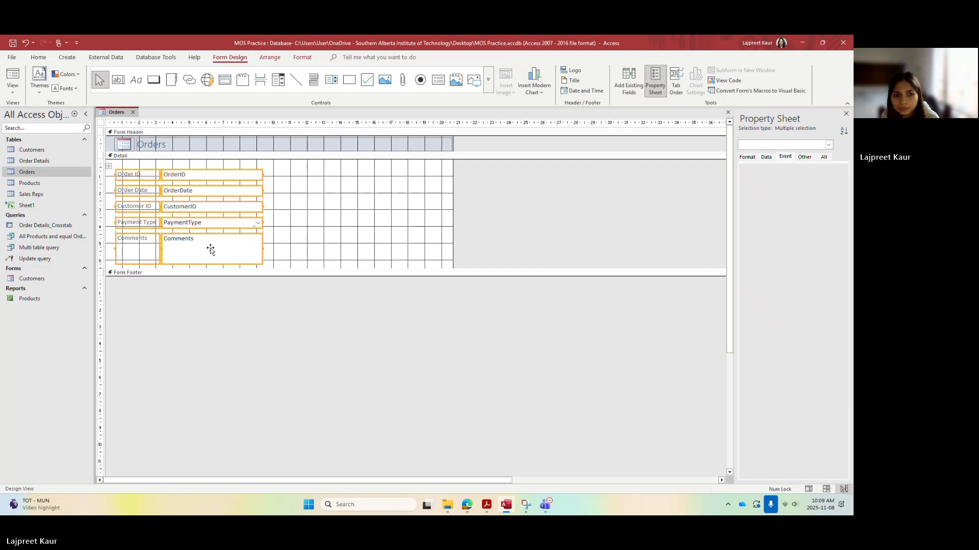
click(183, 170)
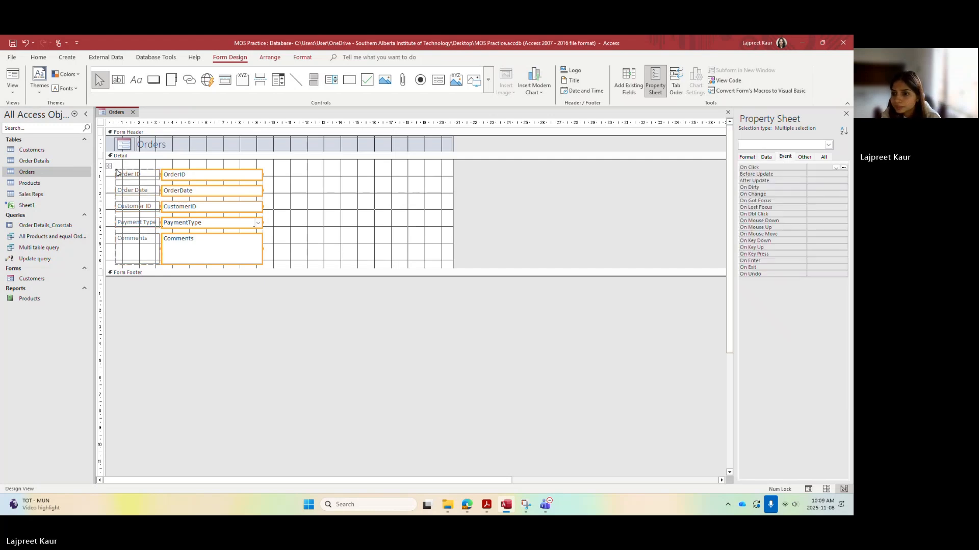
click(121, 174)
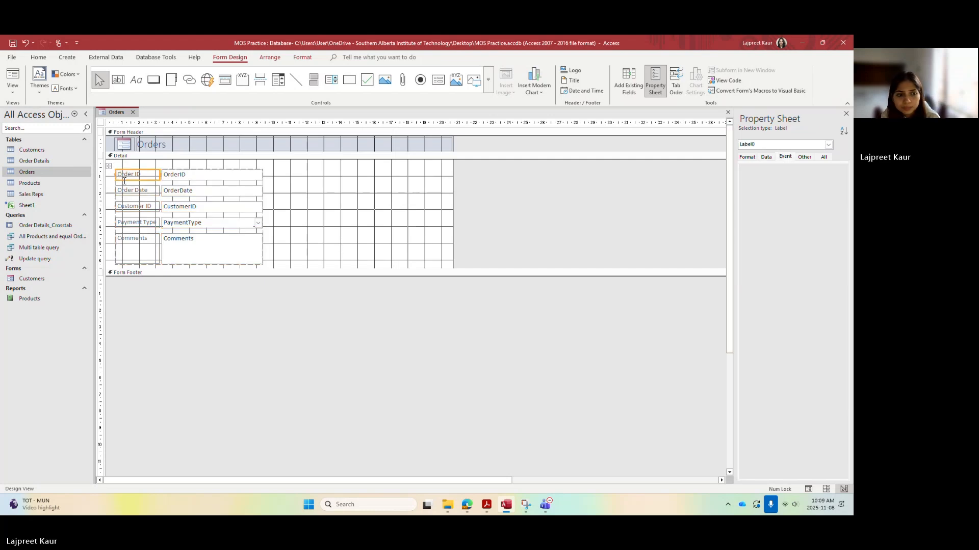
click(127, 191)
click(767, 158)
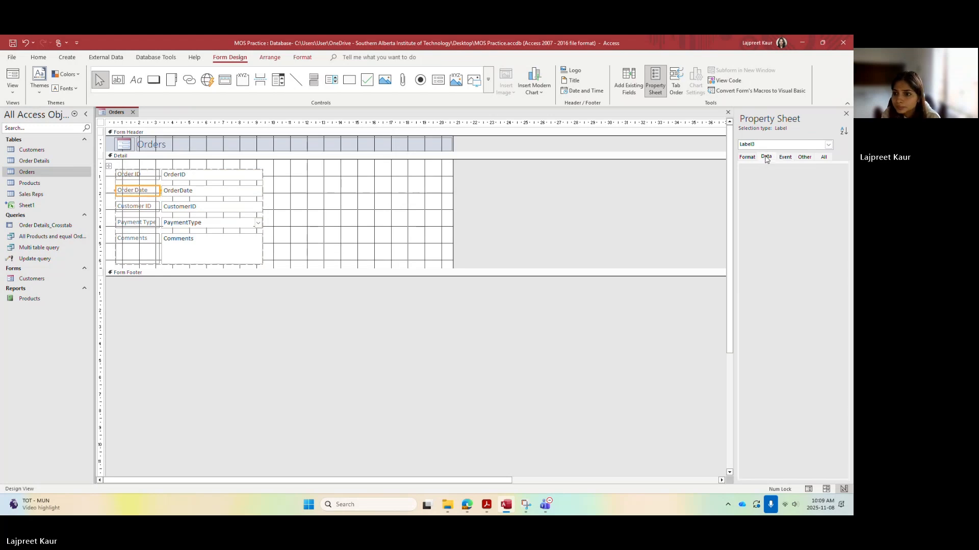
click(785, 158)
click(805, 157)
click(824, 157)
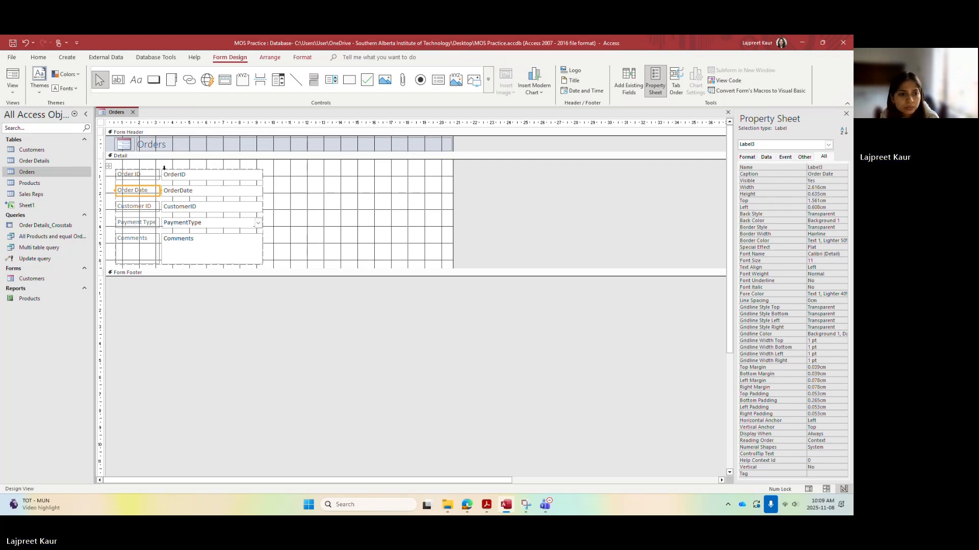
Examine the OrderID text box's properties by category: All, Event, Format, Data and Other
click(181, 176)
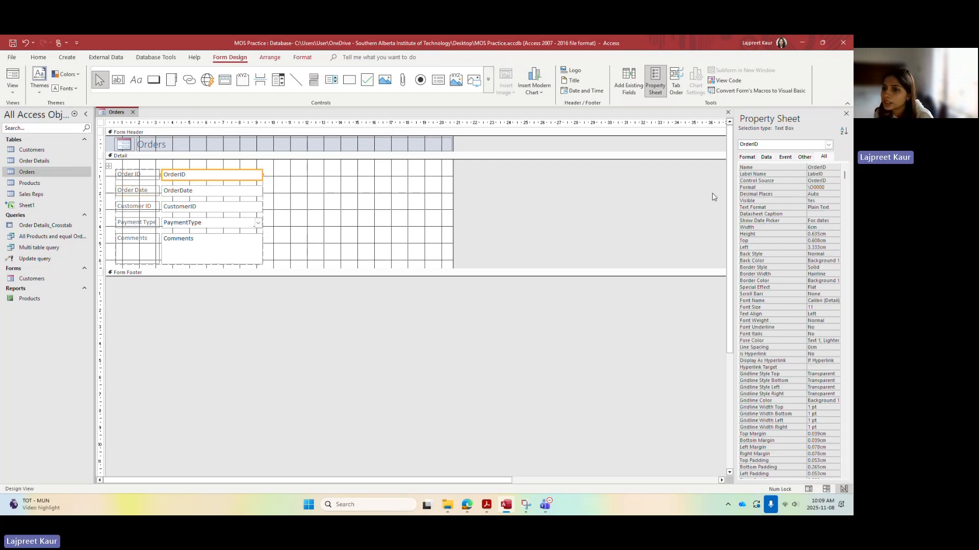
click(786, 158)
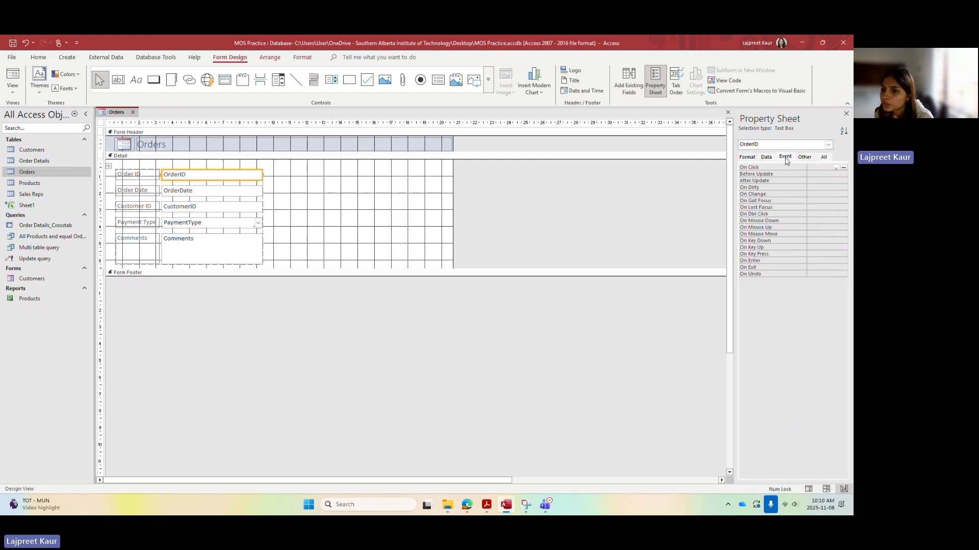
click(745, 158)
click(764, 158)
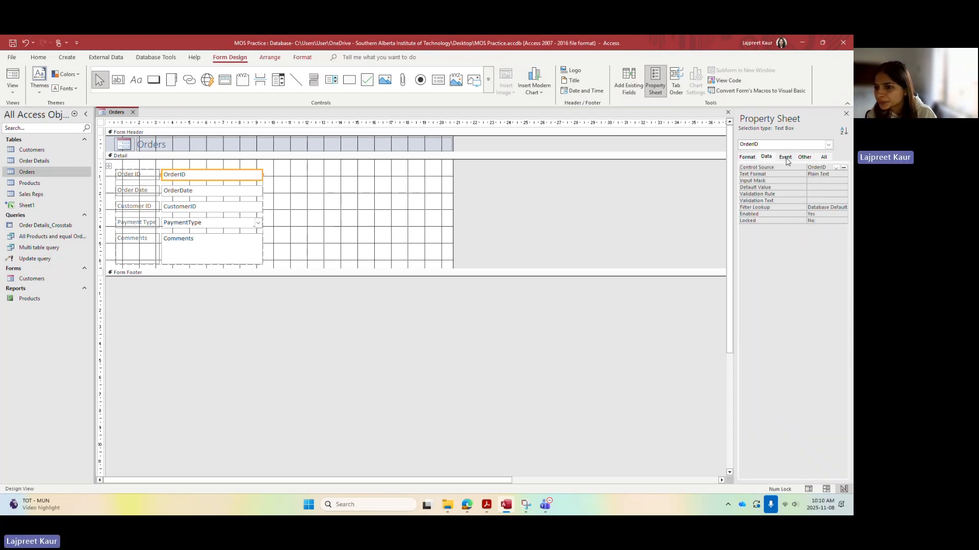
click(786, 160)
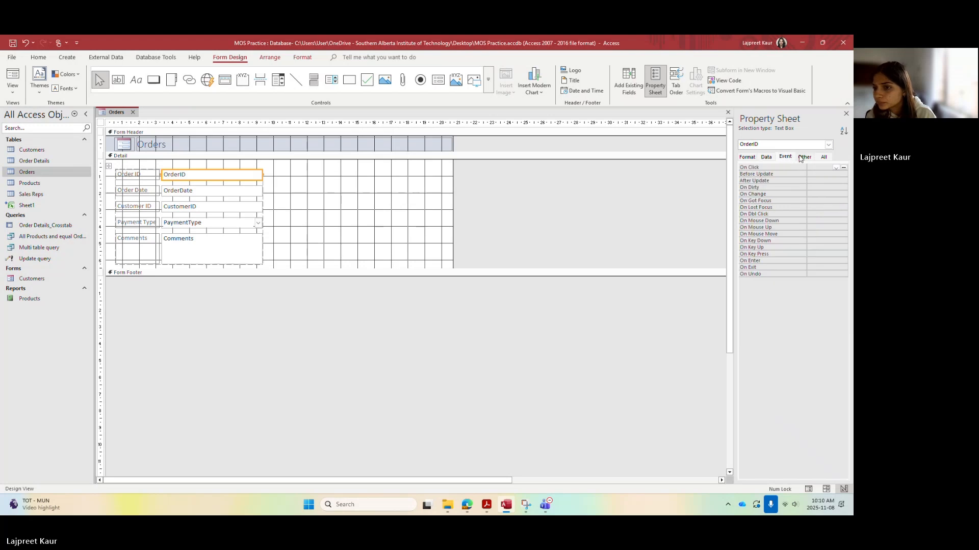
click(802, 158)
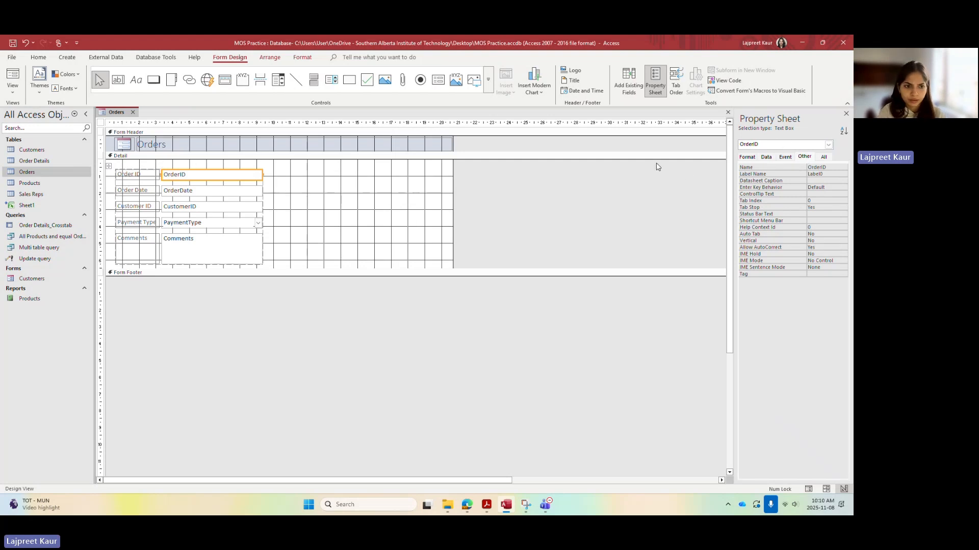
Compare the Tab Index property of the OrderID, OrderDate and CustomerID text boxes
click(207, 191)
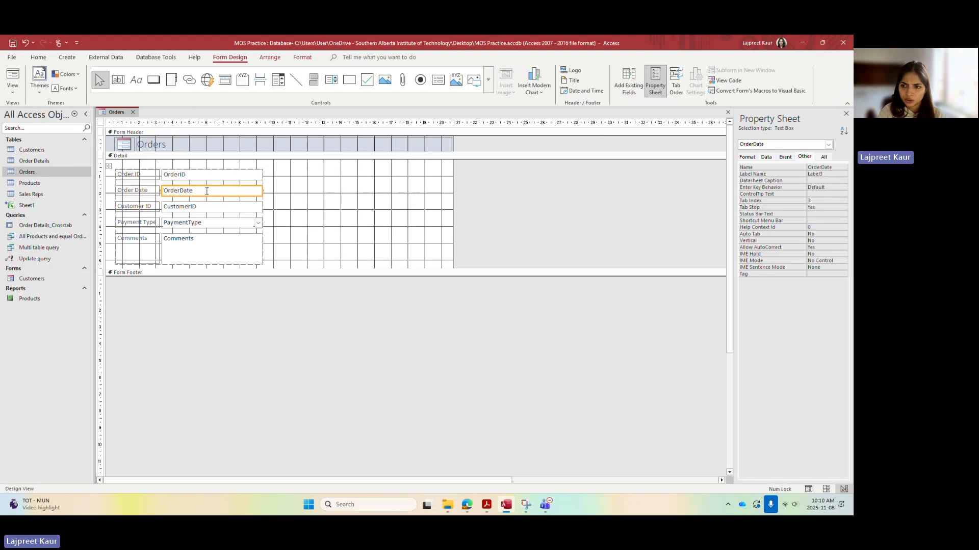
click(198, 178)
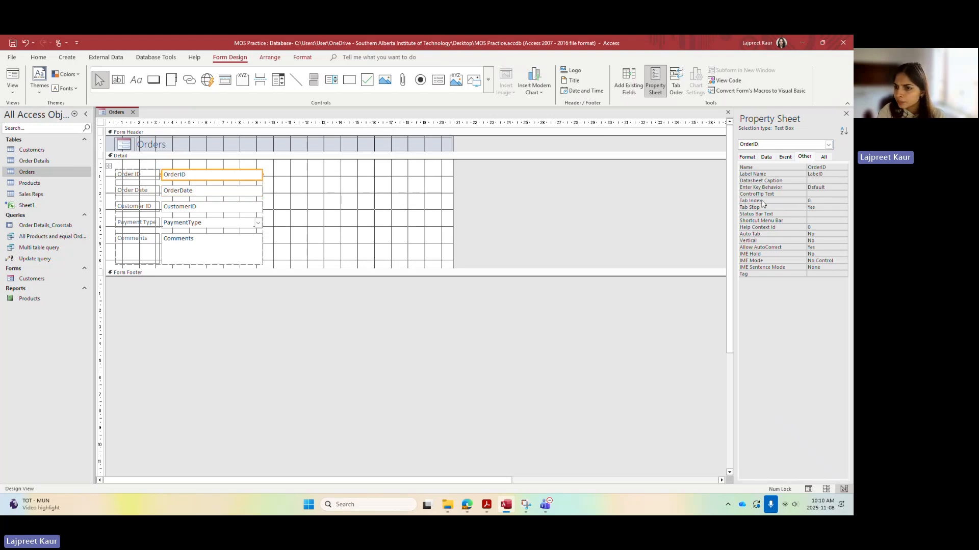
click(807, 201)
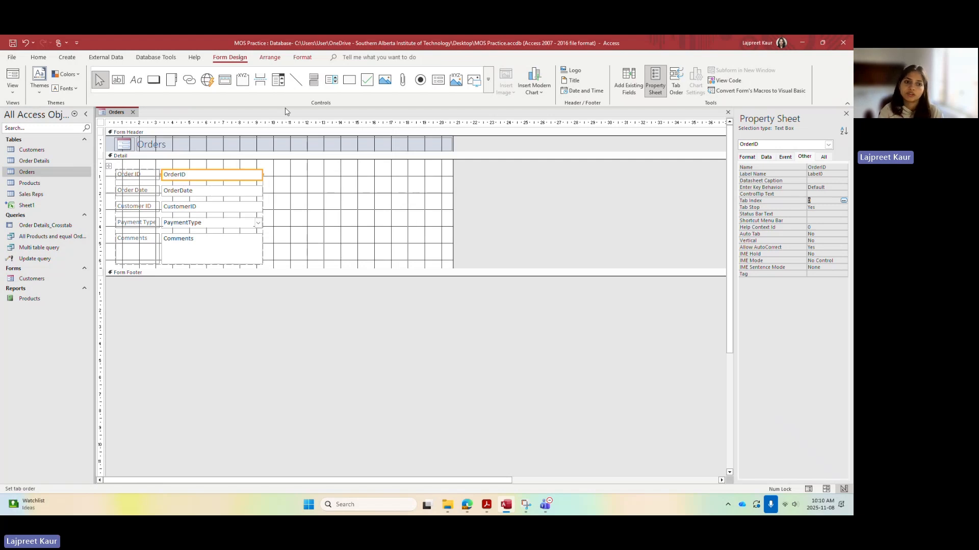
click(231, 193)
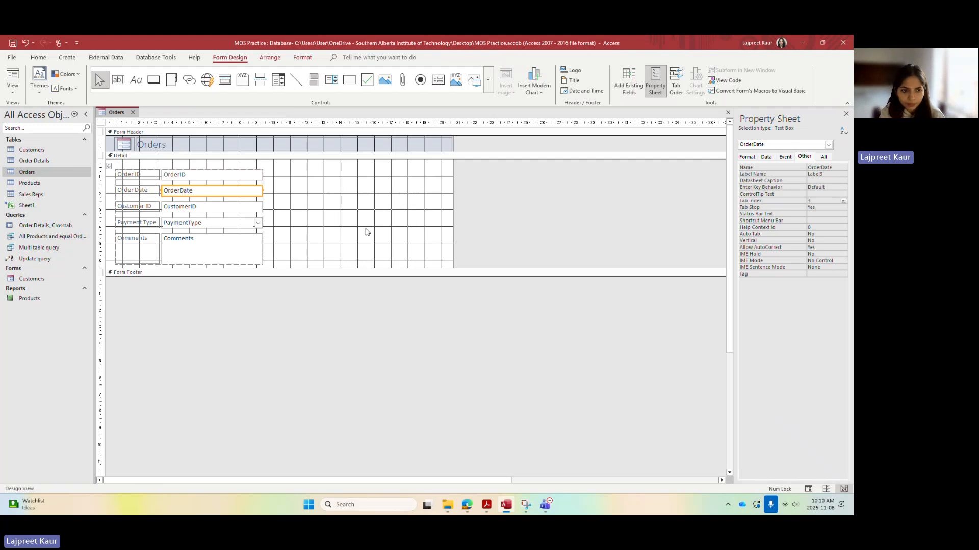
click(214, 207)
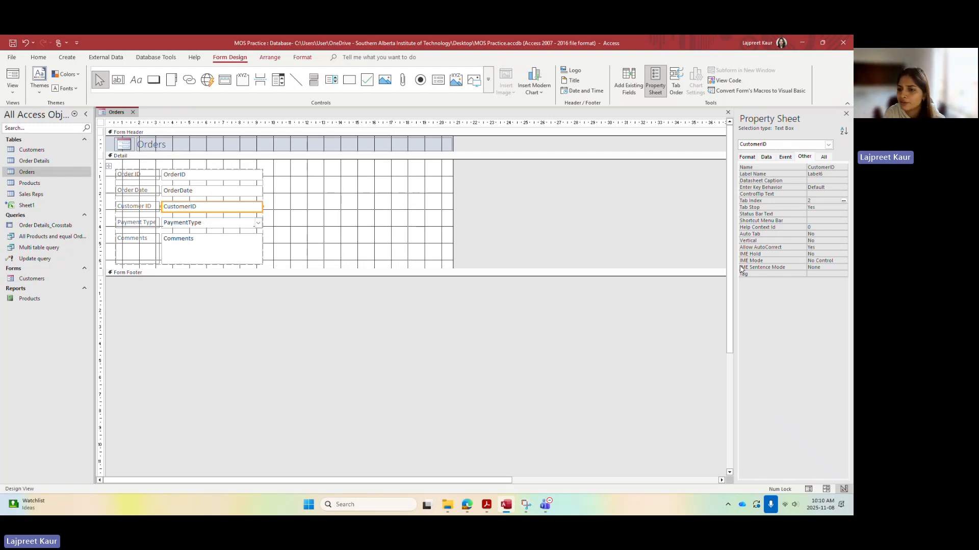
Set the OrderID text box's Tab Stop property to No and switch the Orders form to Form View
click(221, 177)
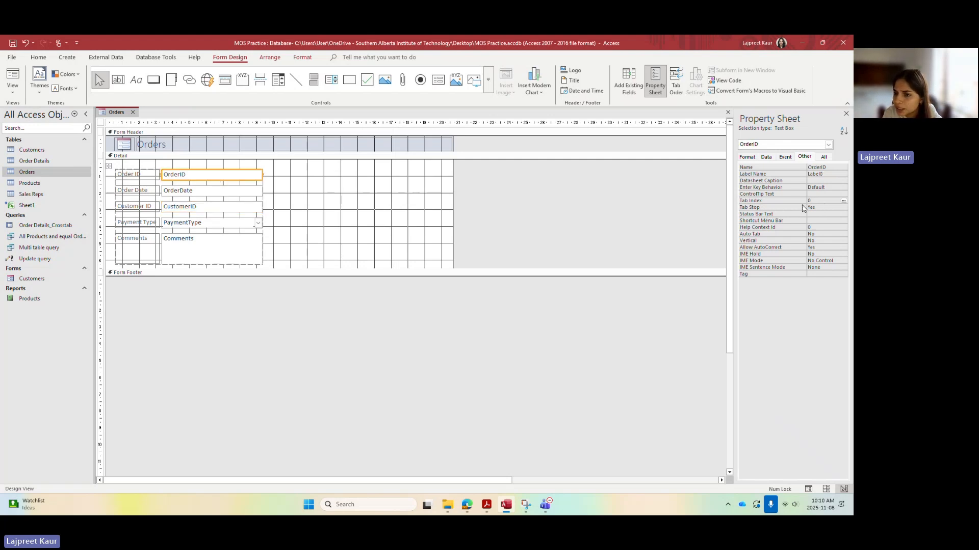
click(826, 207)
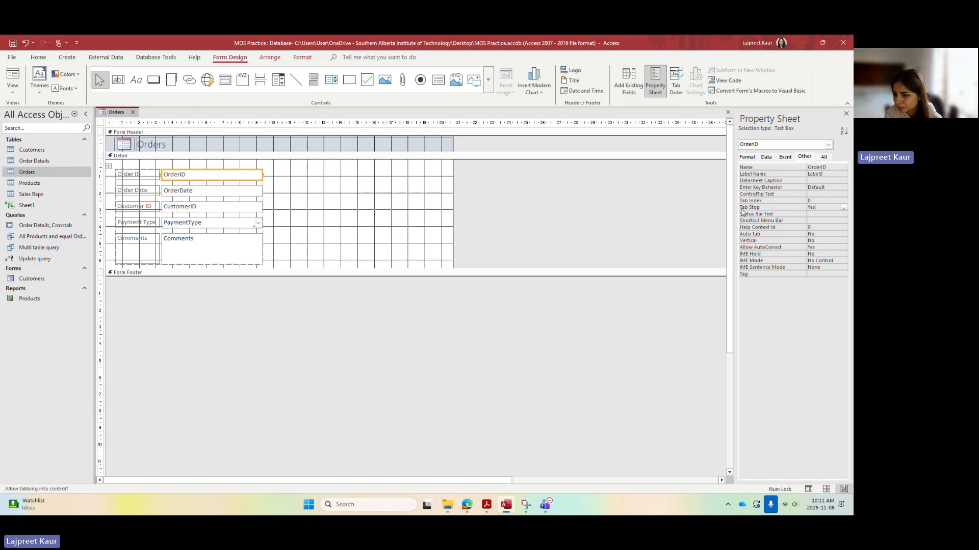
click(844, 207)
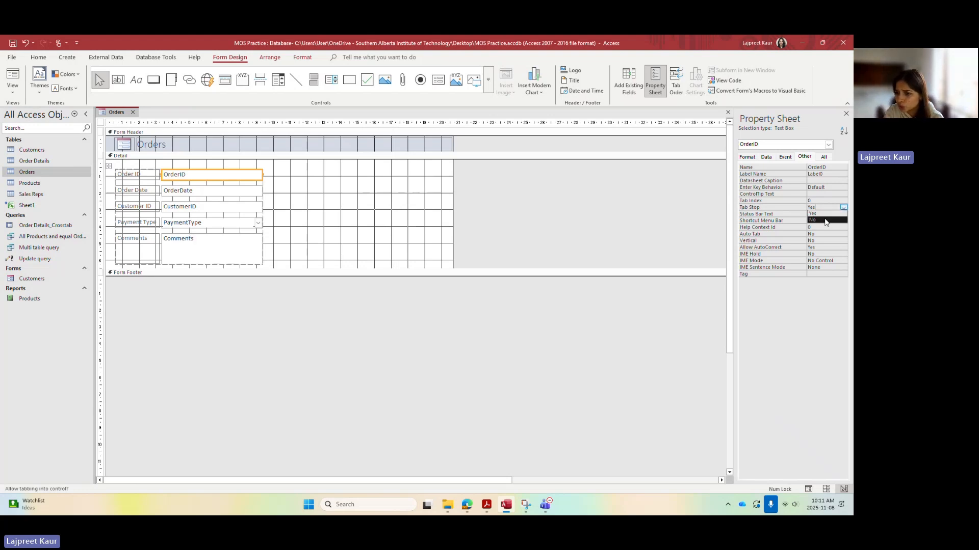
click(825, 219)
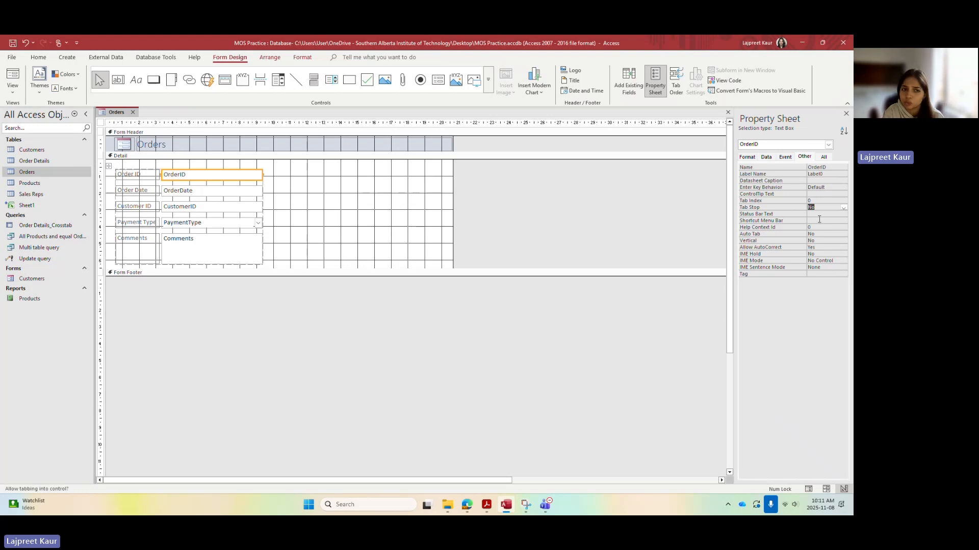
right_click(117, 114)
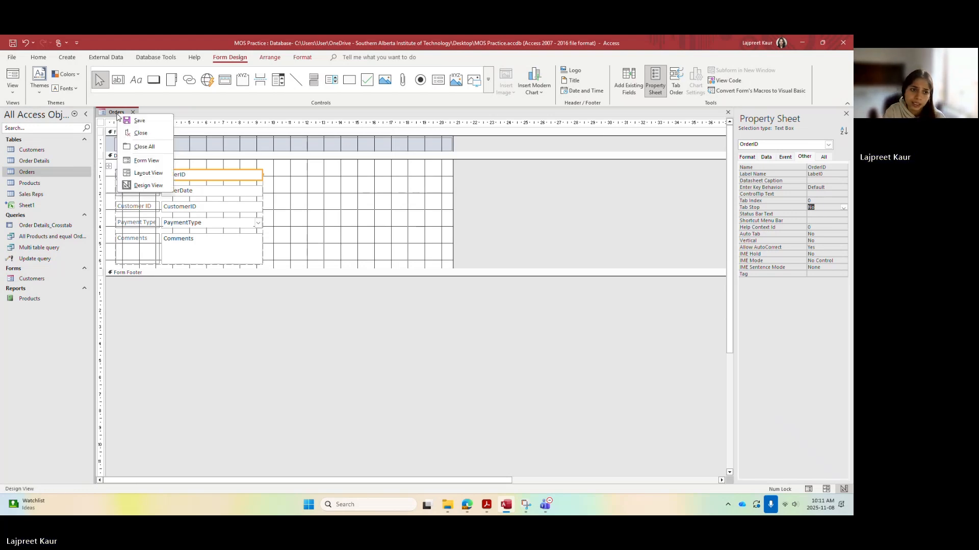
click(136, 162)
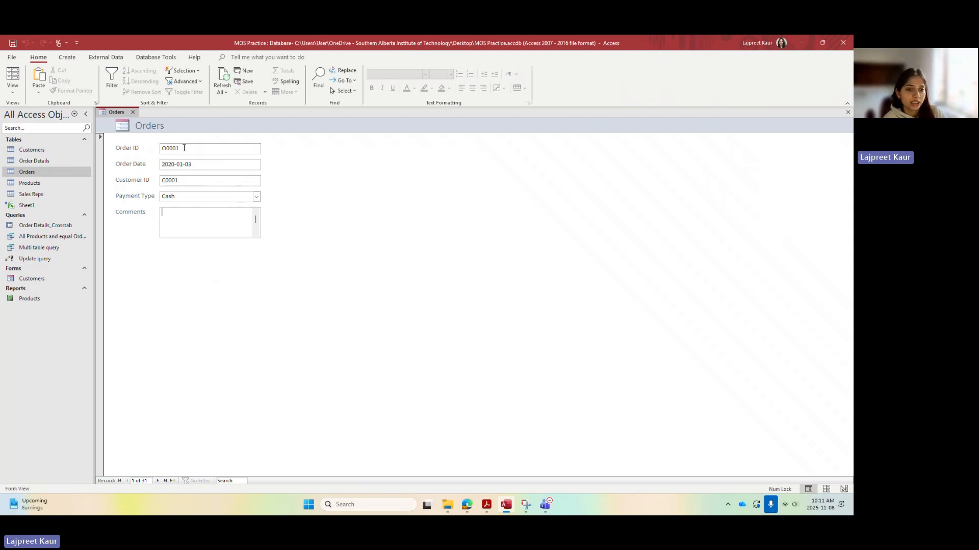
Tab backward and forward through the fields of the first five records to check whether Order ID is skipped
key(shift+Tab)
key(shift+Tab)
key(shift+Tab)
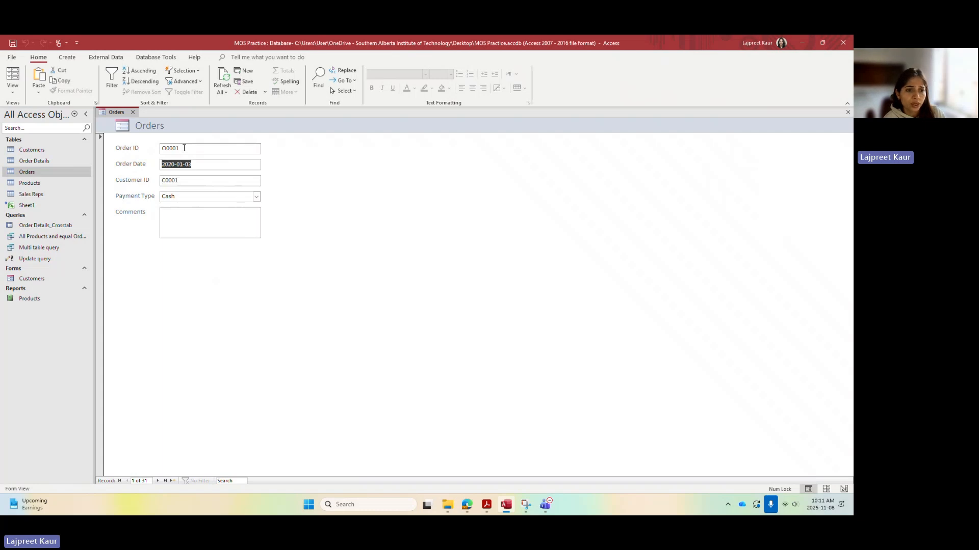
key(Tab)
key(Tab)
key(Tab)
key(Tab)
key(Tab)
key(Tab)
key(Tab)
key(Tab)
key(Tab)
key(Tab)
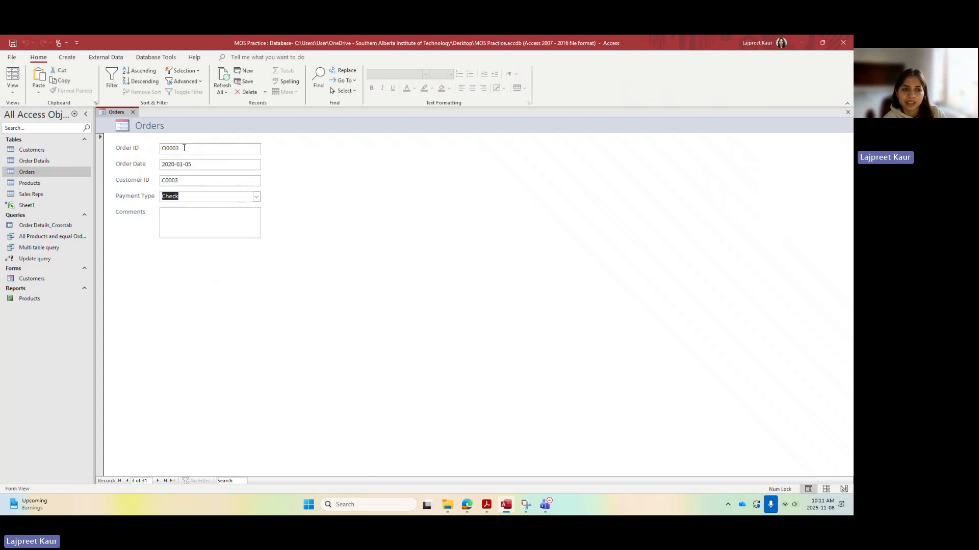
key(Tab)
key(Tab)
key(Tab)
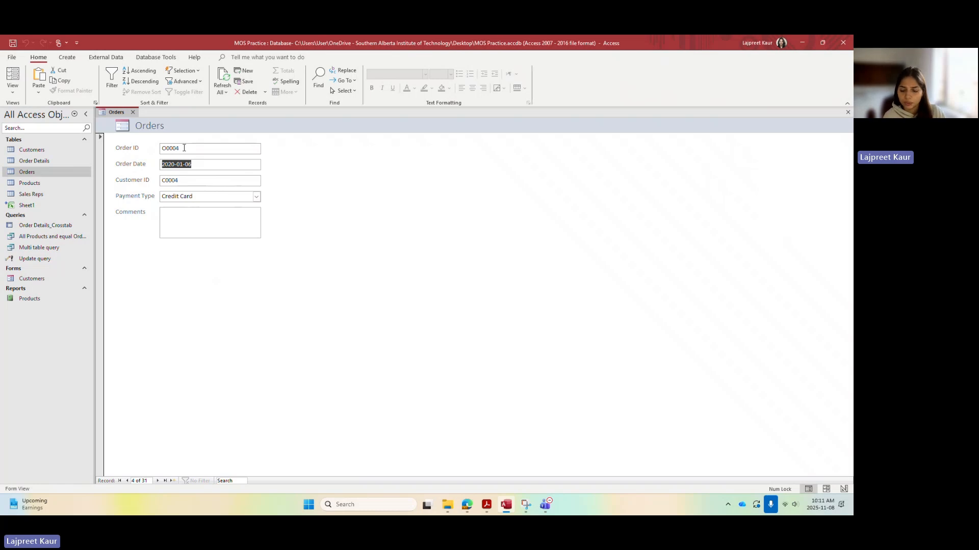
key(Tab)
key(Tab)
key(Tab)
key(Tab)
key(Tab)
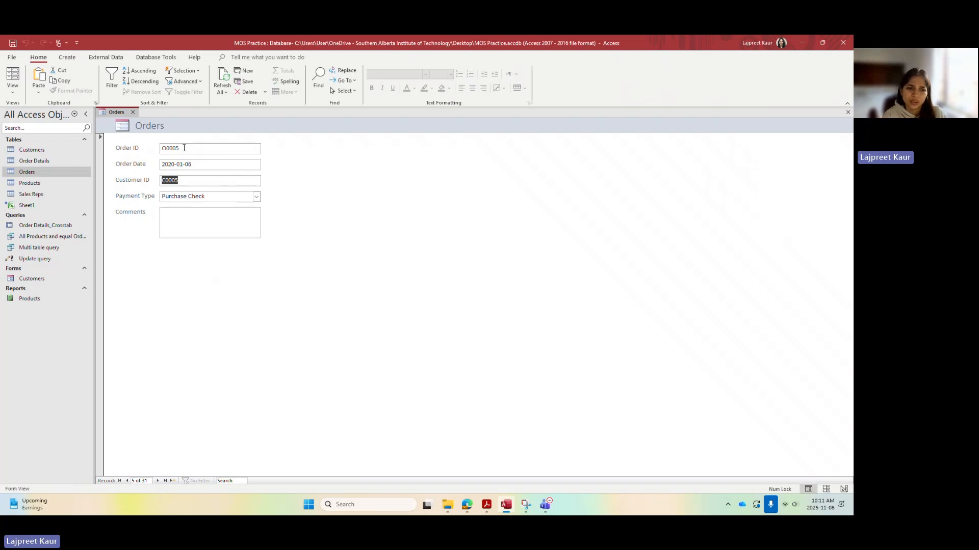
Check whether the fifth record's Order ID can be selected directly, and return to the first record from its Comments field
click(184, 148)
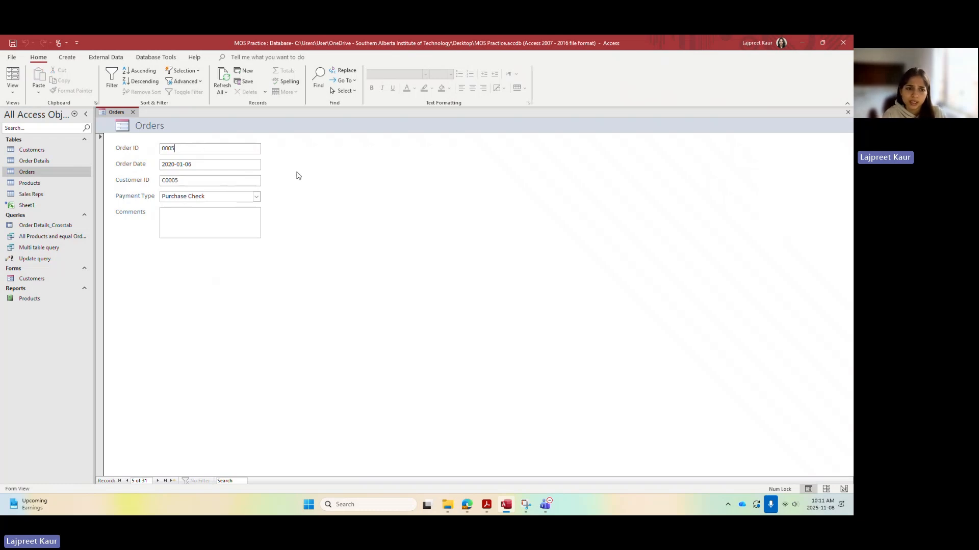
drag(219, 150, 161, 149)
click(205, 219)
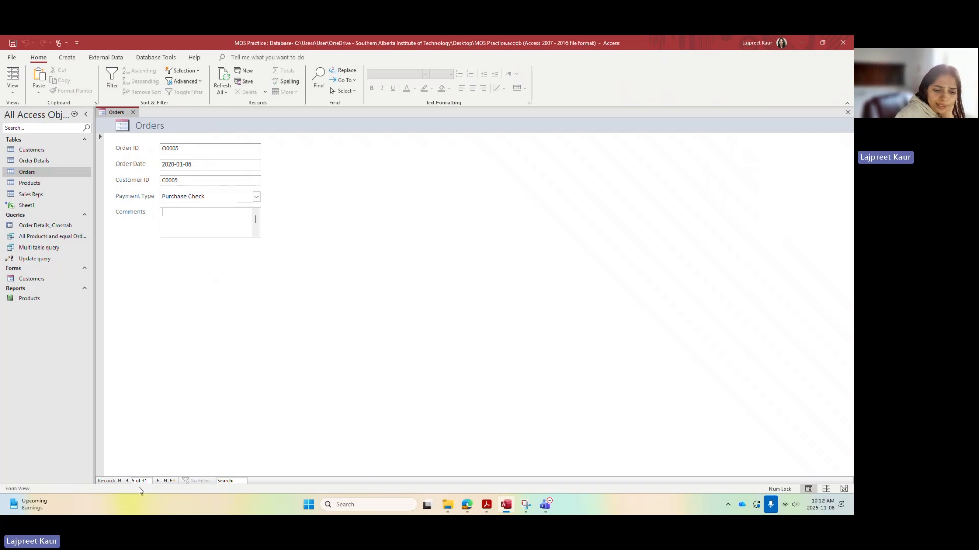
click(119, 481)
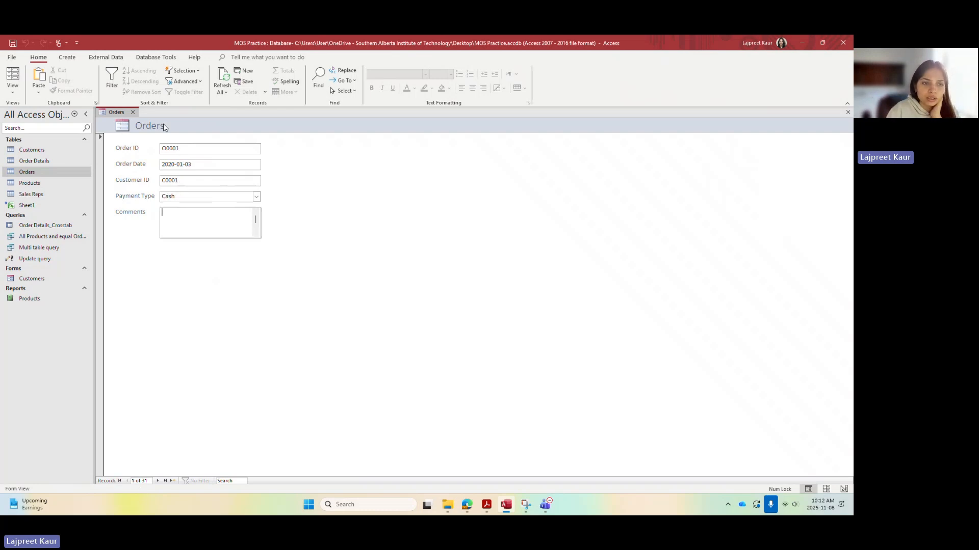
Browse from the first to the fourth order, and sort the form's records by Order Date in ascending order
drag(186, 149, 163, 149)
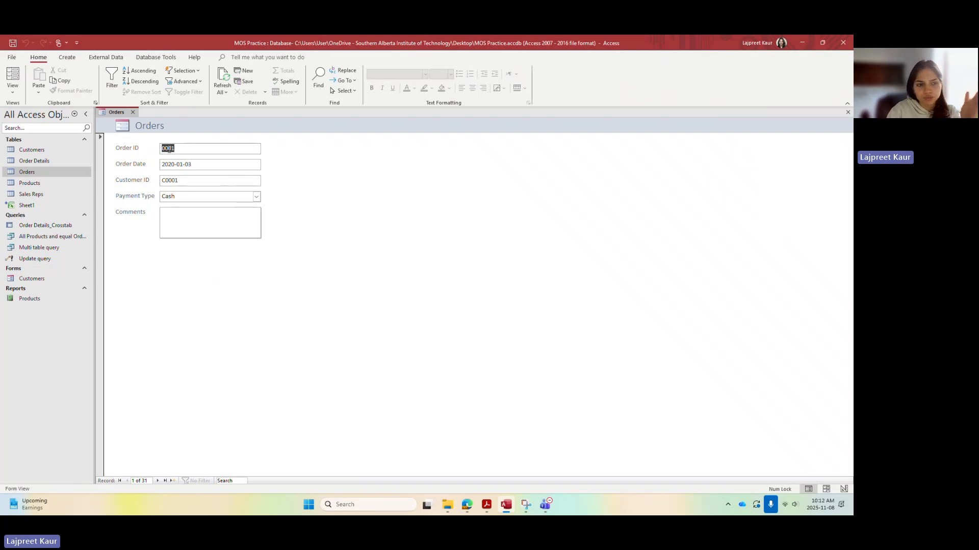
click(158, 481)
click(158, 482)
click(157, 482)
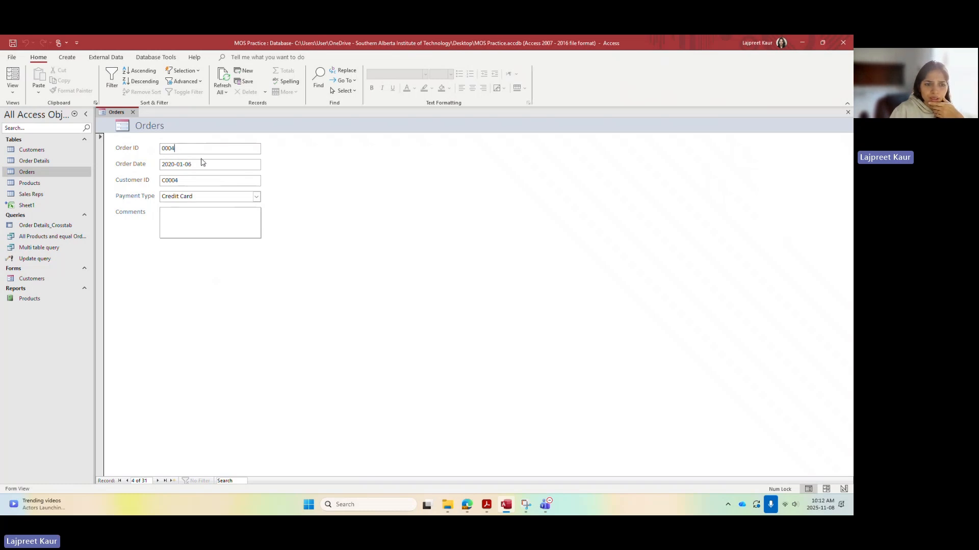
click(204, 163)
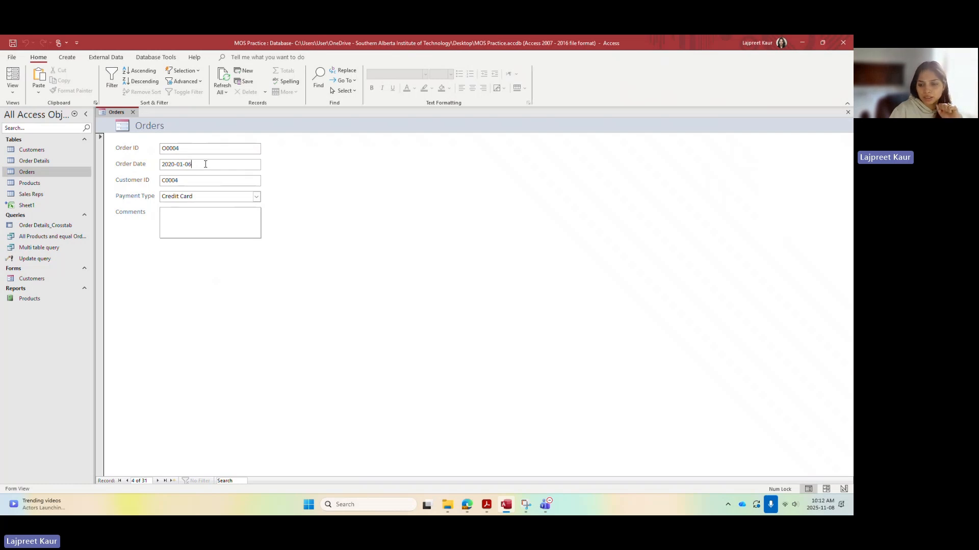
click(142, 72)
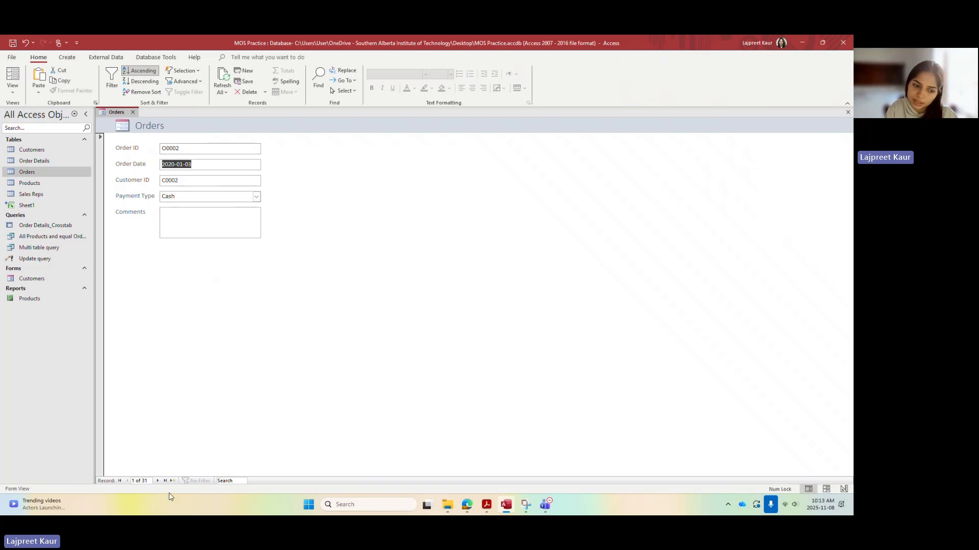
Page through the sorted records up to the eleventh to check the Order Date sequence, and return to the first record
click(158, 481)
click(157, 481)
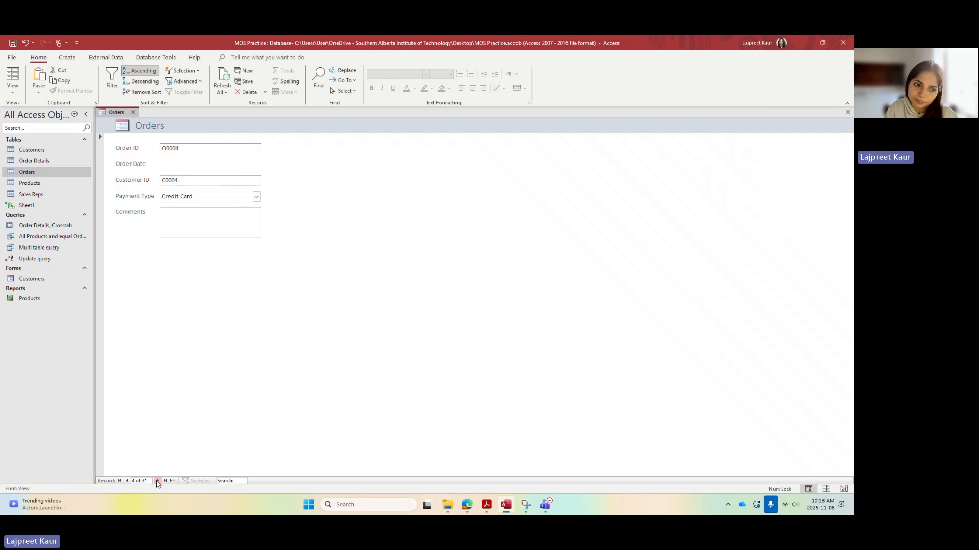
click(157, 481)
click(158, 481)
click(157, 481)
click(158, 481)
click(158, 482)
click(157, 481)
click(158, 482)
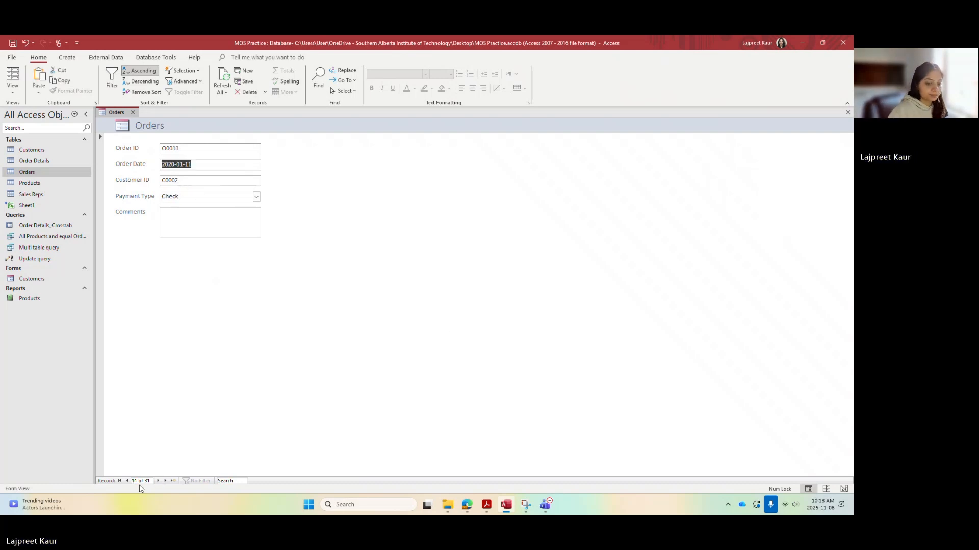
click(120, 481)
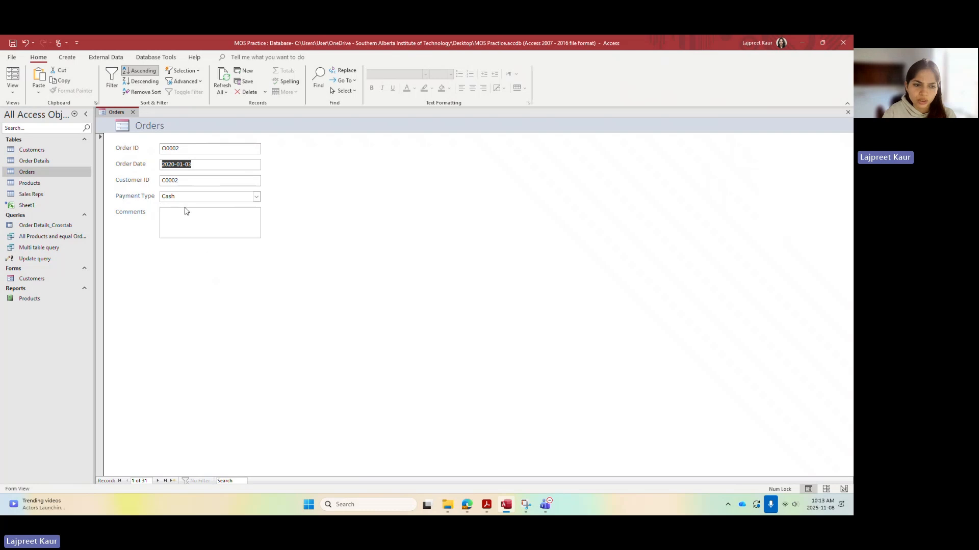
Filter the Orders form by selection to records whose Payment Type contains "Cash"
drag(178, 198, 159, 199)
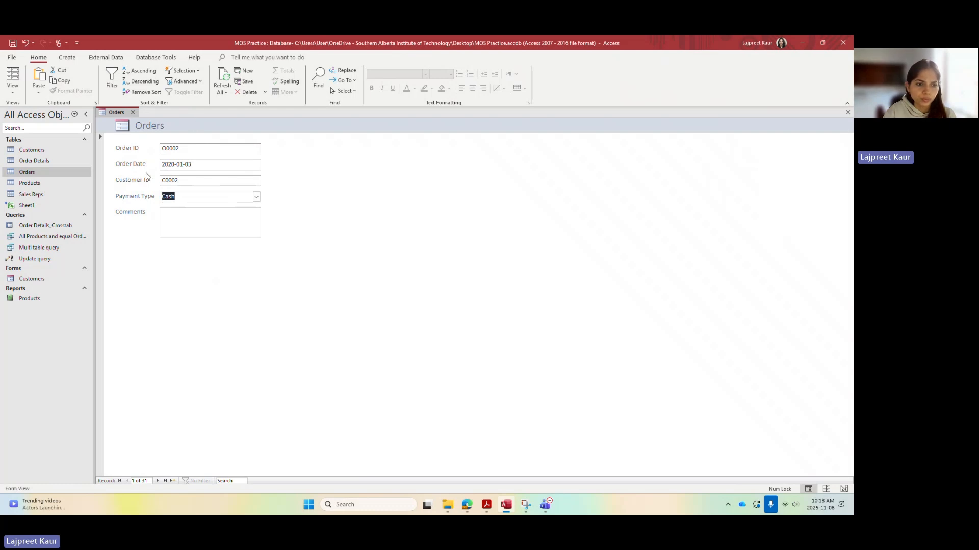
click(196, 72)
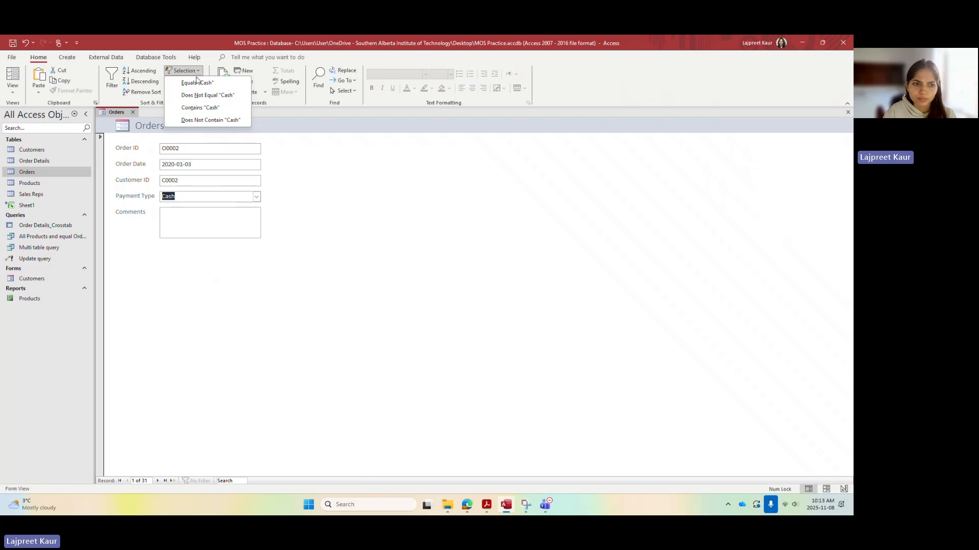
click(202, 108)
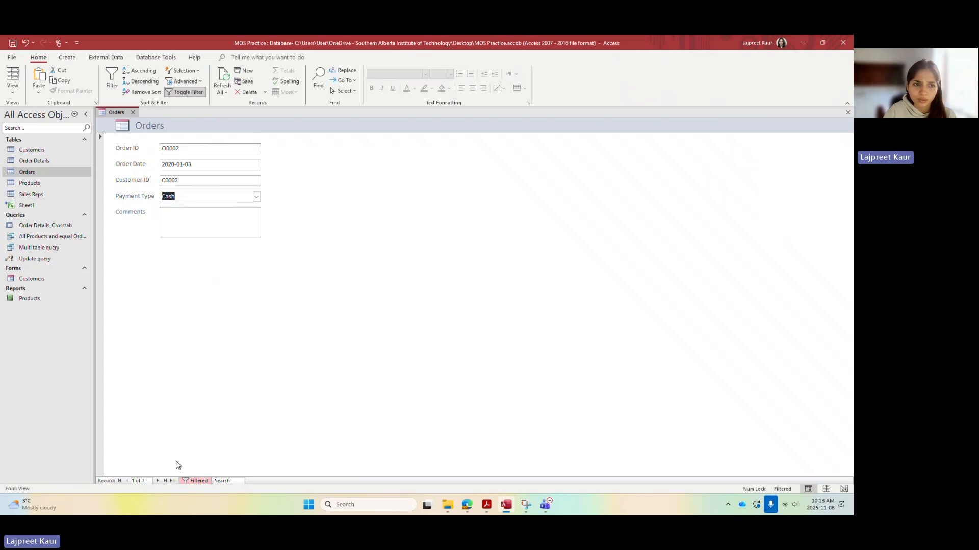
Turn the Payment Type filter off, reapply it, and turn it off again
click(188, 92)
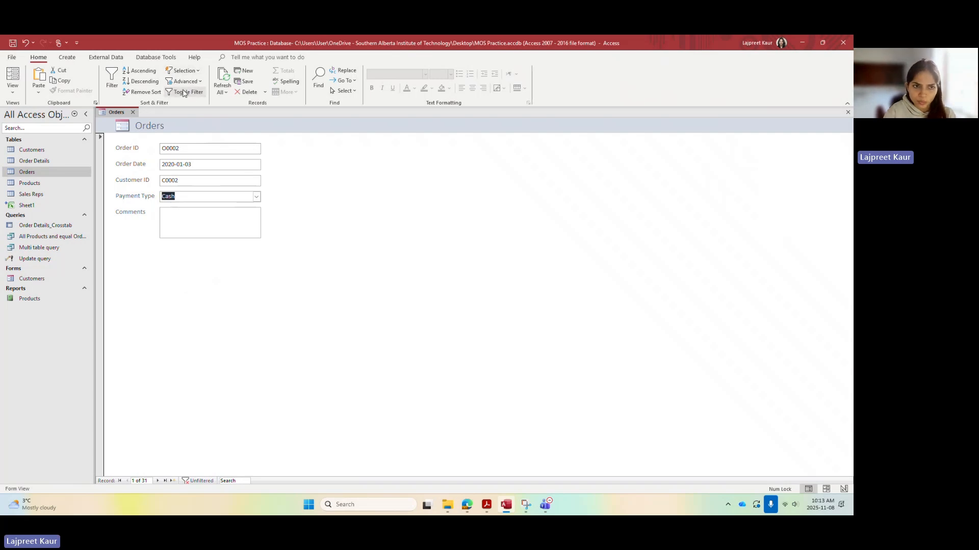
click(185, 93)
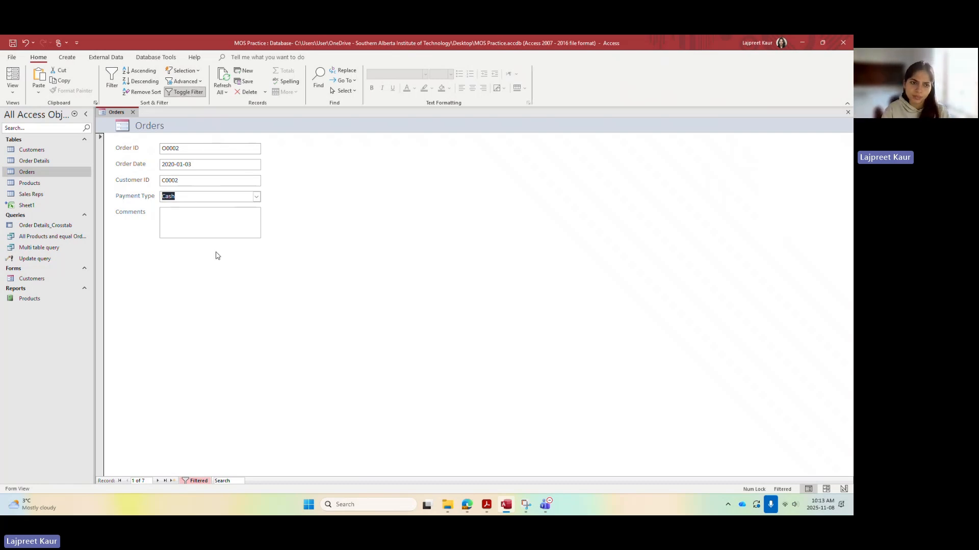
click(177, 94)
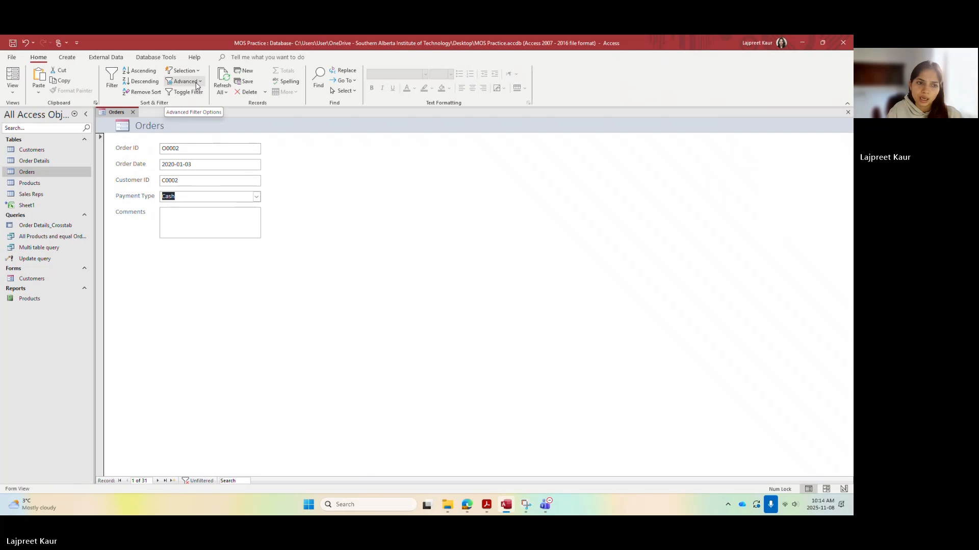
Review the choices in the Payment Type list and the selection filter options for the "Cash" value without choosing any
click(257, 199)
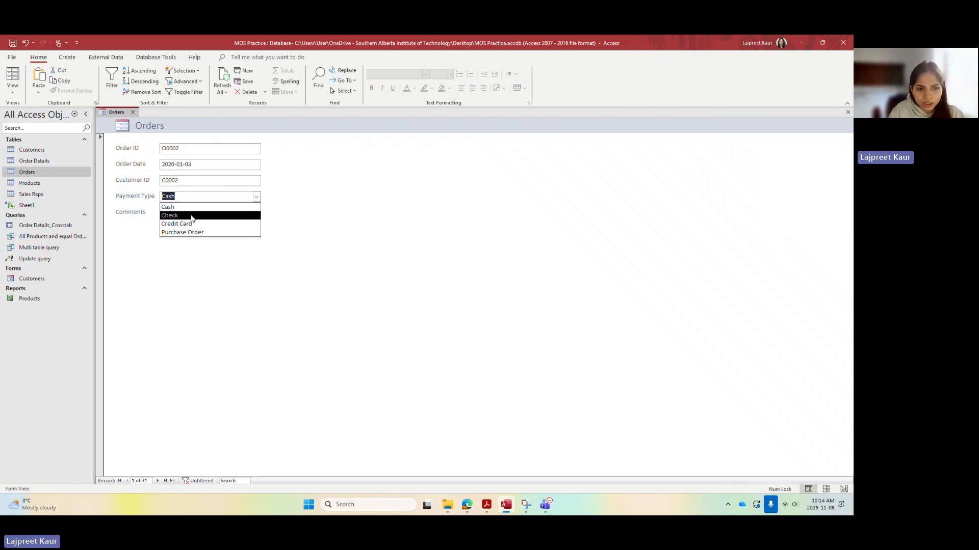
click(312, 232)
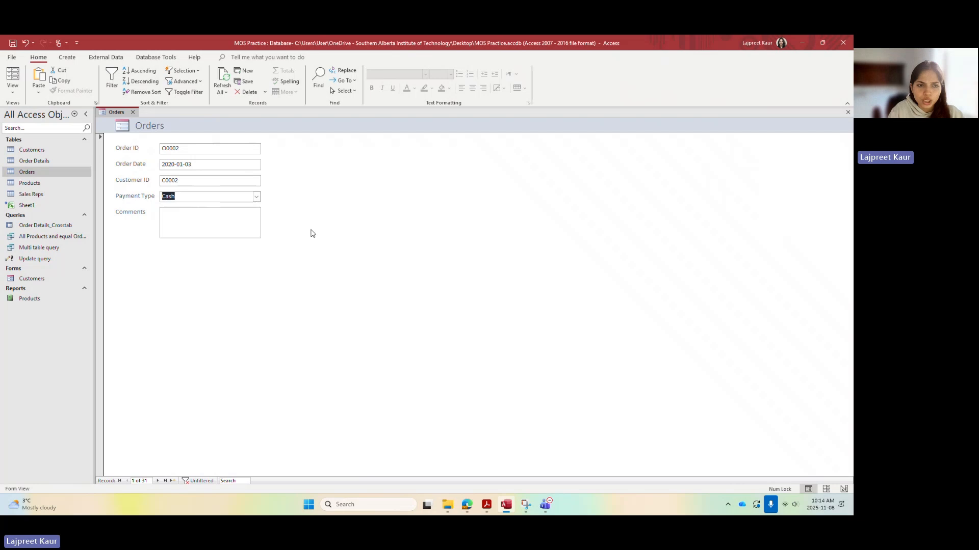
click(197, 71)
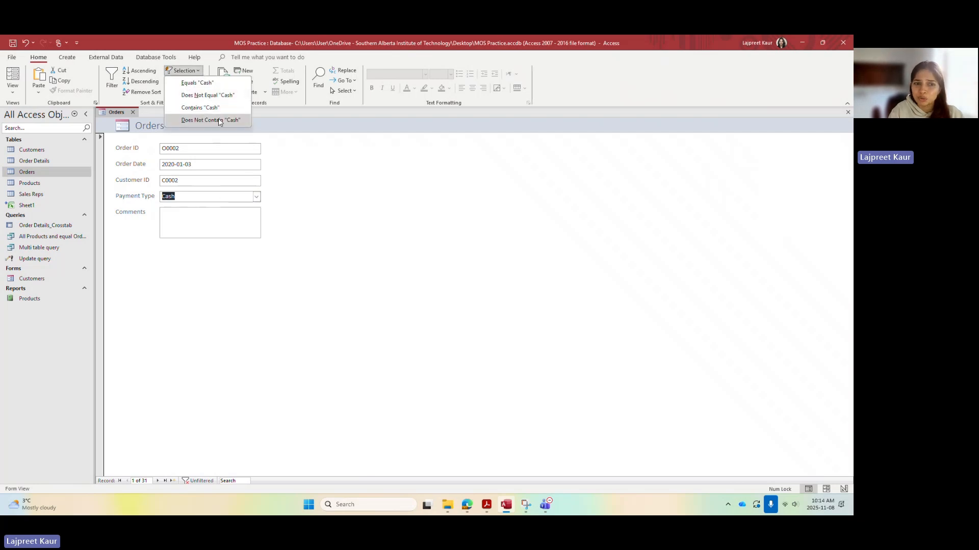
click(324, 214)
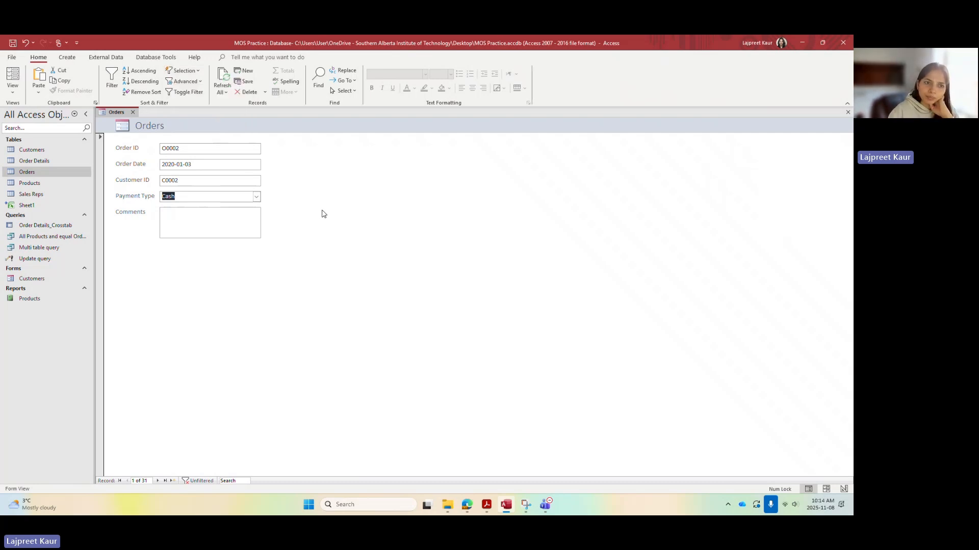
Open Filter By Form for the Orders form and set the Payment Type criterion to "Check"
click(199, 82)
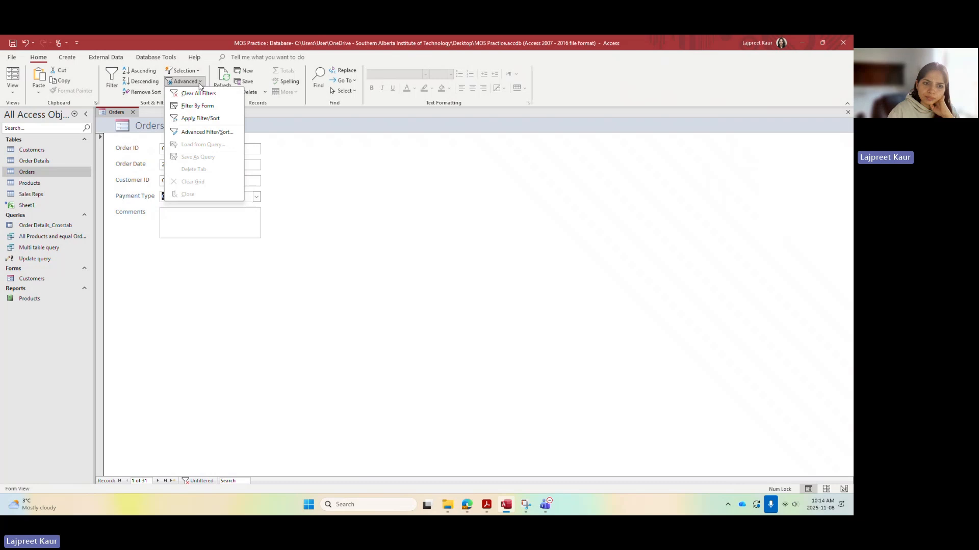
click(199, 106)
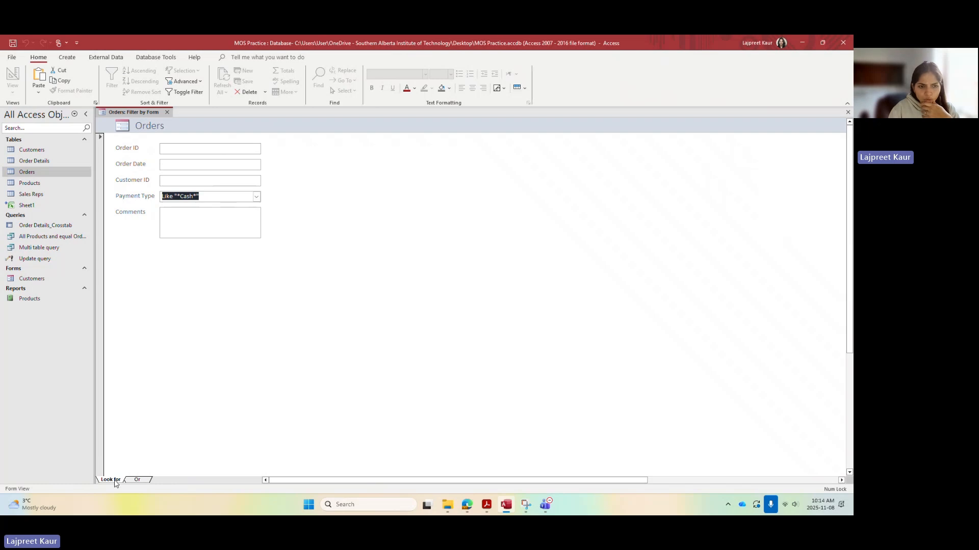
click(257, 197)
click(215, 150)
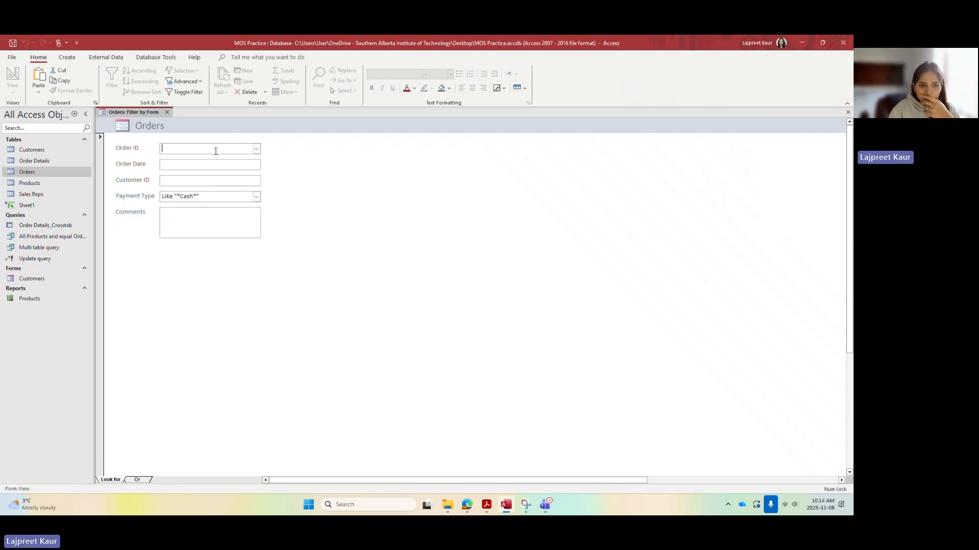
click(205, 165)
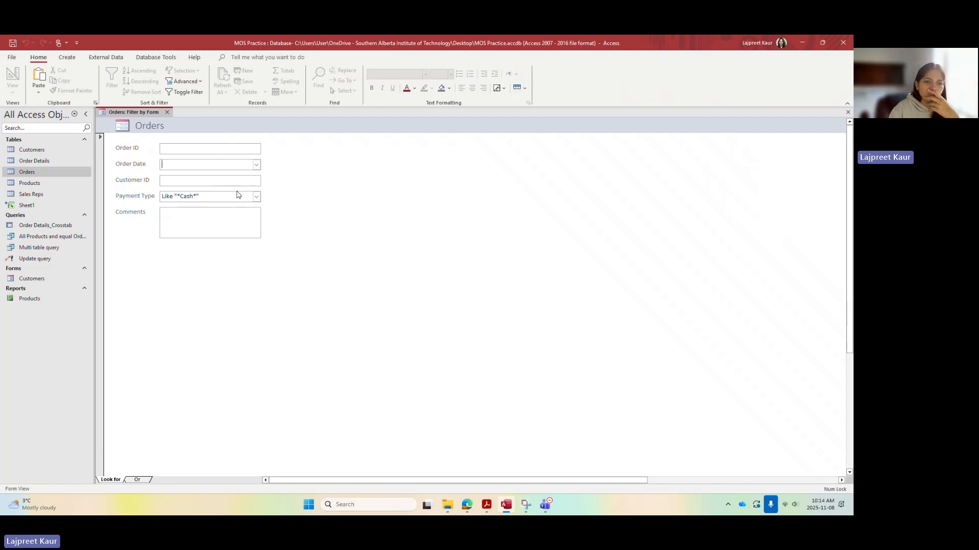
click(256, 197)
click(188, 208)
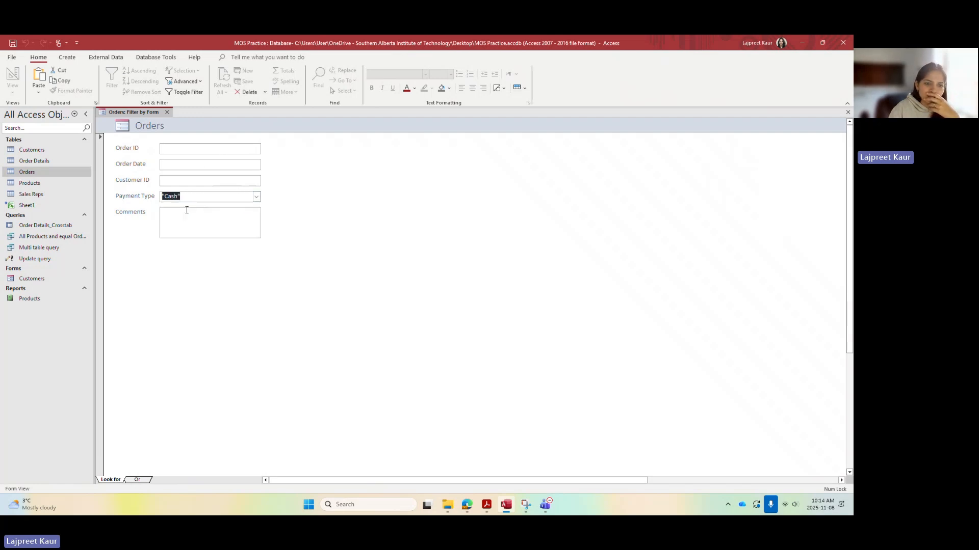
click(256, 196)
click(203, 215)
Set the Order Date criterion to >#2020-01-06# in the filter form
click(188, 165)
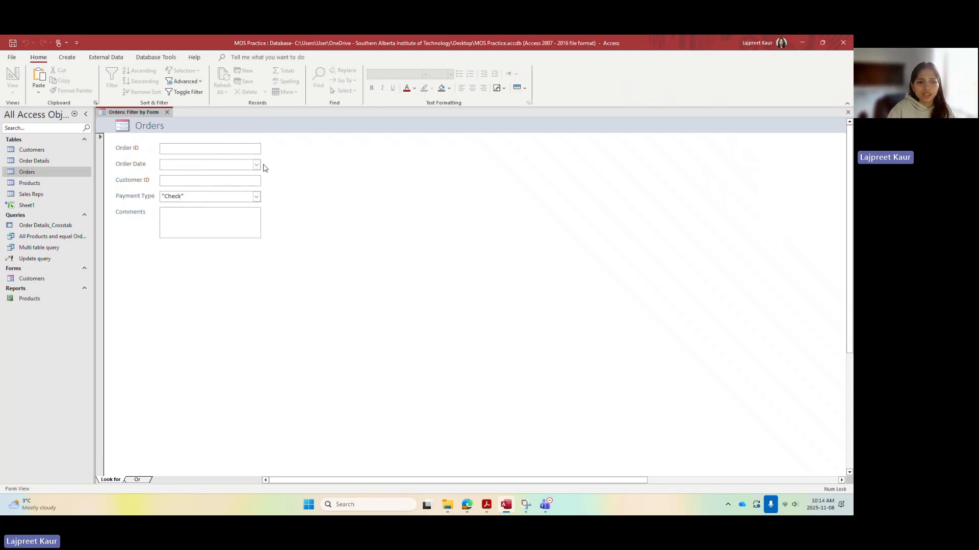
click(257, 165)
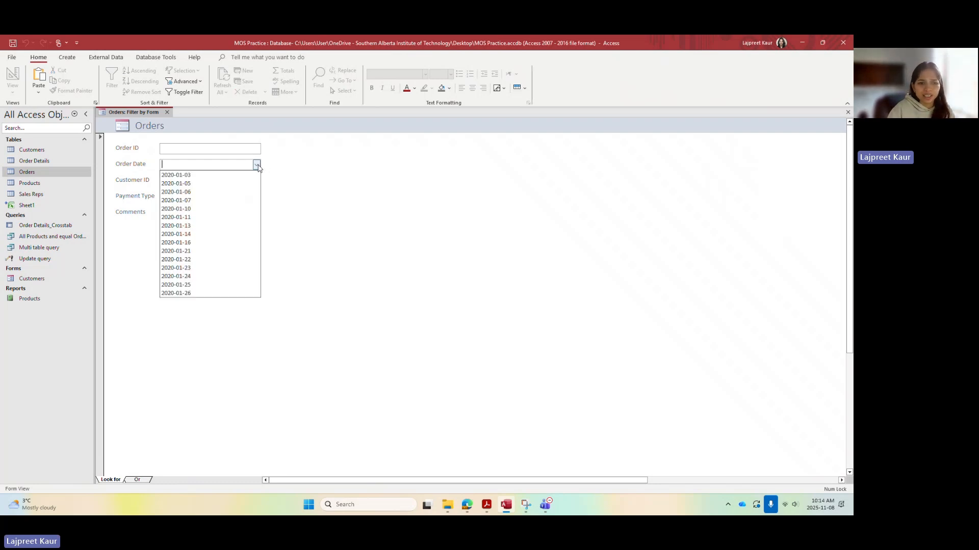
click(197, 192)
click(171, 168)
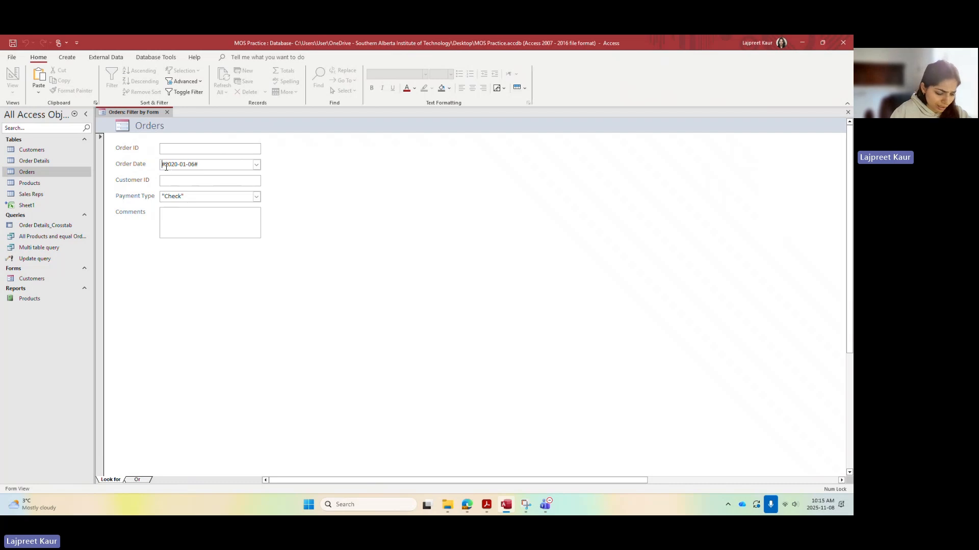
text(>)
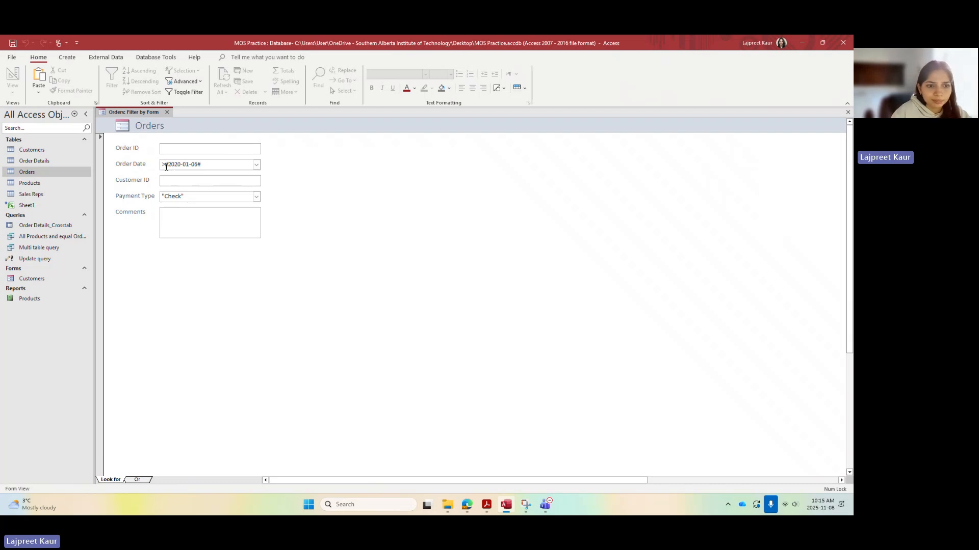
click(198, 180)
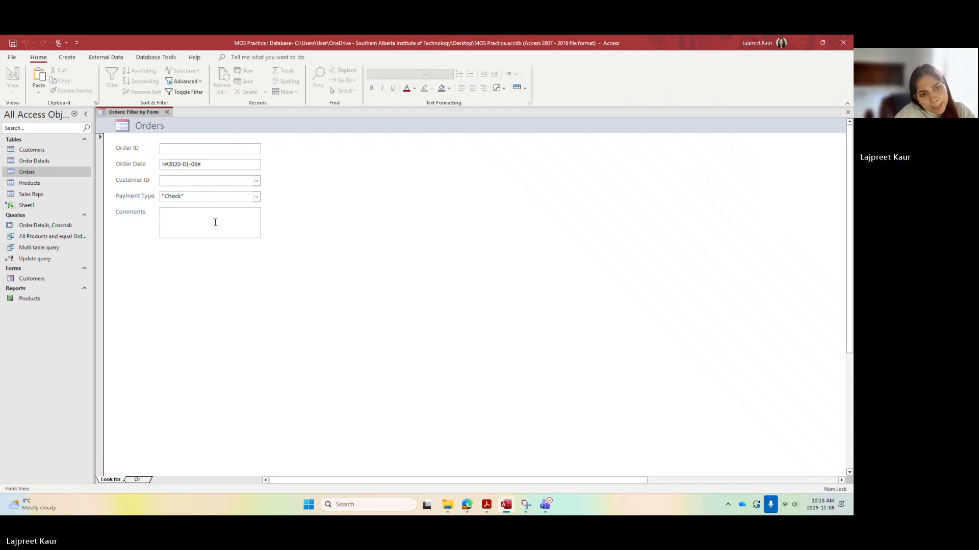
Add an Or condition to the form filter with Payment Type set to "Credit Card"
click(145, 480)
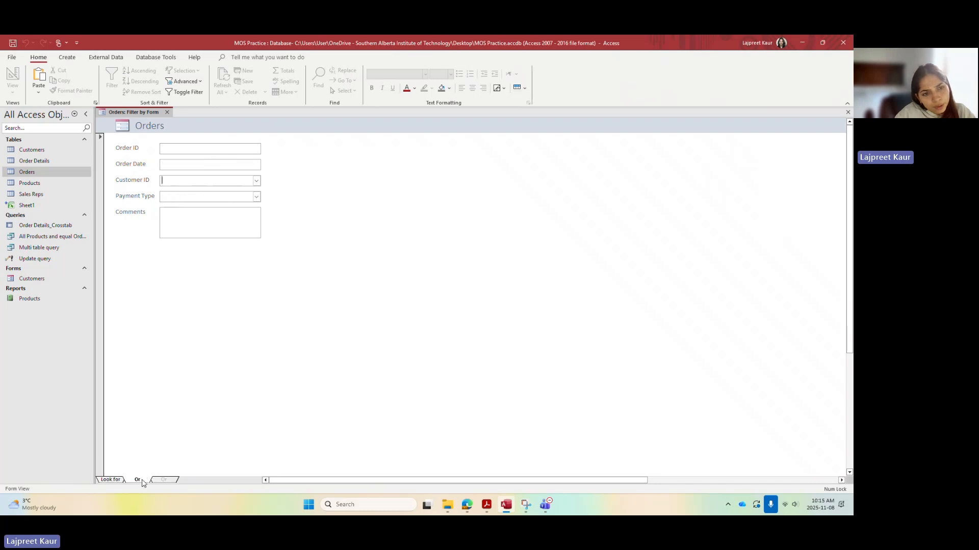
click(256, 197)
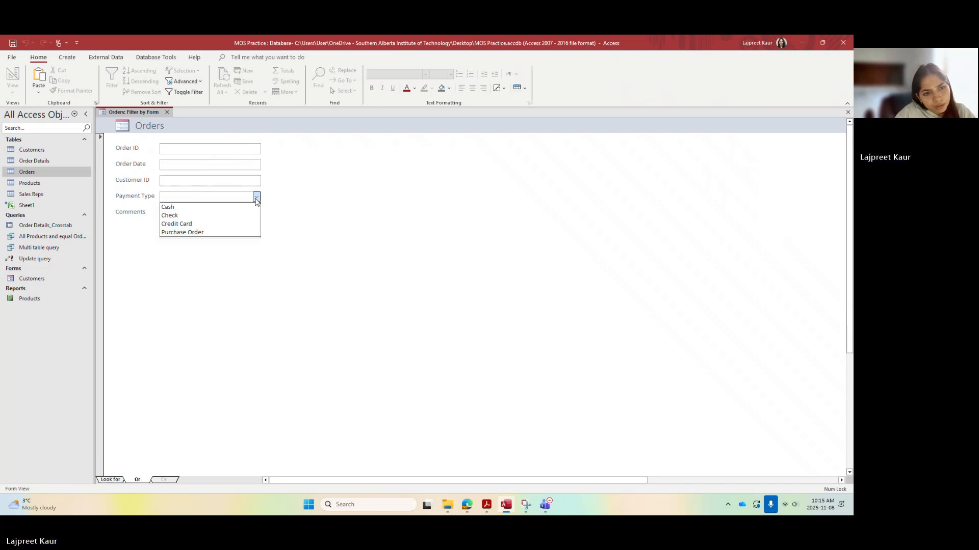
click(201, 224)
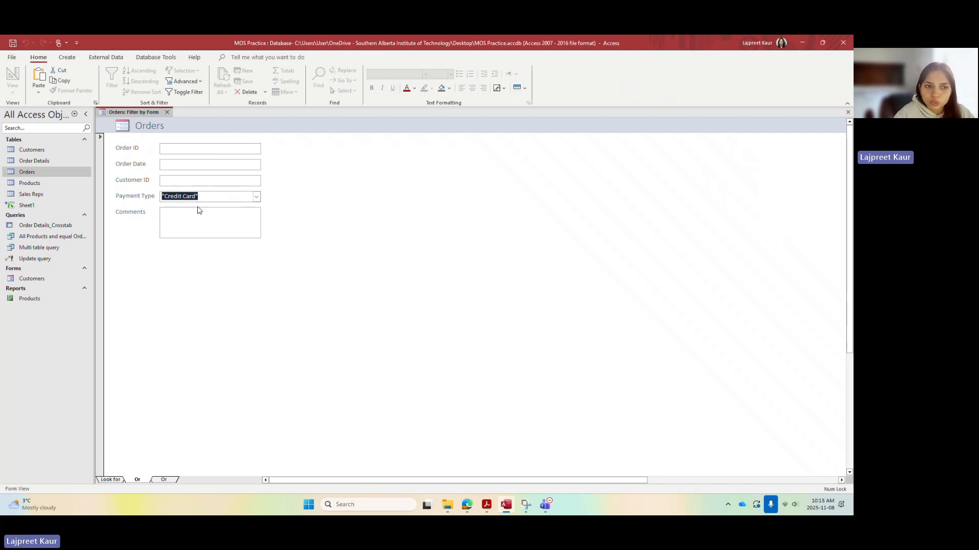
Review the Look for and Or criteria, apply the form filter, and go to the second filtered record
click(110, 480)
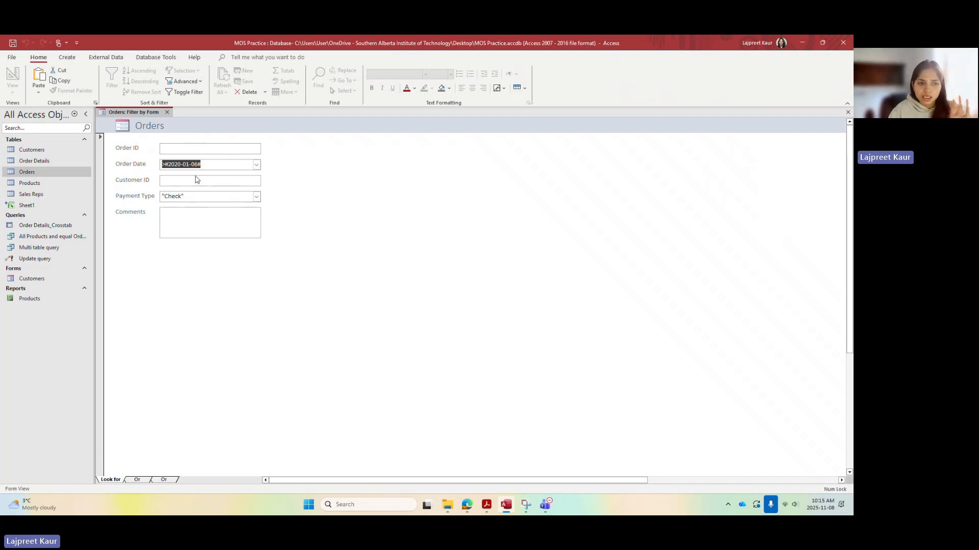
click(142, 480)
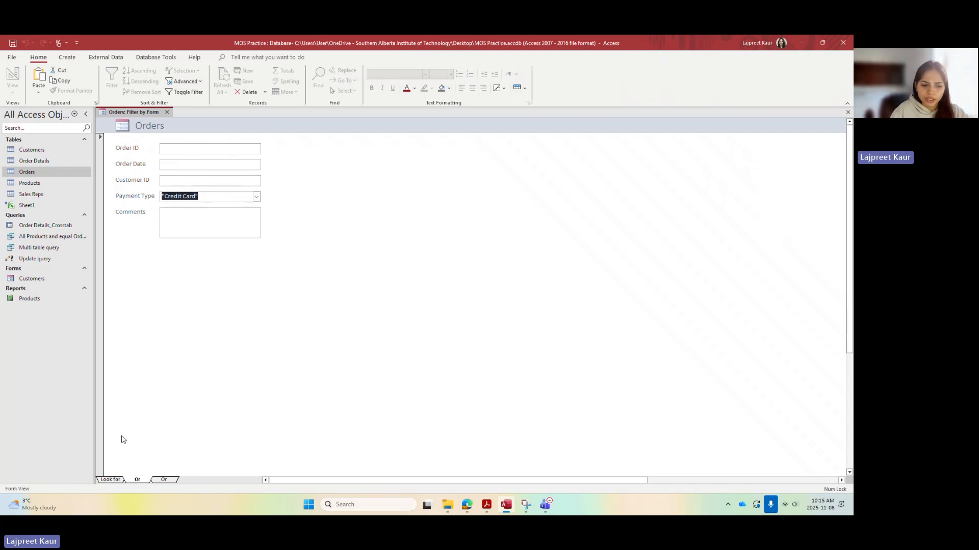
click(112, 480)
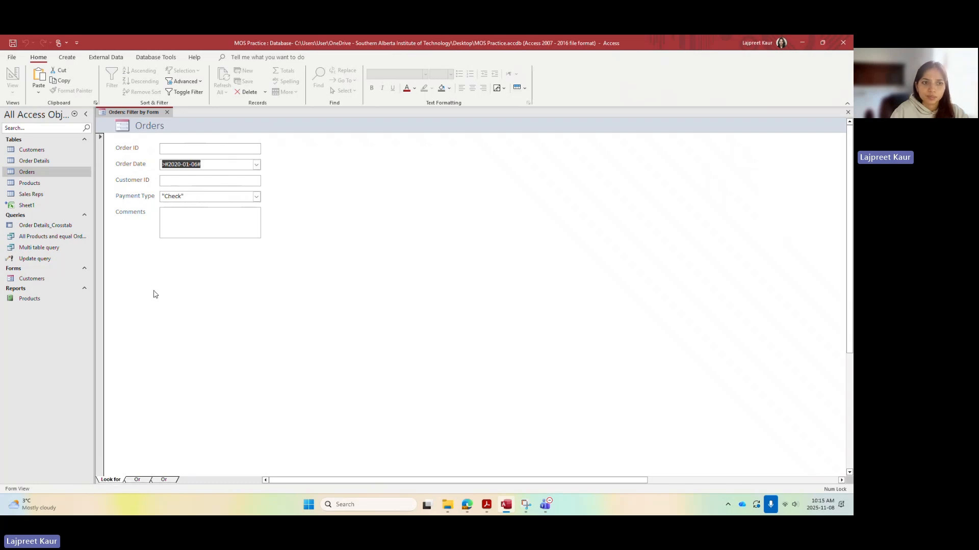
click(184, 93)
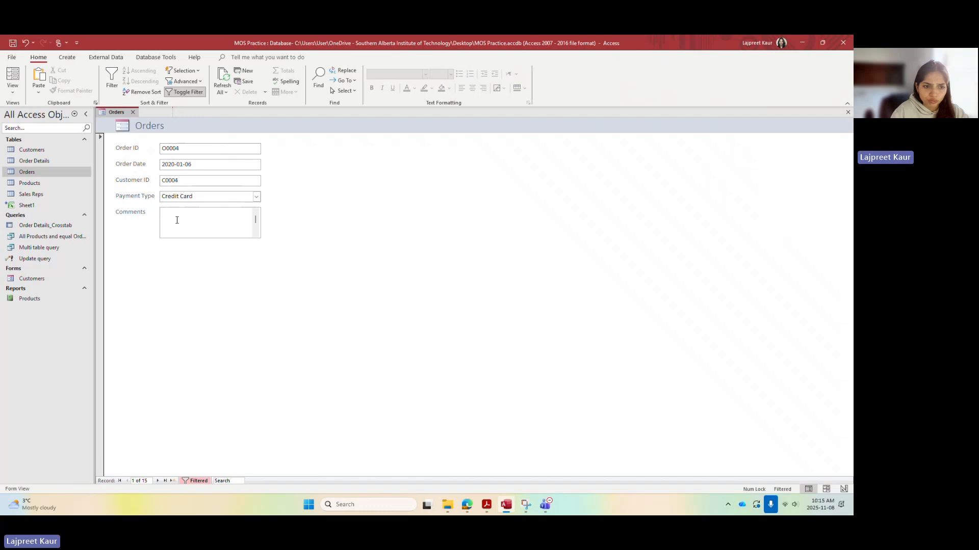
click(158, 481)
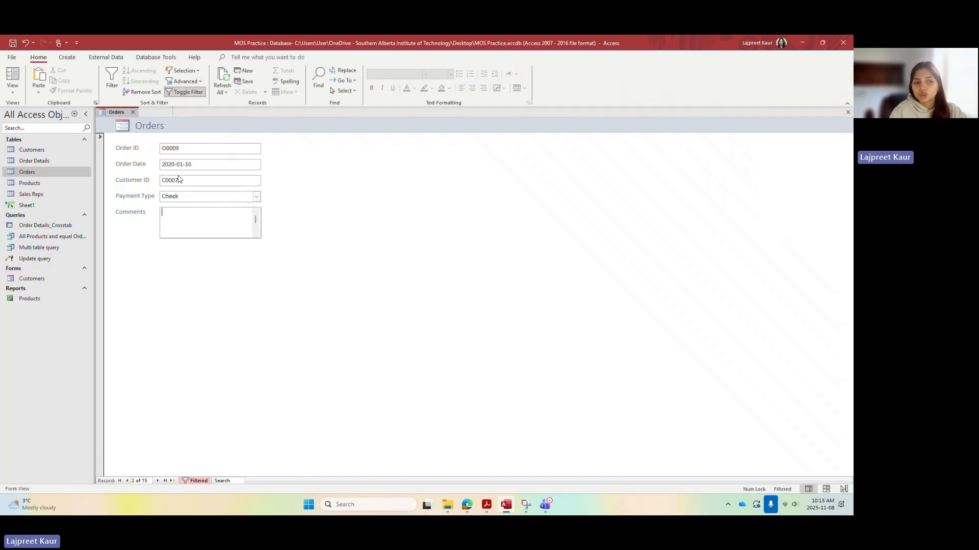
Browse through the filtered Orders records to check their dates and payment types, and return to the first record
click(157, 481)
click(158, 481)
click(158, 480)
click(158, 480)
click(157, 481)
click(157, 480)
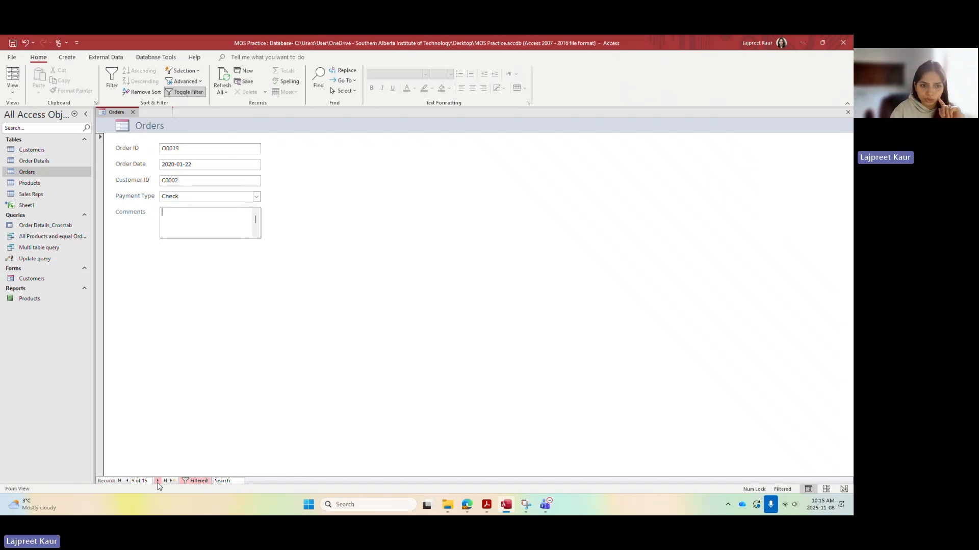
click(157, 480)
click(157, 481)
click(158, 481)
click(158, 481)
click(158, 481)
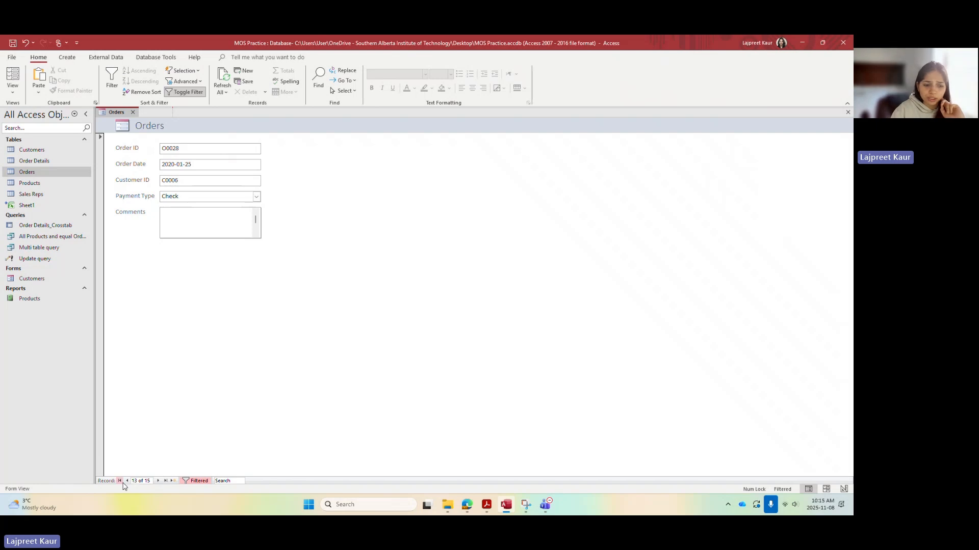
click(119, 480)
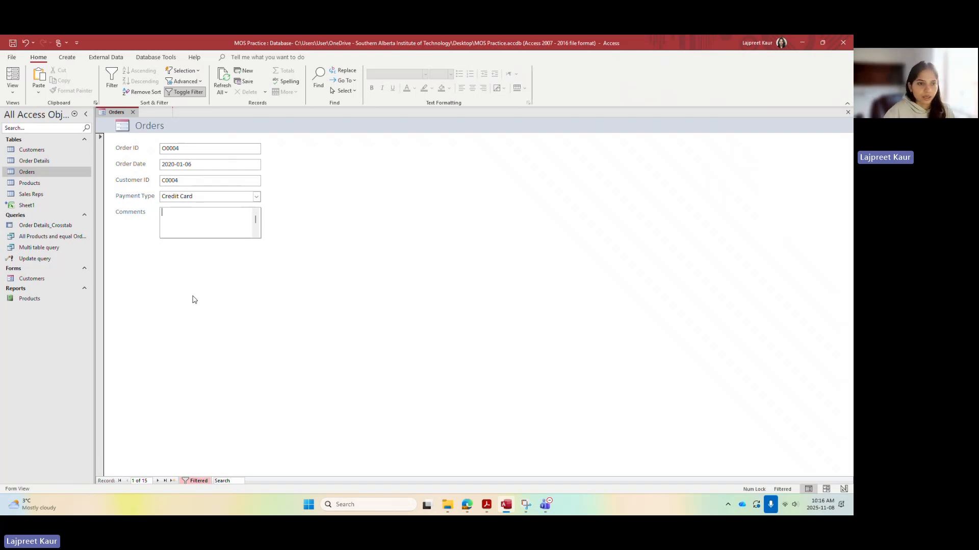
Switch the Orders form to Design View and expand the empty Form Footer section to about 1.4 cm high
right_click(124, 112)
click(379, 278)
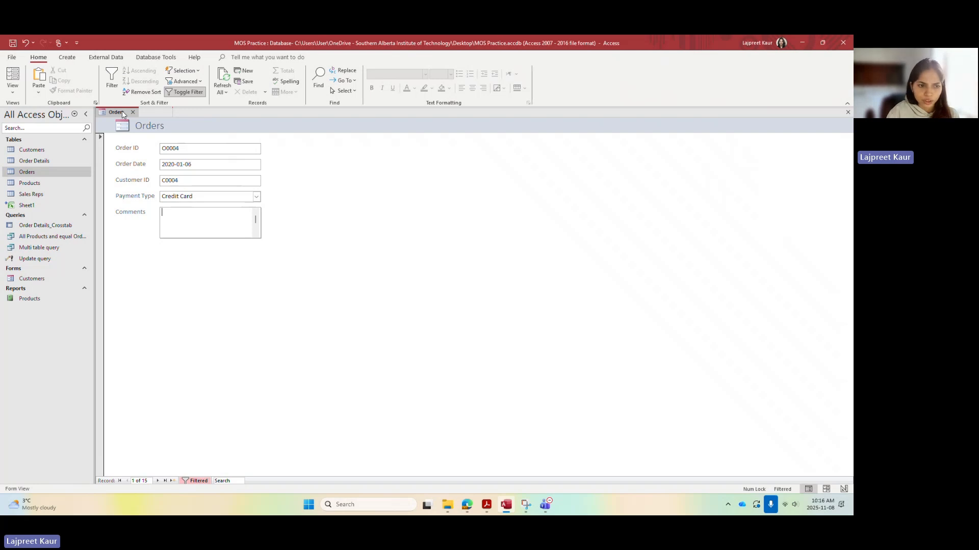
right_click(122, 114)
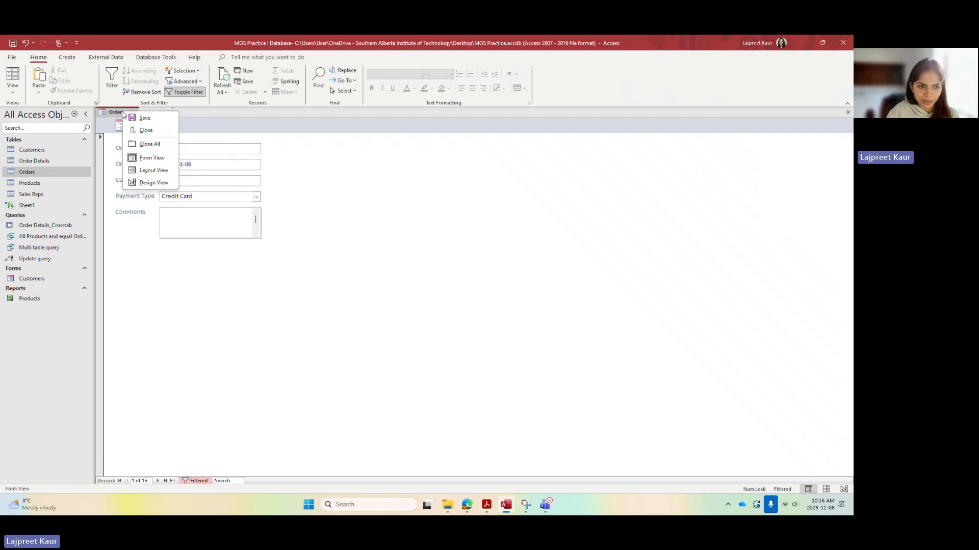
click(171, 175)
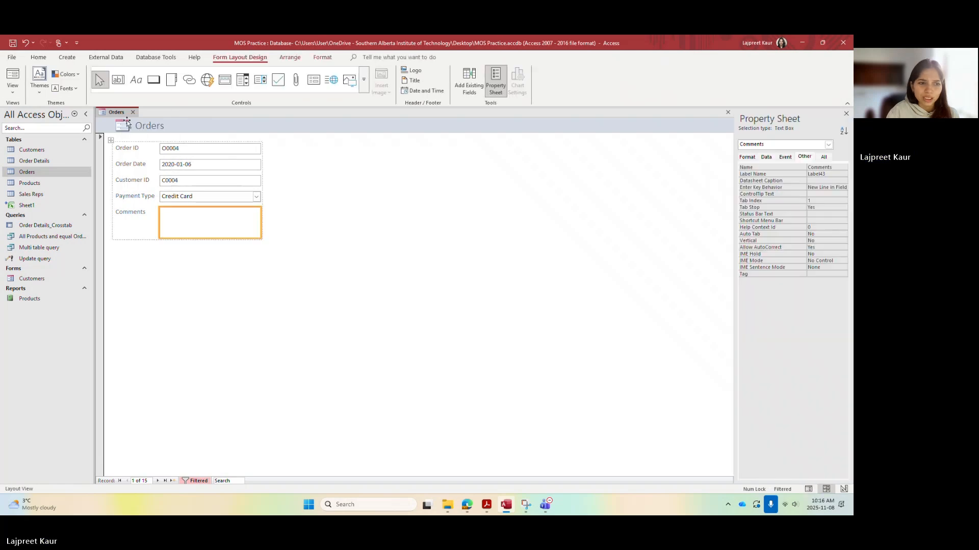
right_click(125, 118)
click(154, 187)
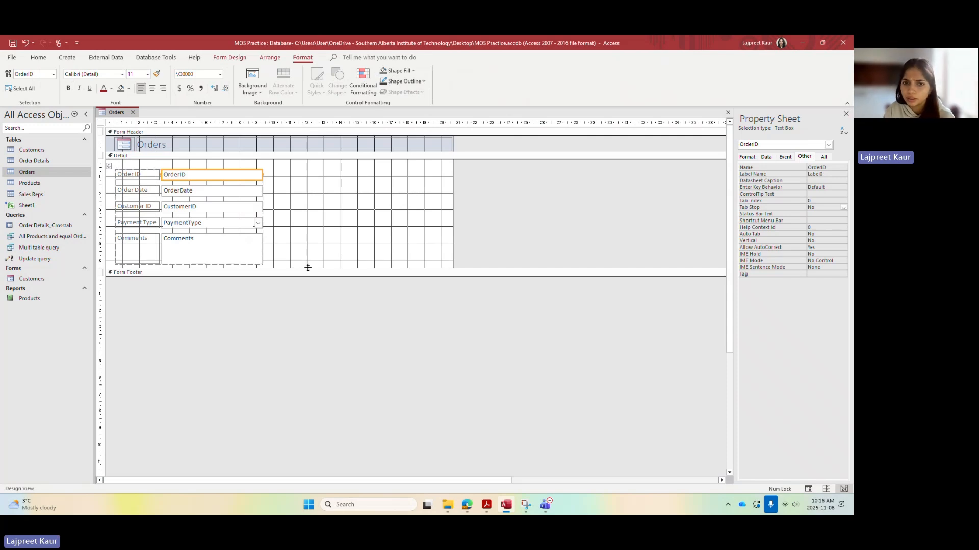
drag(310, 276, 310, 299)
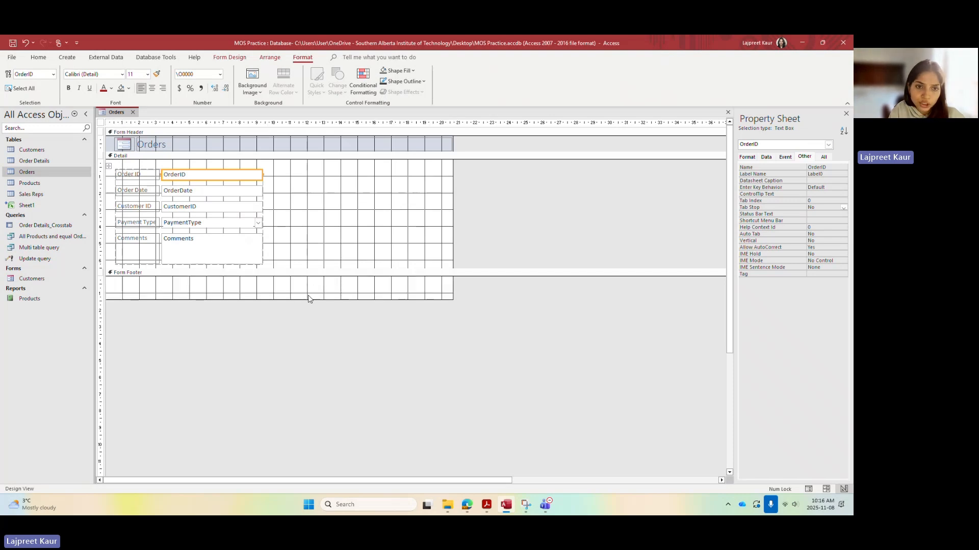
click(274, 61)
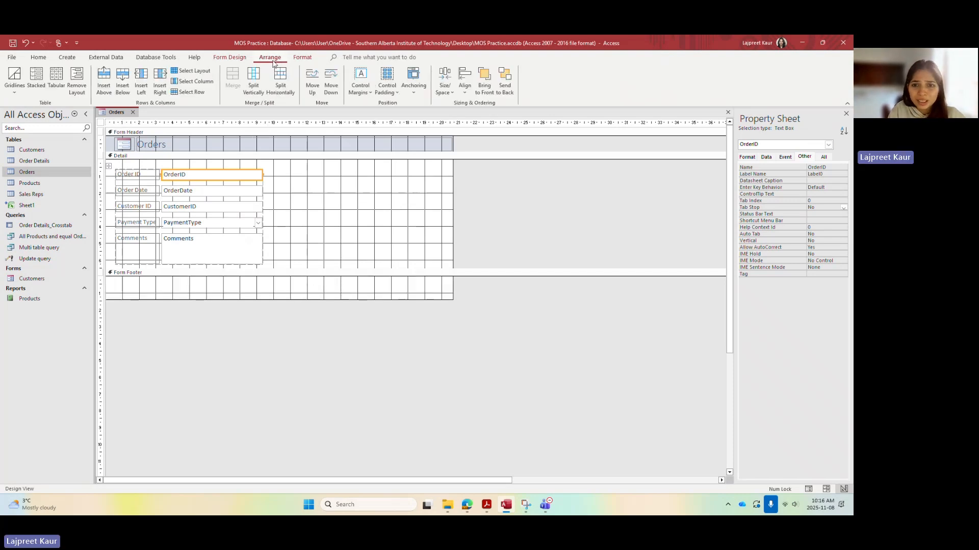
click(242, 58)
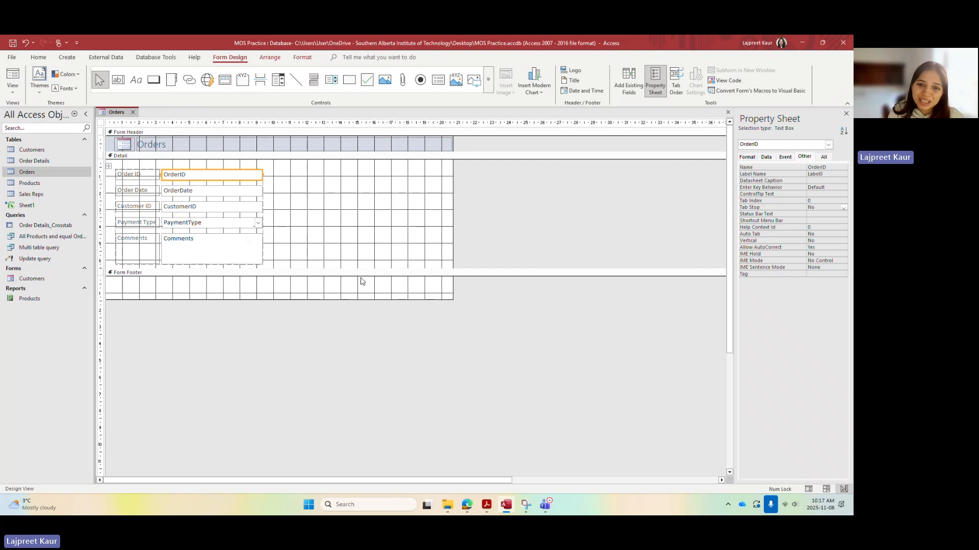
Narrow the Orders title label in the form header to about 4 cm wide
drag(451, 143, 240, 144)
click(435, 146)
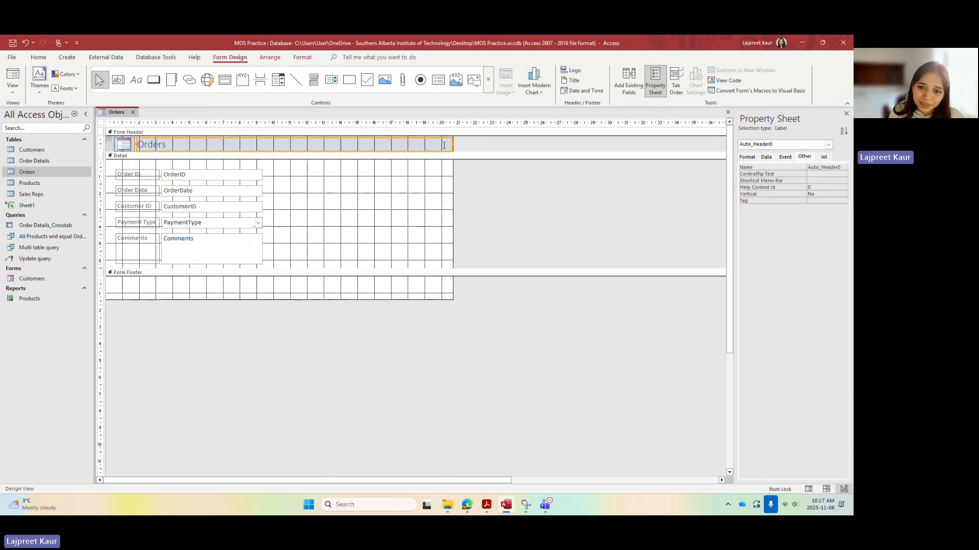
click(452, 145)
drag(452, 144, 200, 145)
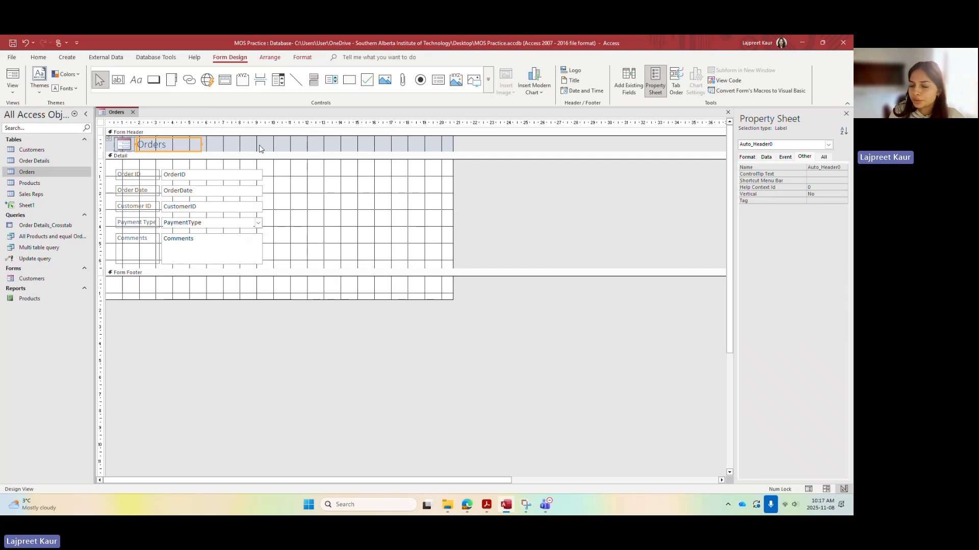
click(306, 147)
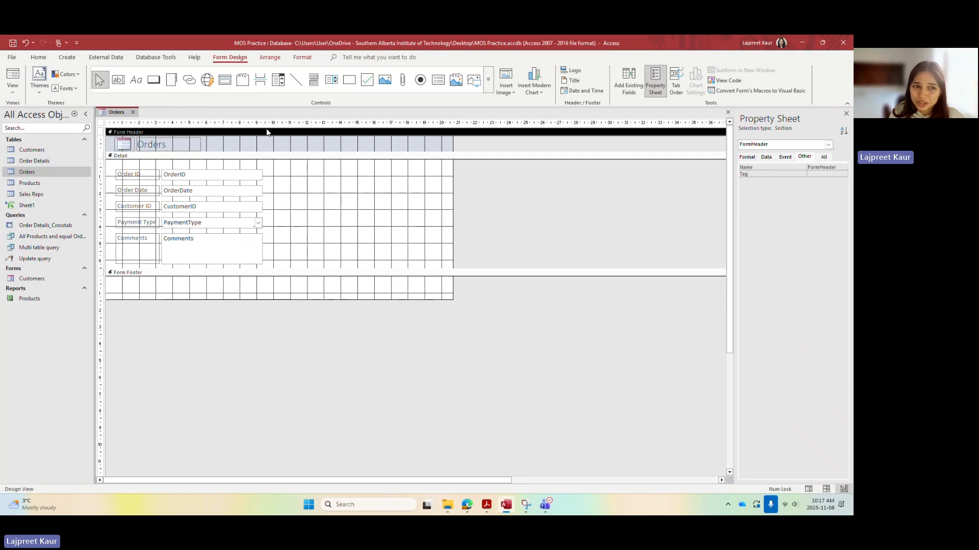
Add a text box to the free area of the form header and set its Control Source to =Time()
click(118, 79)
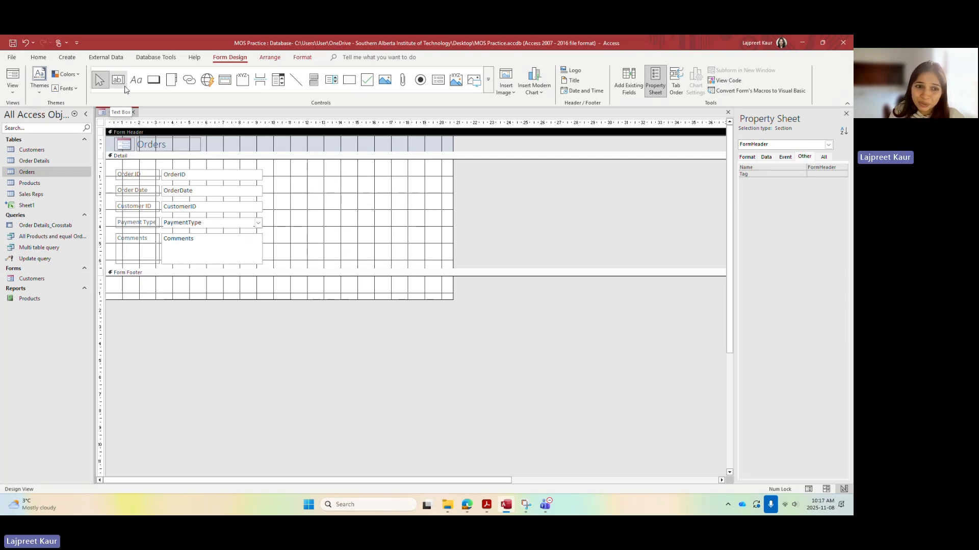
click(338, 139)
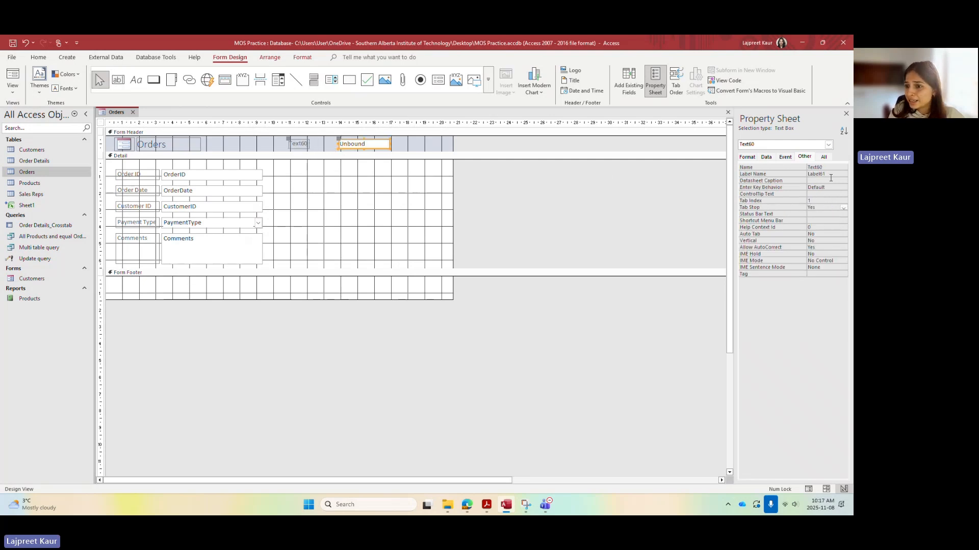
click(766, 157)
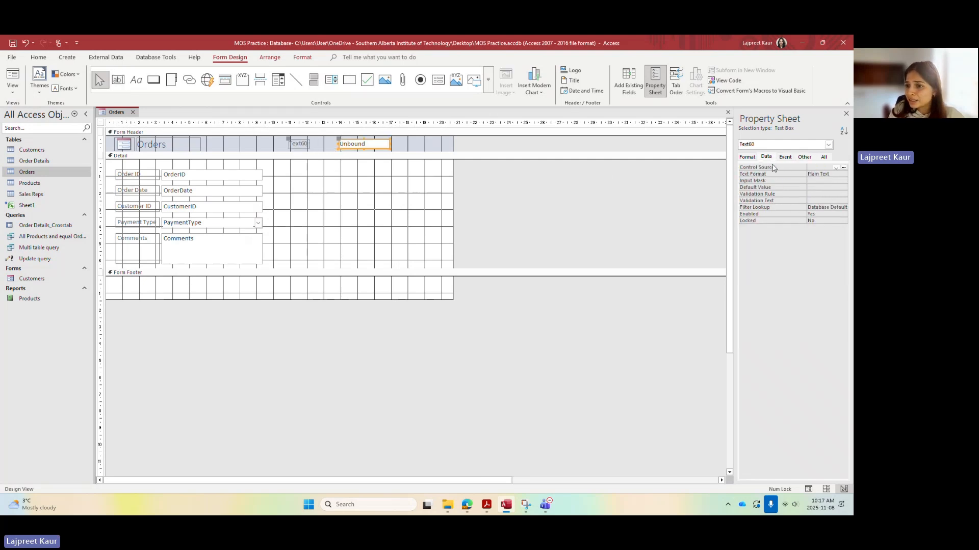
click(843, 167)
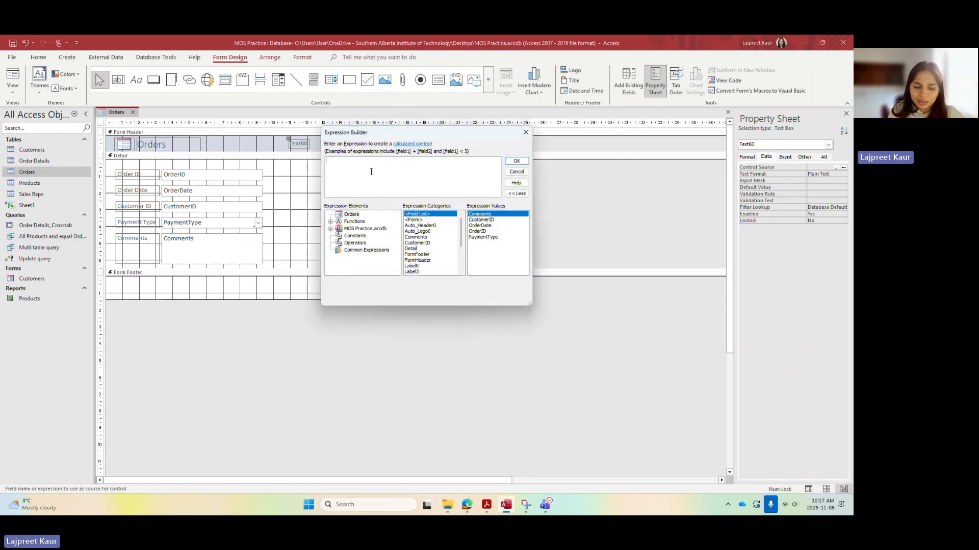
text(=tim)
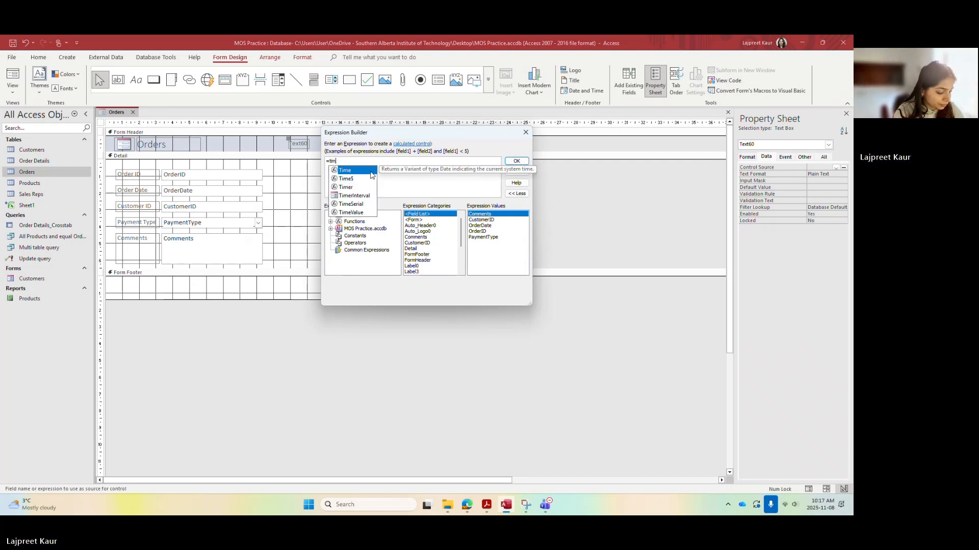
text(())
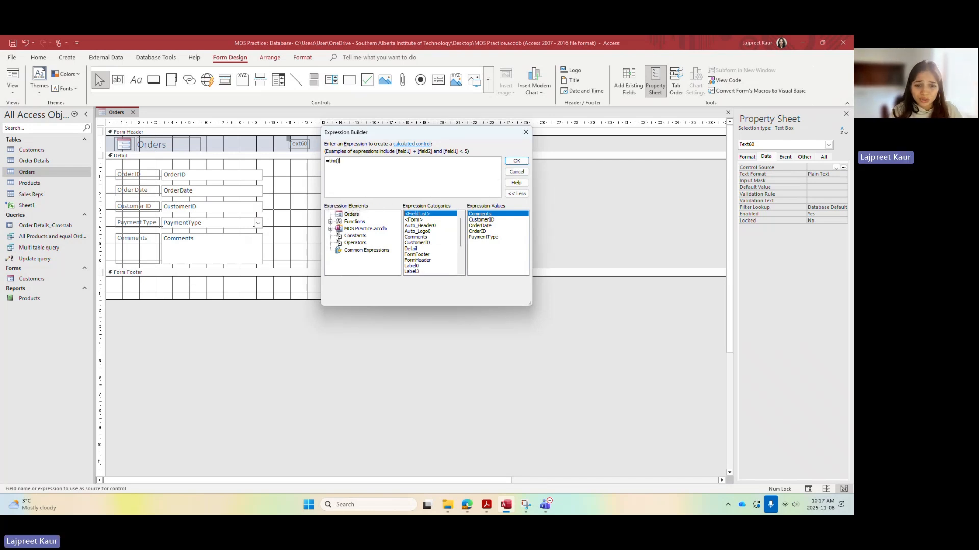
click(336, 161)
text(e)
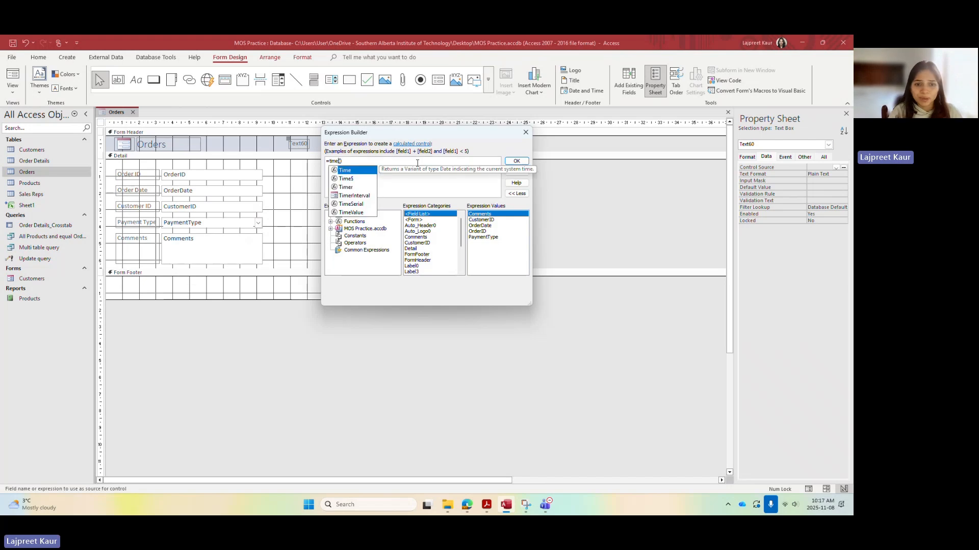
double_click(352, 171)
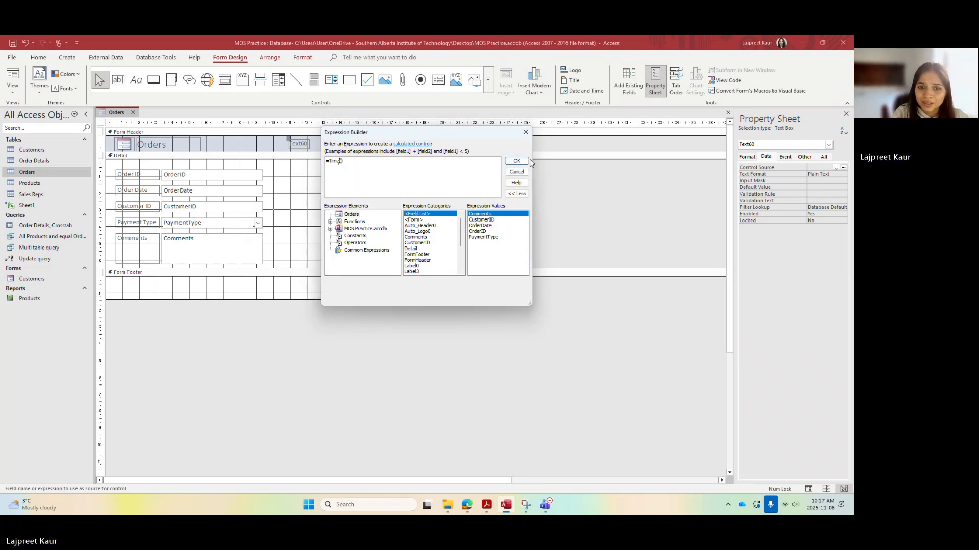
click(527, 161)
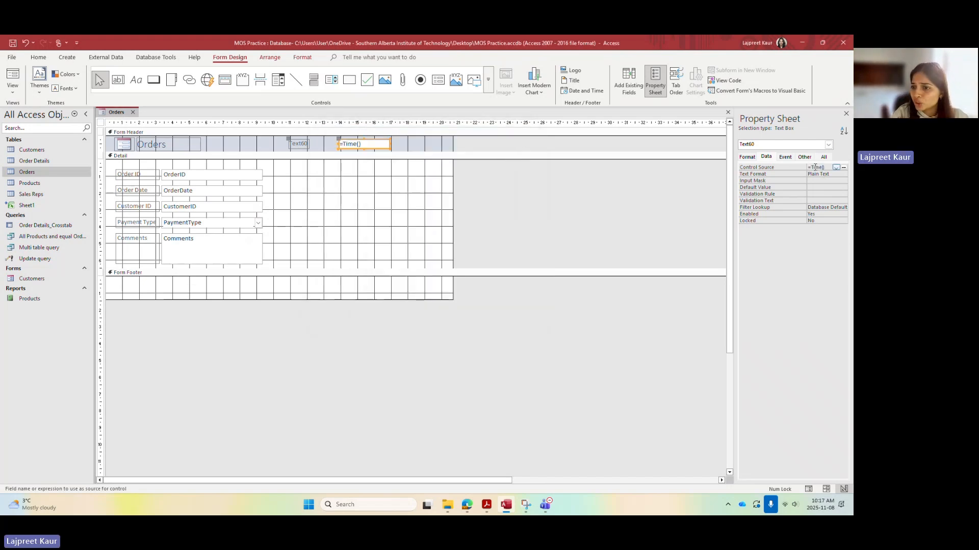
Examine the time text box's Format, Data and Other properties, including the Text Format choices, for a way to format the time
click(747, 157)
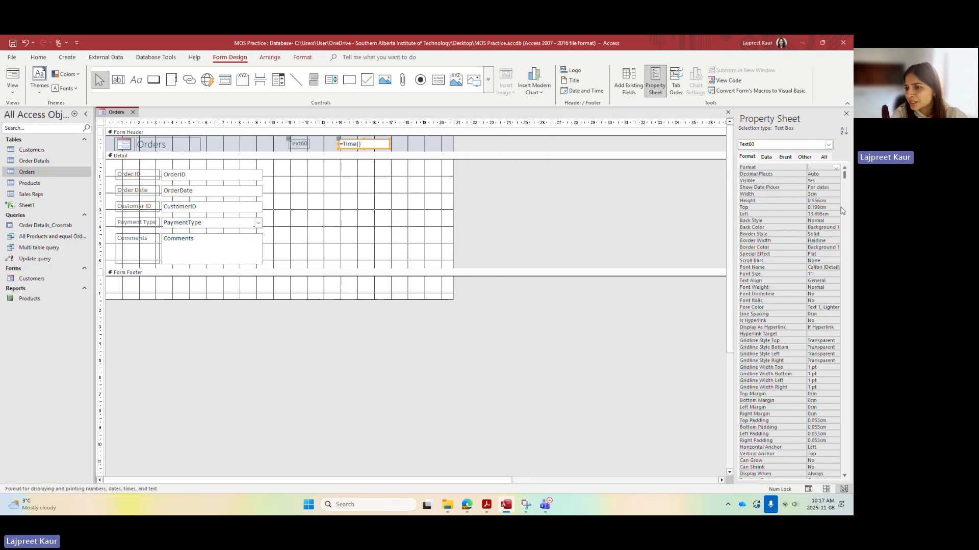
click(766, 157)
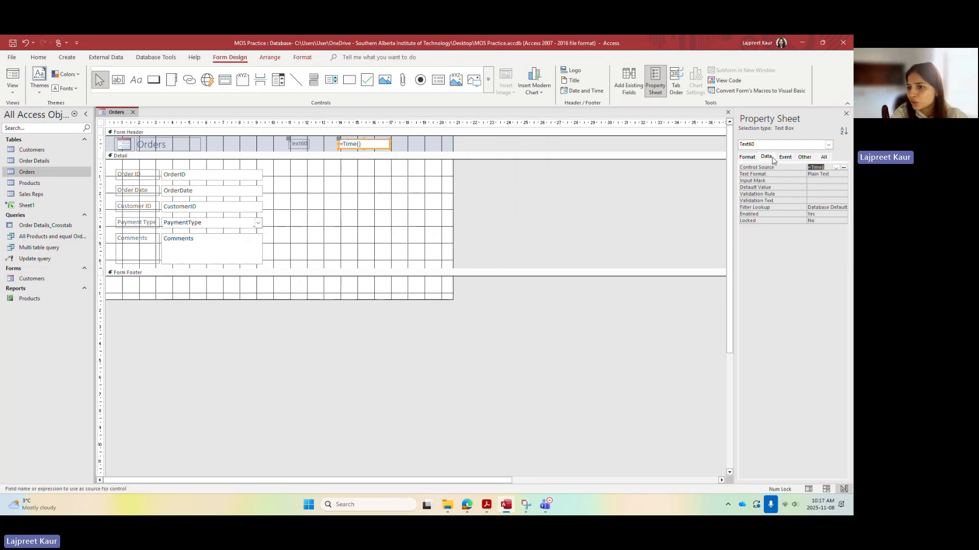
click(824, 174)
click(843, 174)
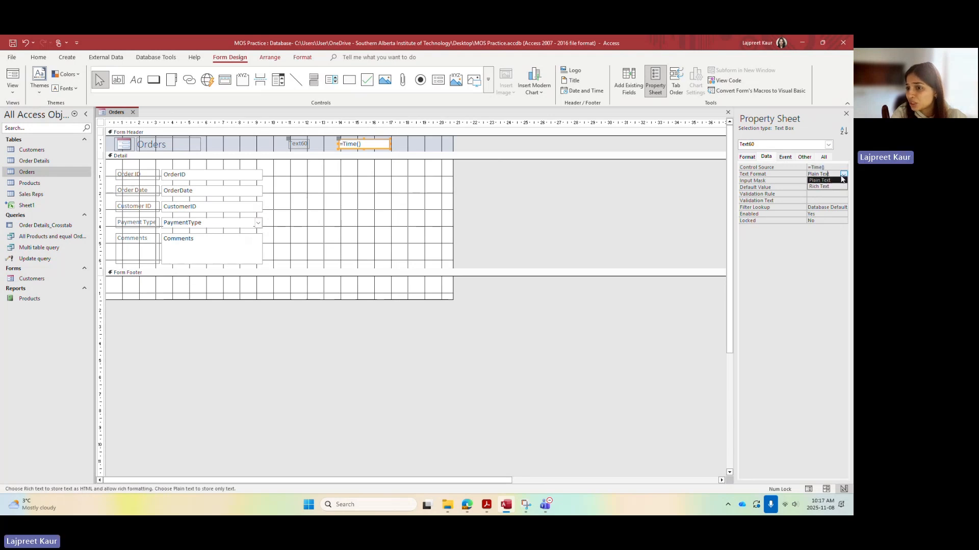
click(842, 178)
click(804, 157)
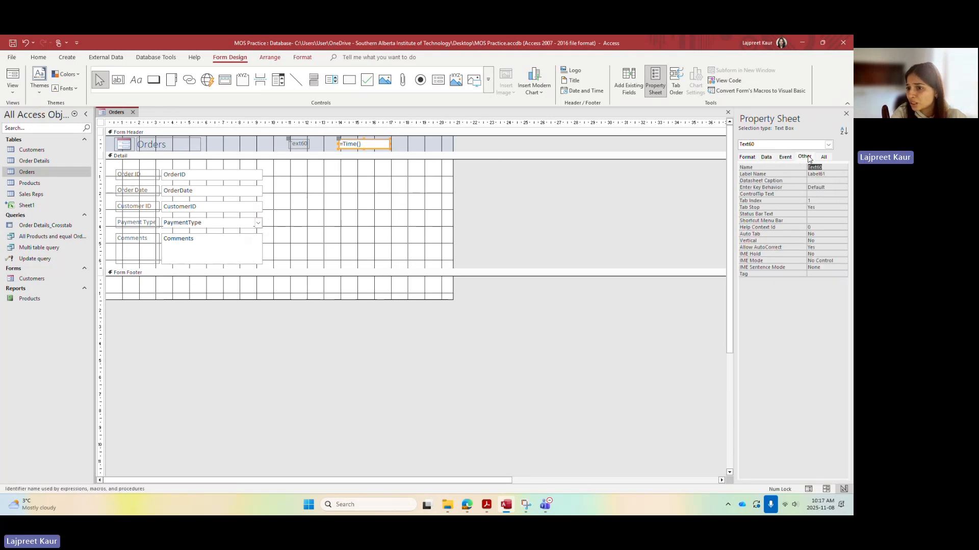
click(747, 158)
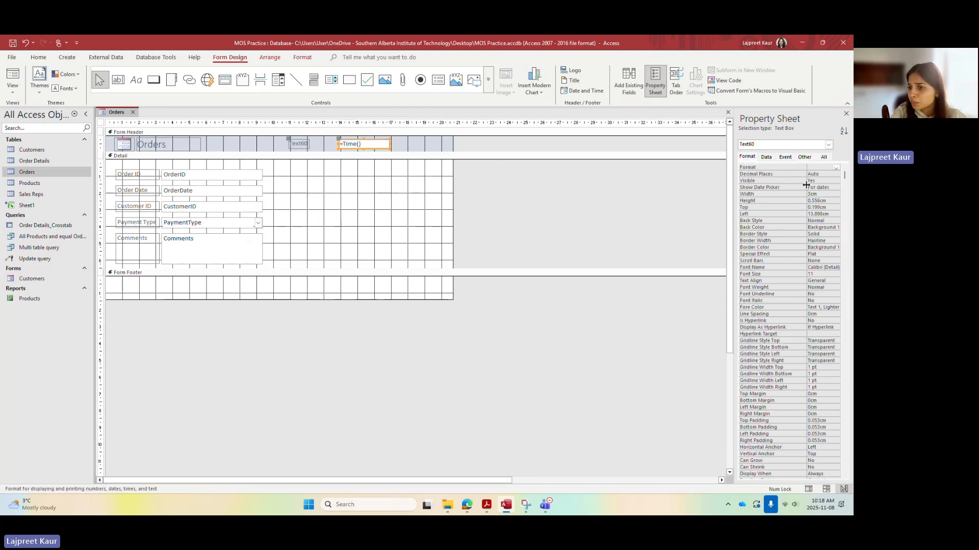
View the Orders form in Form View and examine the AM/PM part of the header time
right_click(127, 116)
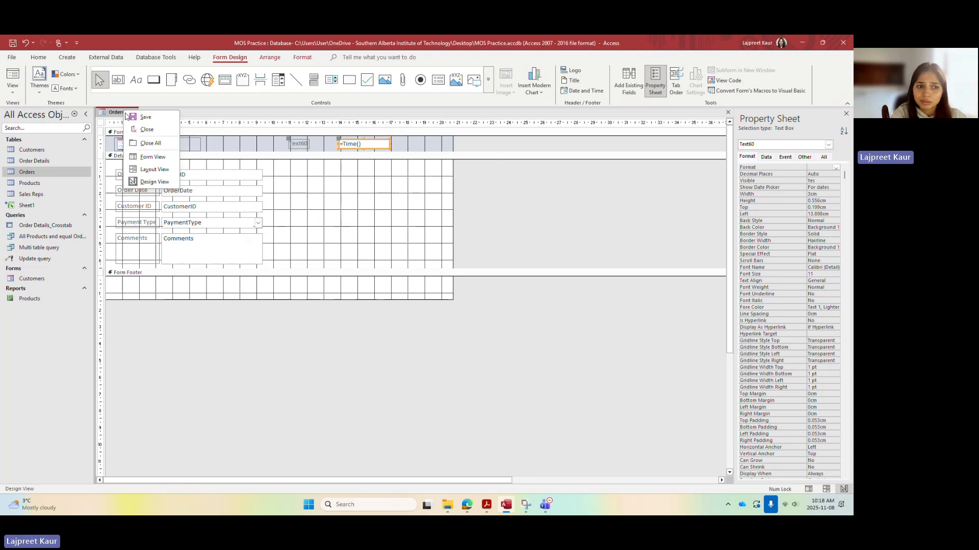
click(155, 166)
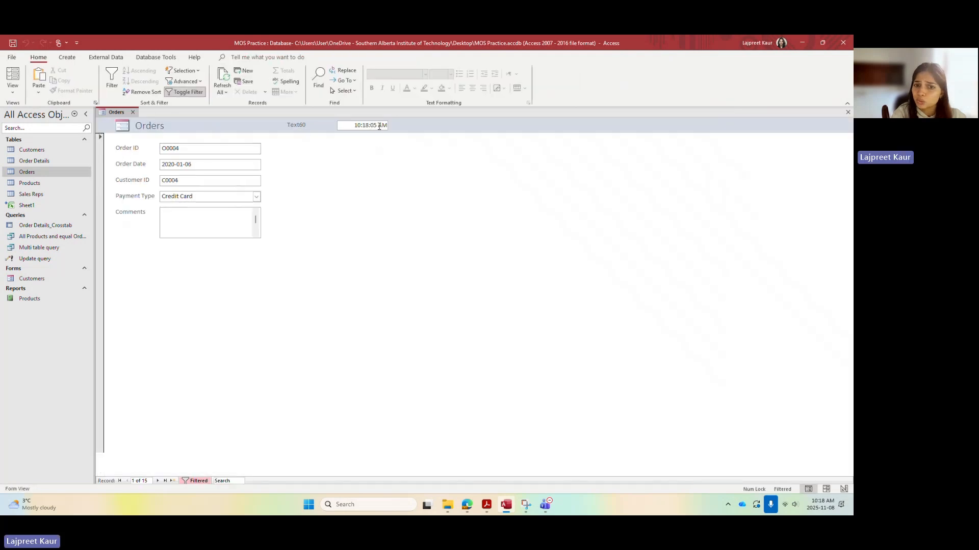
double_click(380, 126)
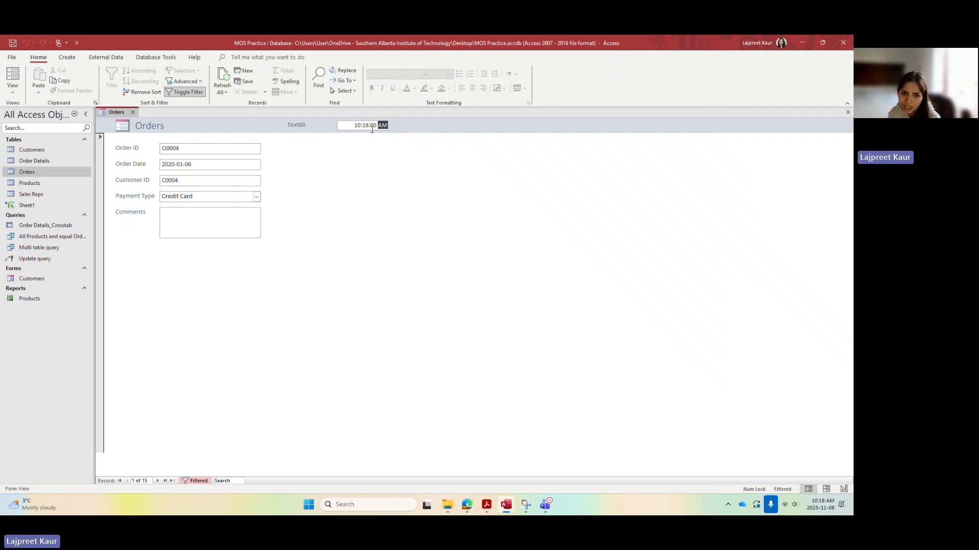
click(378, 124)
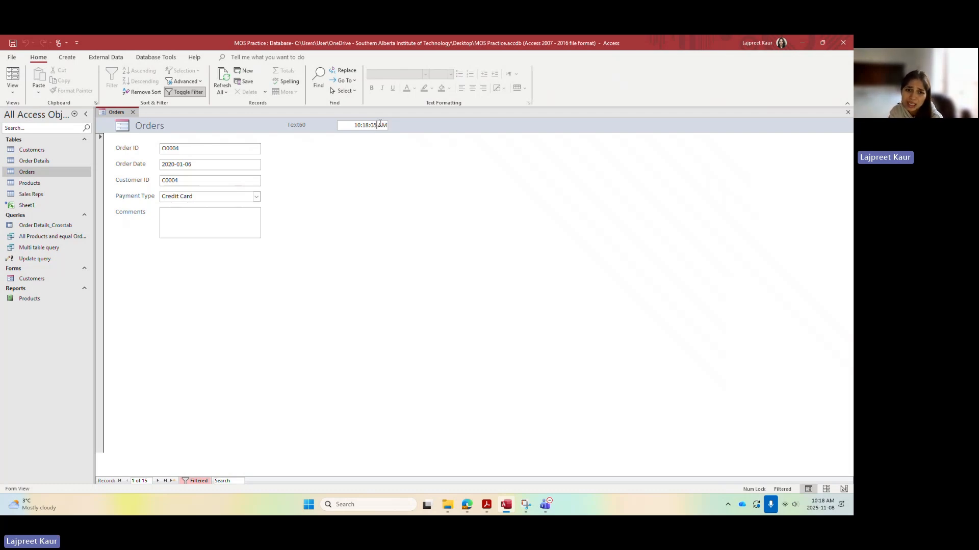
drag(379, 125, 386, 124)
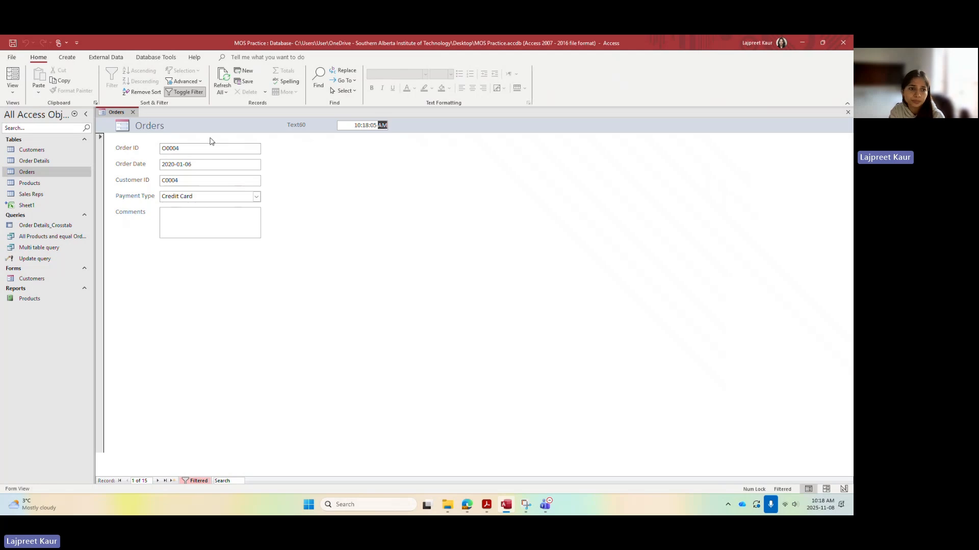
Return the Orders form to Design View and delete the time text box with its label from the header
right_click(117, 112)
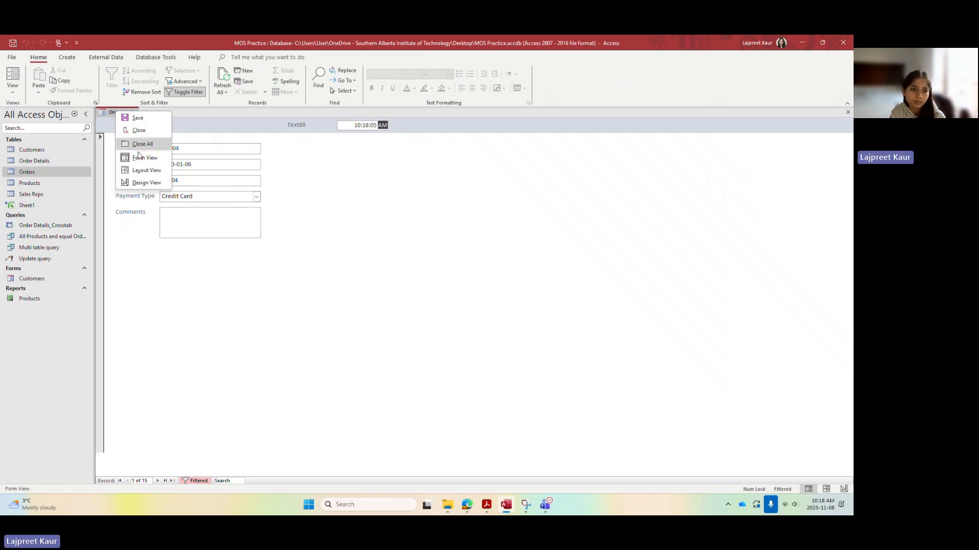
click(146, 183)
key(Delete)
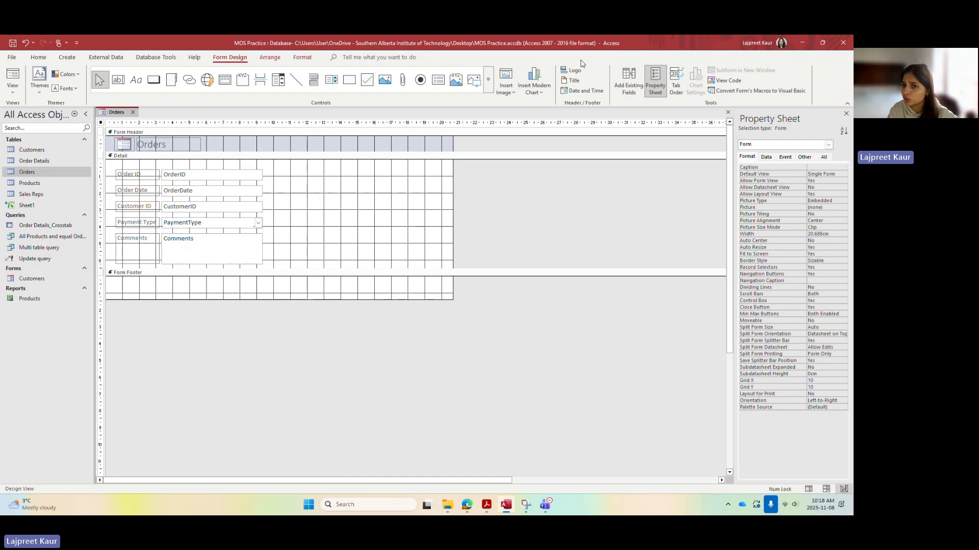
Insert only the time into the form header, without the date, using the hours-and-minutes format without AM/PM
click(582, 96)
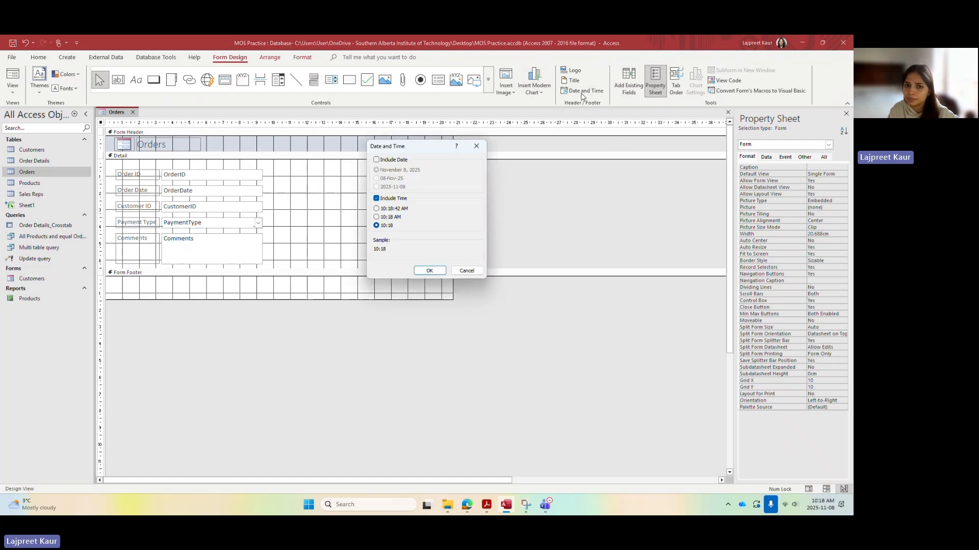
click(376, 159)
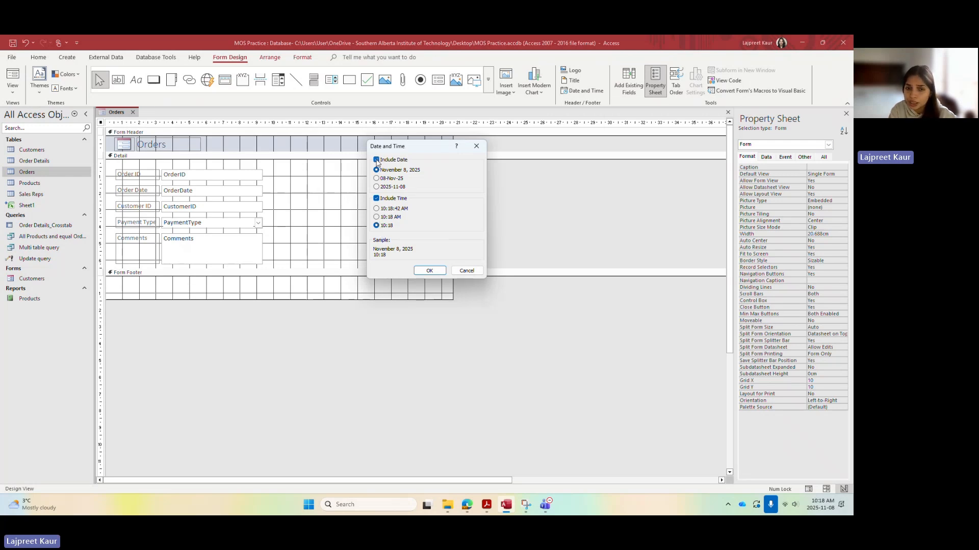
click(377, 160)
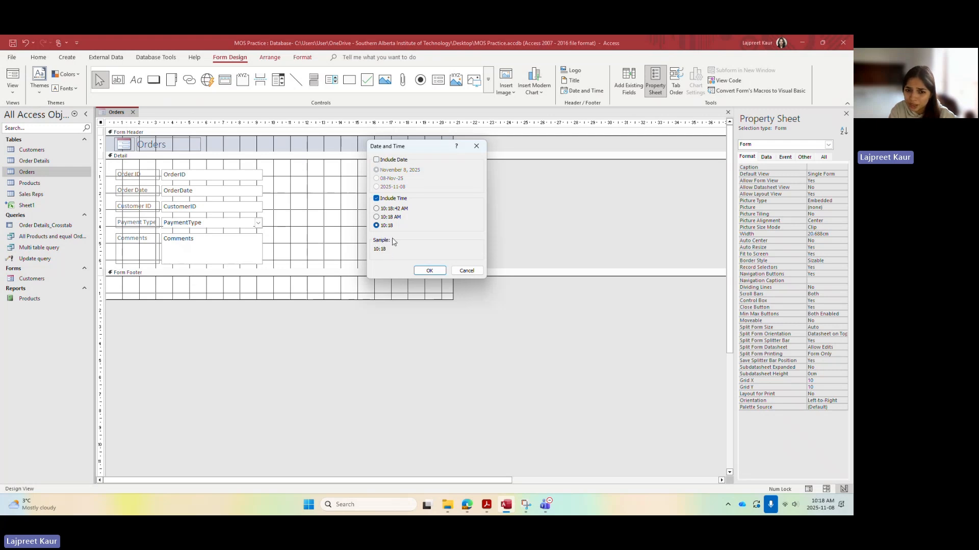
click(377, 217)
click(378, 226)
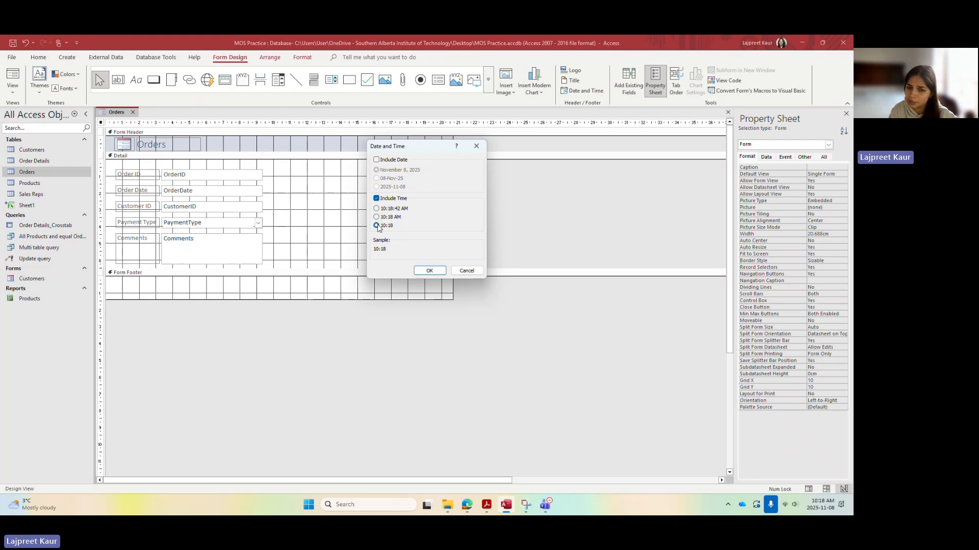
click(419, 271)
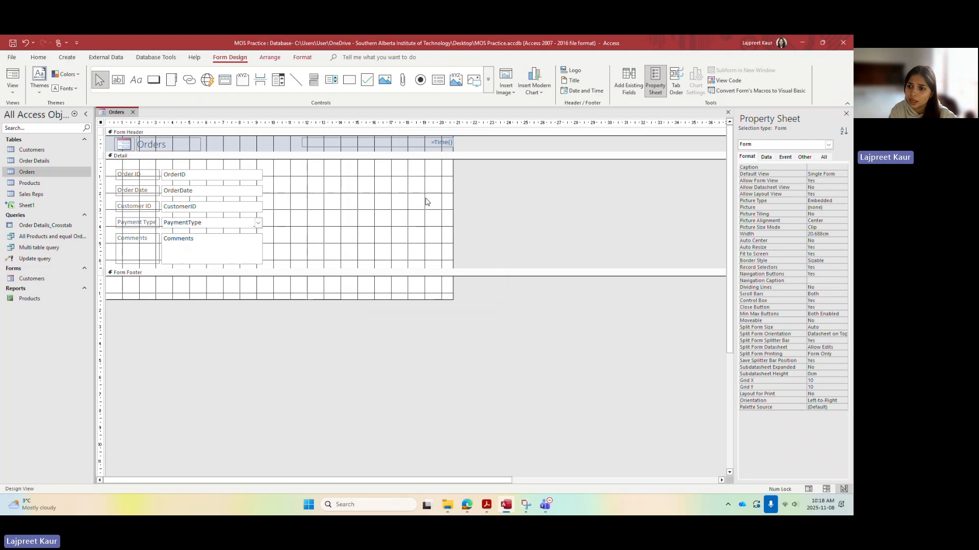
Examine the Format property choices of the header's time text box and view the Orders form in Form View
click(419, 145)
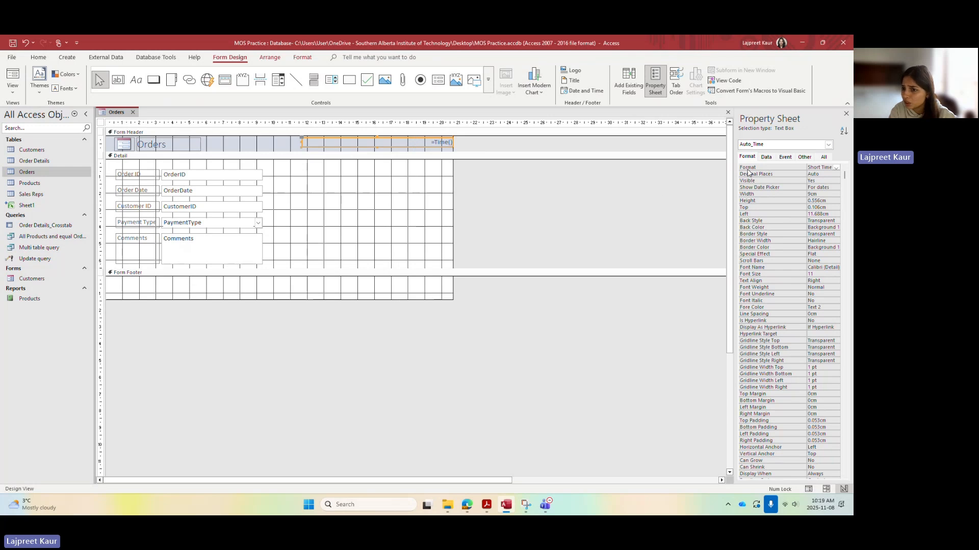
click(836, 168)
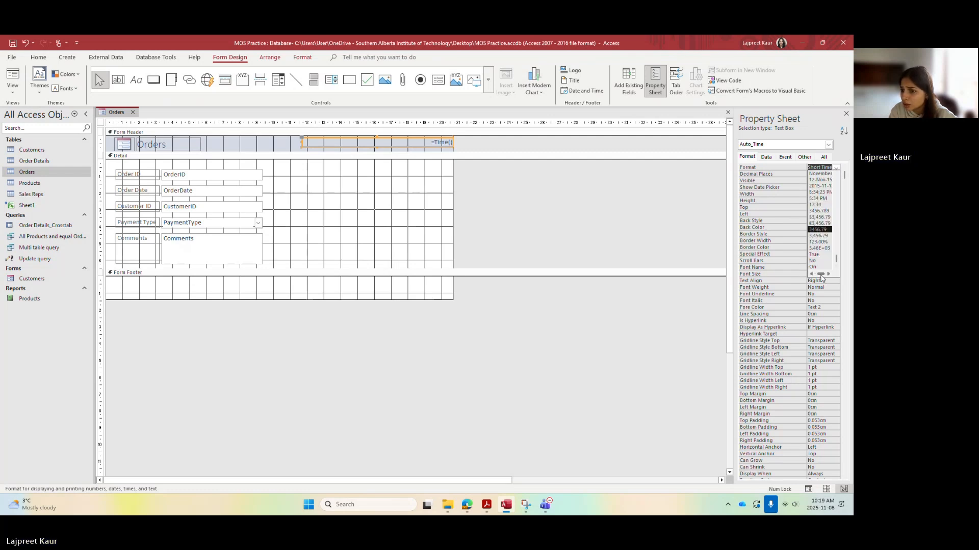
click(656, 218)
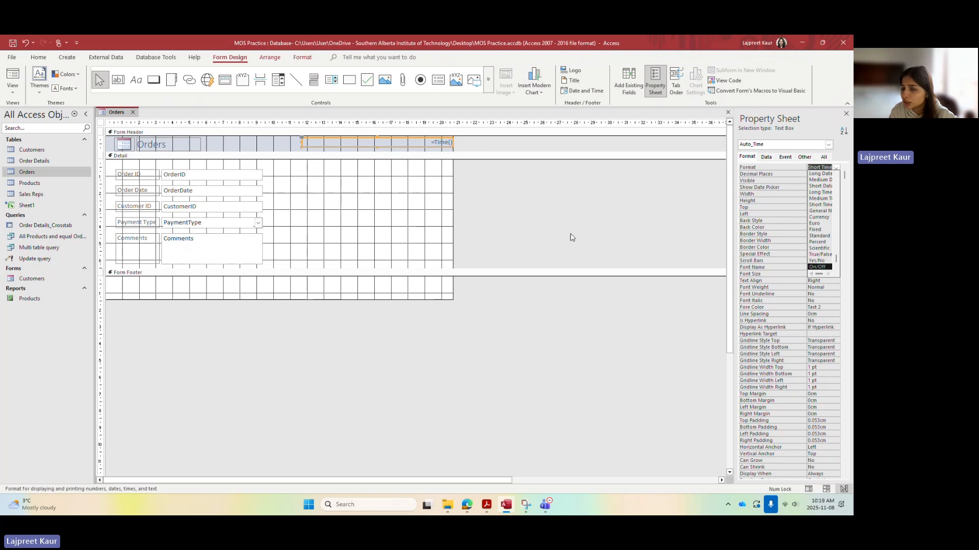
click(570, 234)
right_click(113, 115)
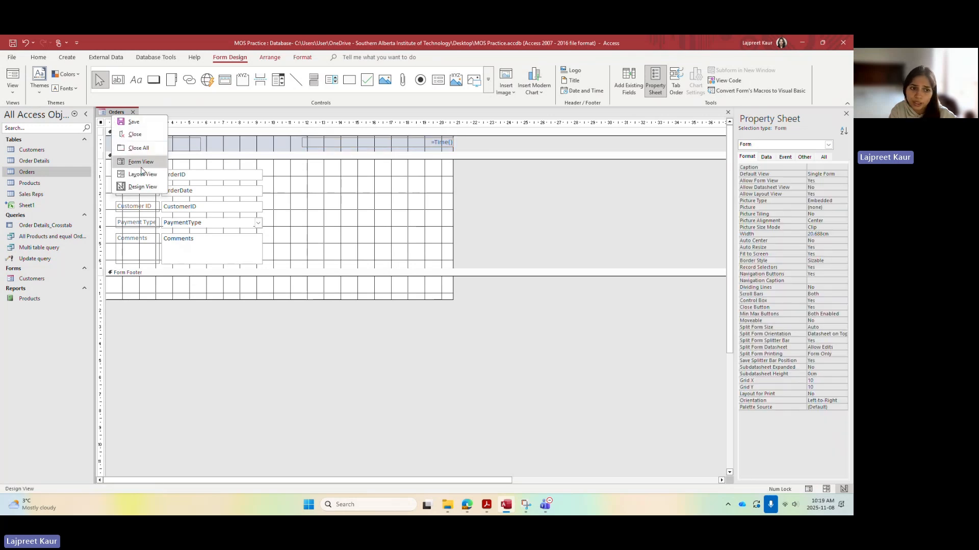
click(140, 162)
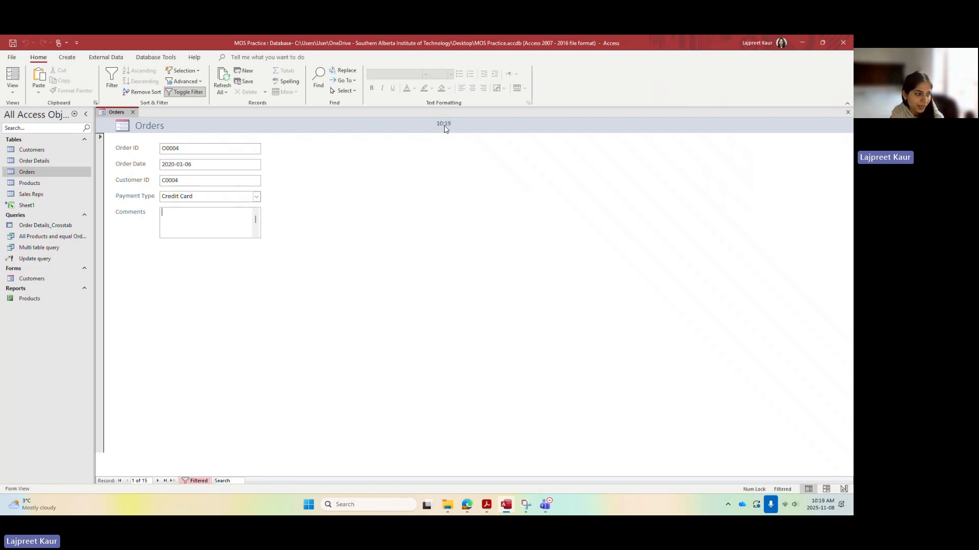
Change the Orders form's header title to "Final Orders" in Layout View
right_click(125, 113)
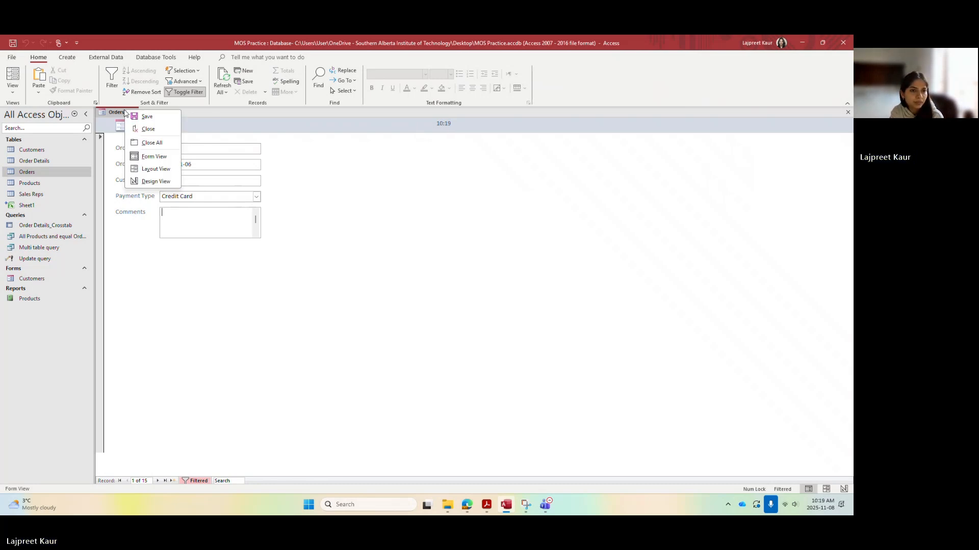
click(156, 170)
click(163, 127)
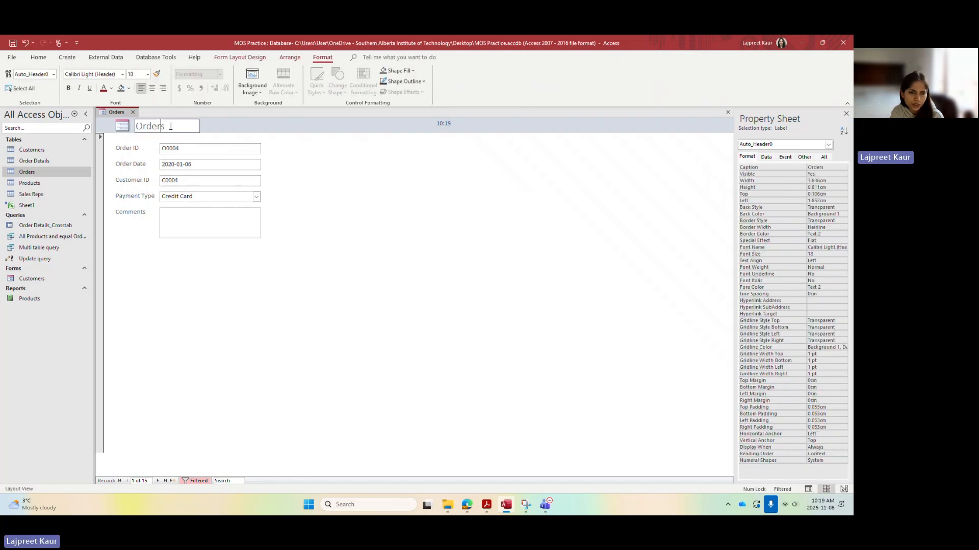
drag(176, 127, 131, 127)
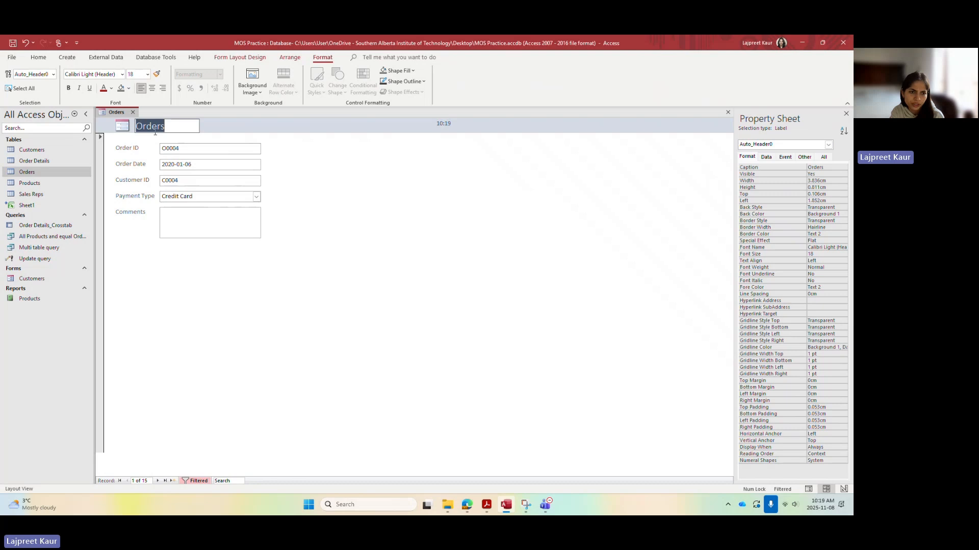
click(176, 126)
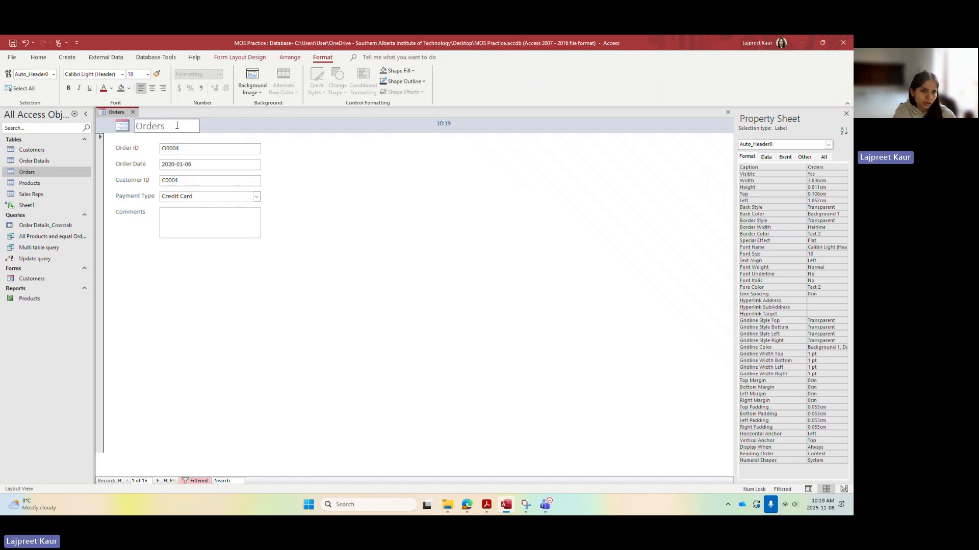
click(137, 126)
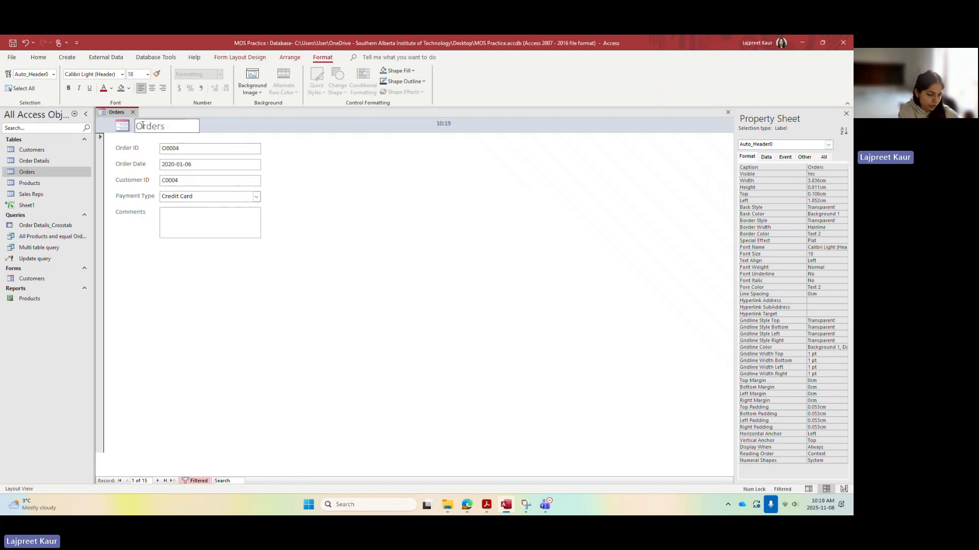
text(Final)
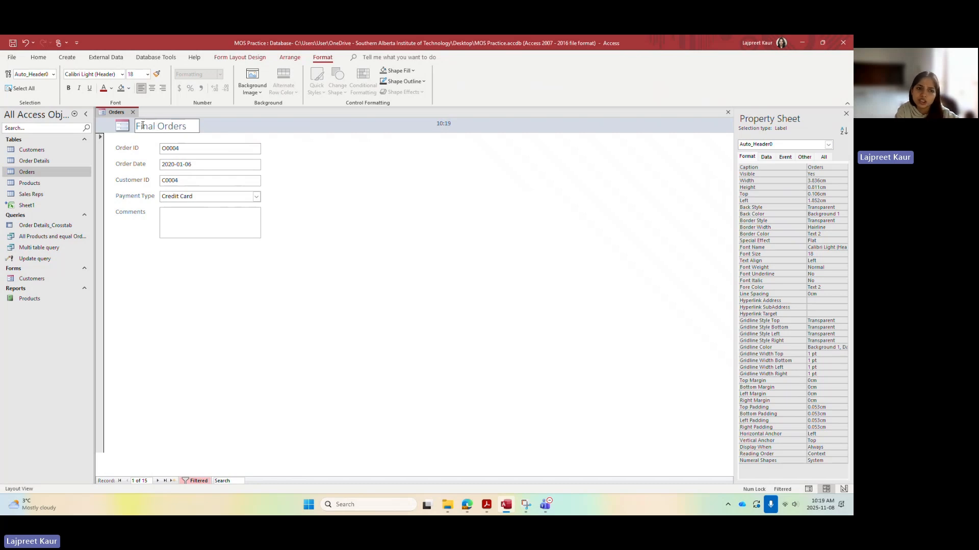
click(185, 148)
click(177, 129)
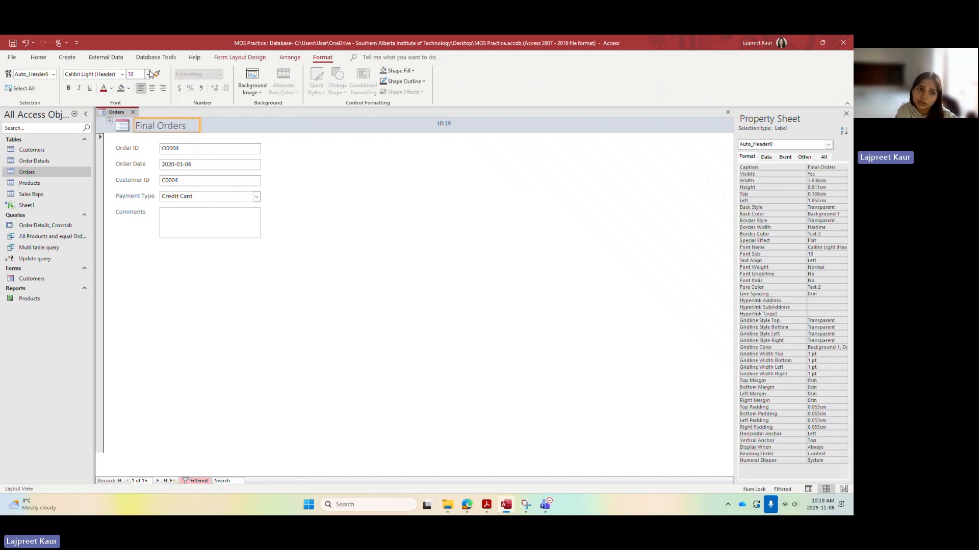
click(218, 130)
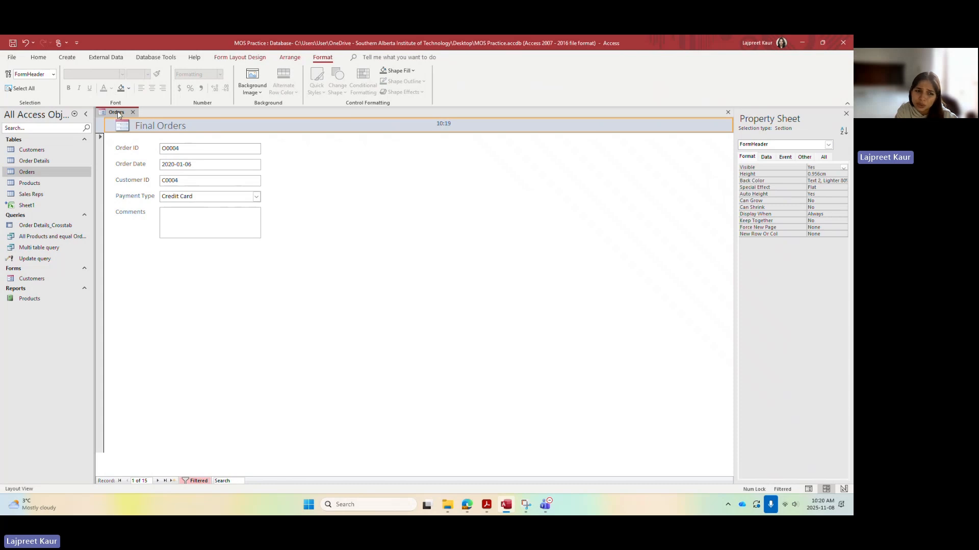
Examine the header title label and the FormFooter section's properties in Design View, and check the form in Form View
right_click(118, 114)
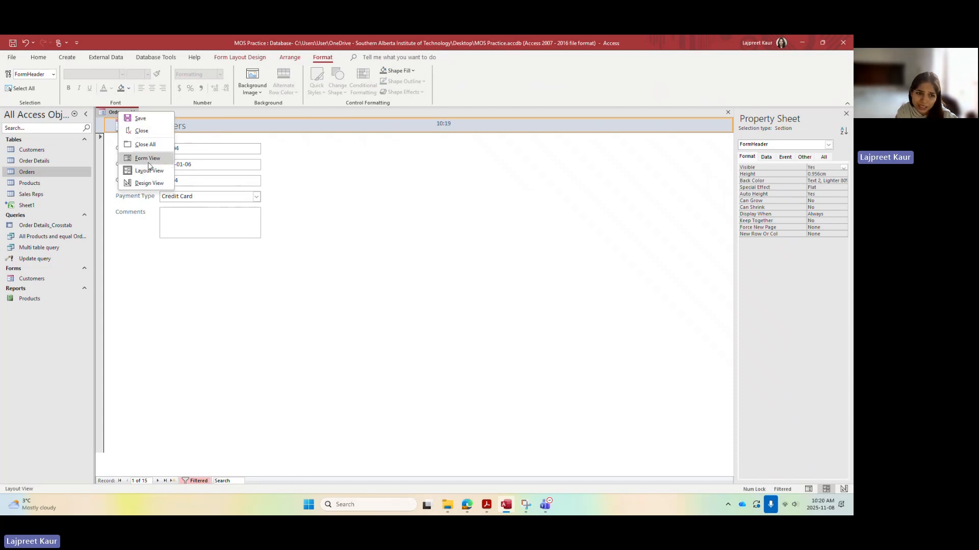
click(150, 183)
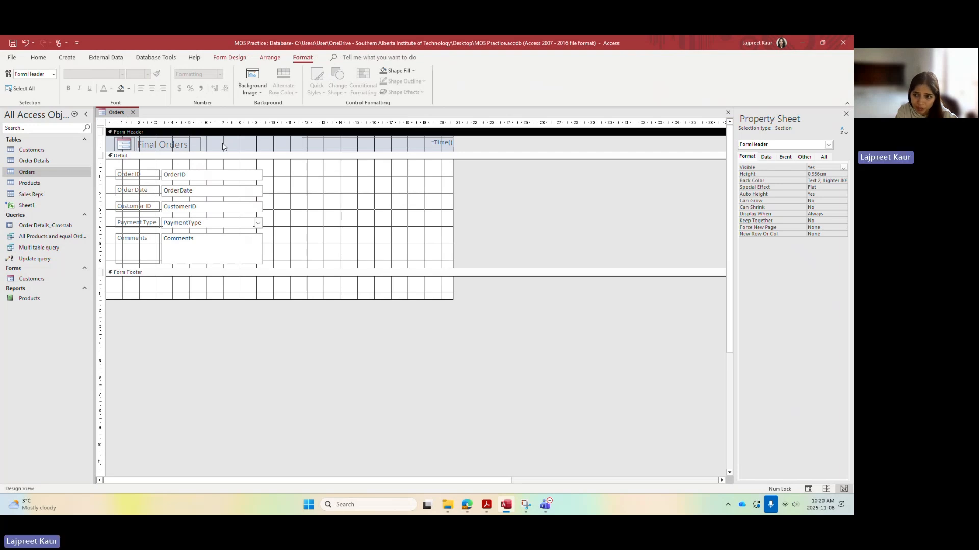
click(162, 144)
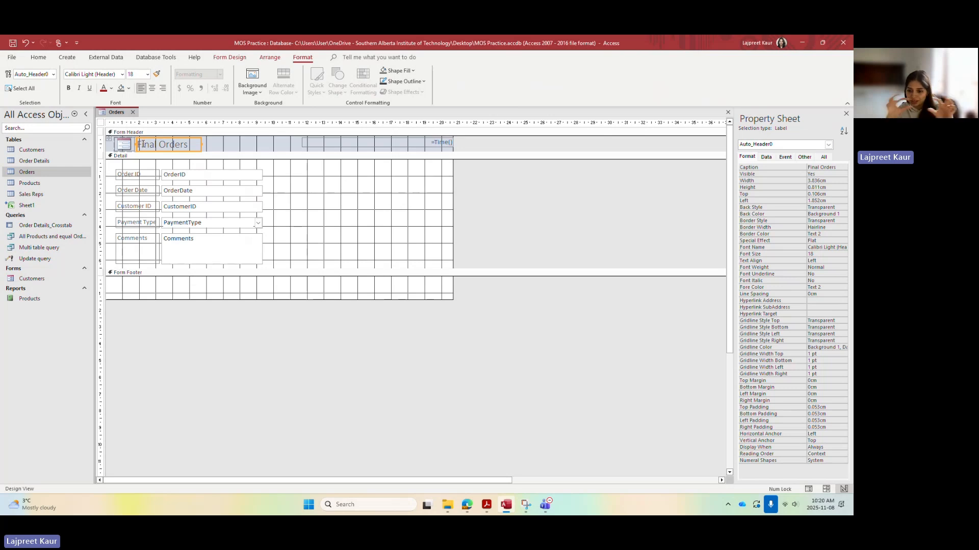
click(829, 145)
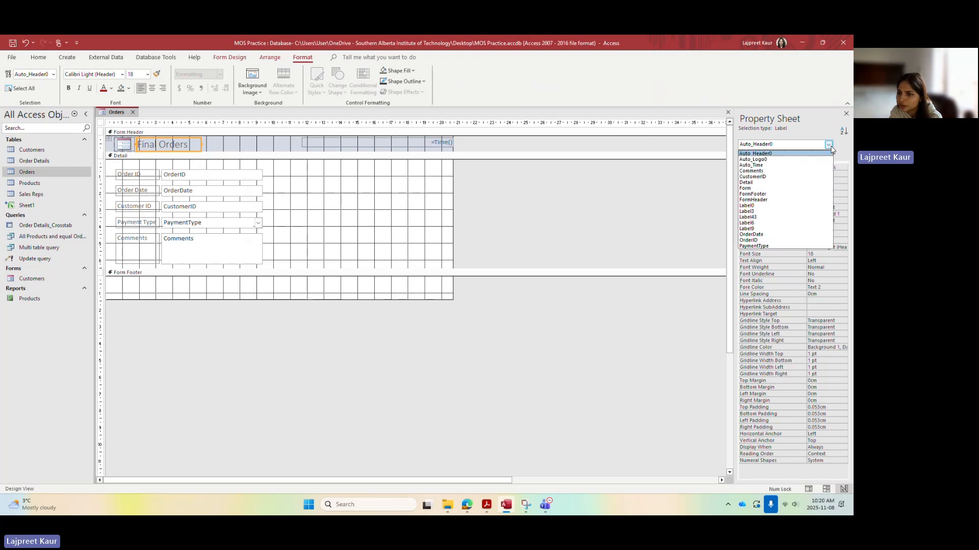
click(764, 195)
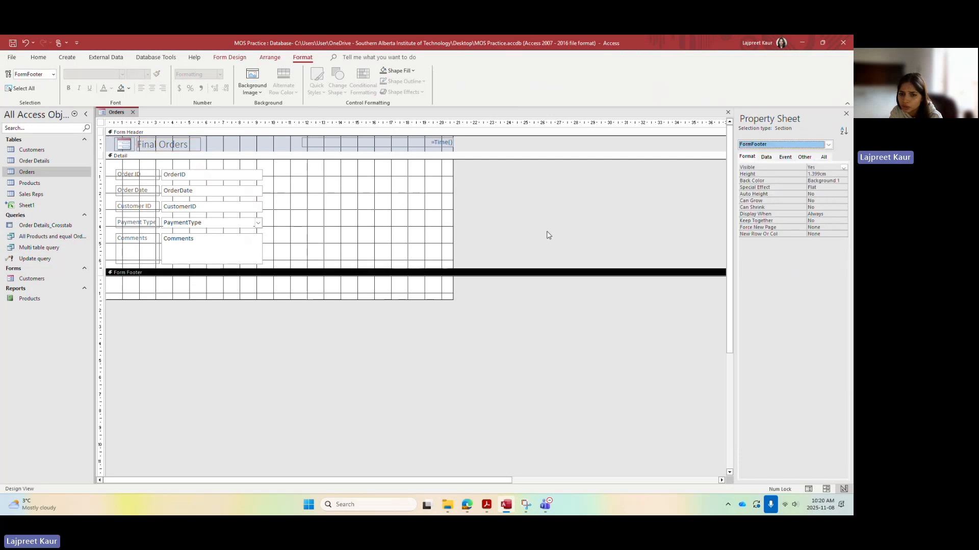
click(368, 285)
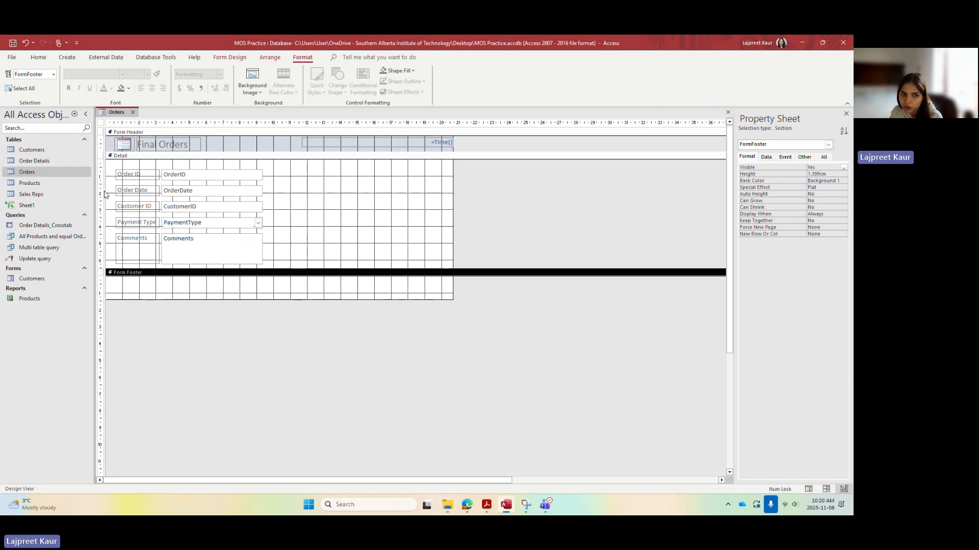
click(512, 201)
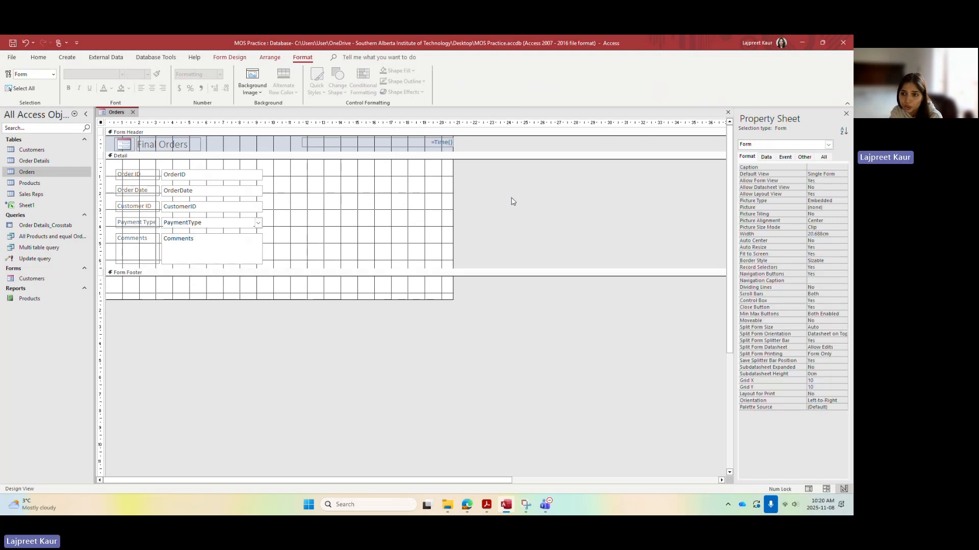
click(520, 200)
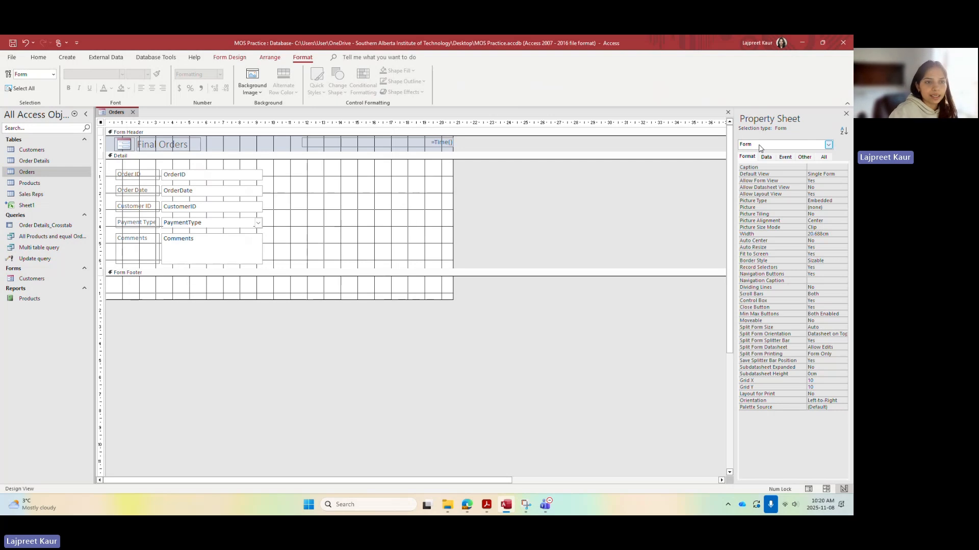
right_click(118, 113)
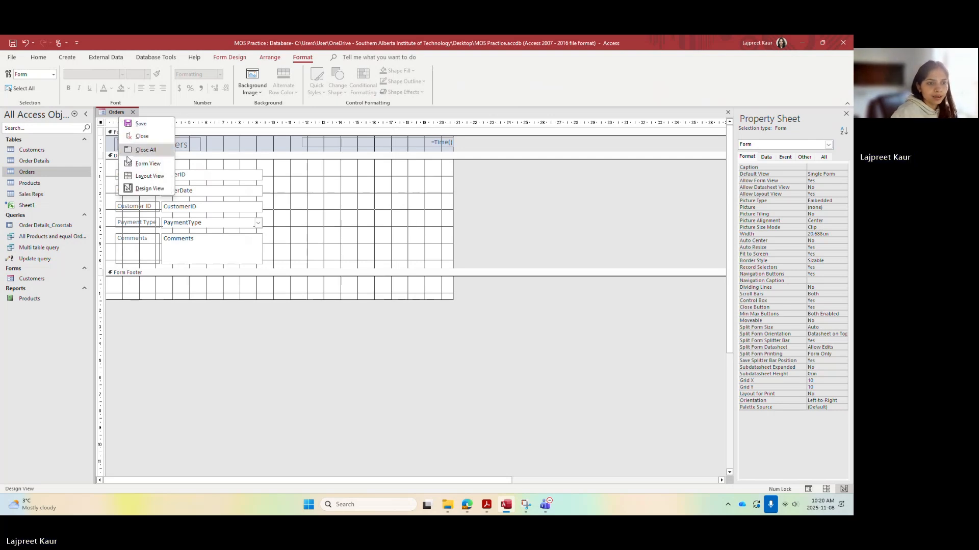
click(128, 163)
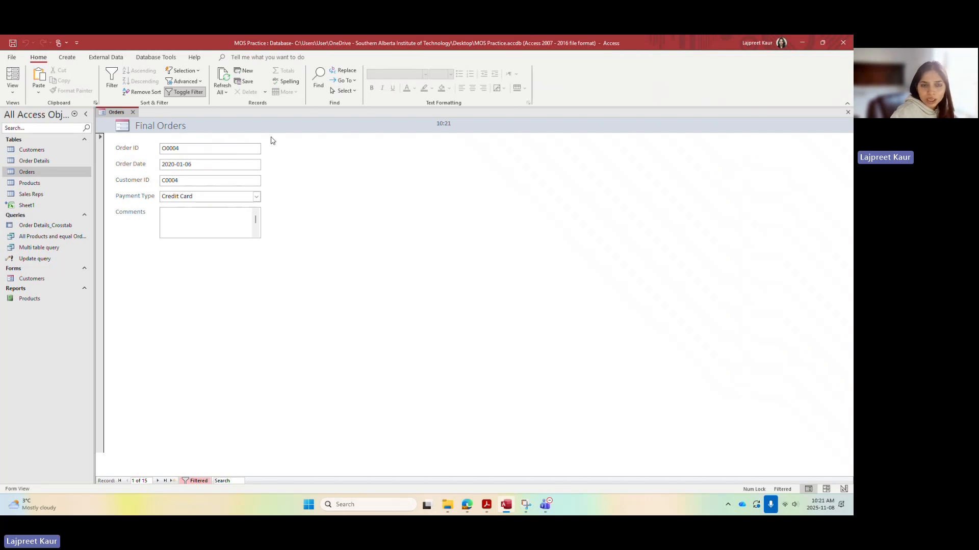
Switch the Orders form to Layout View and select its Detail section
right_click(113, 113)
click(141, 172)
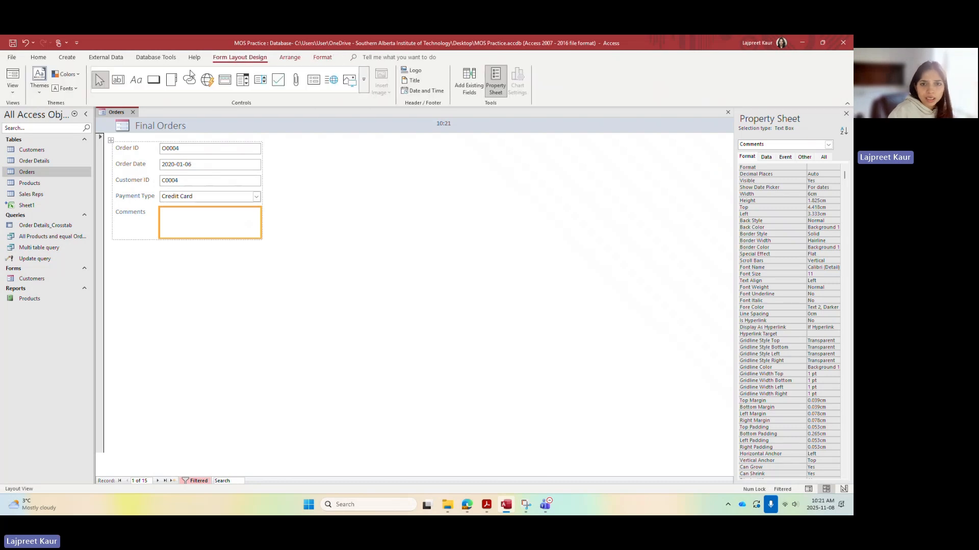
click(328, 207)
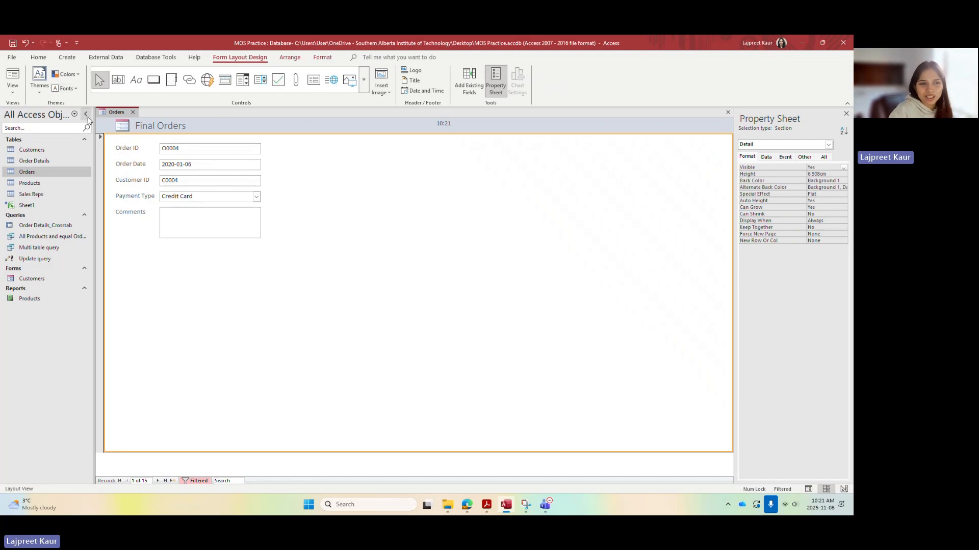
click(384, 85)
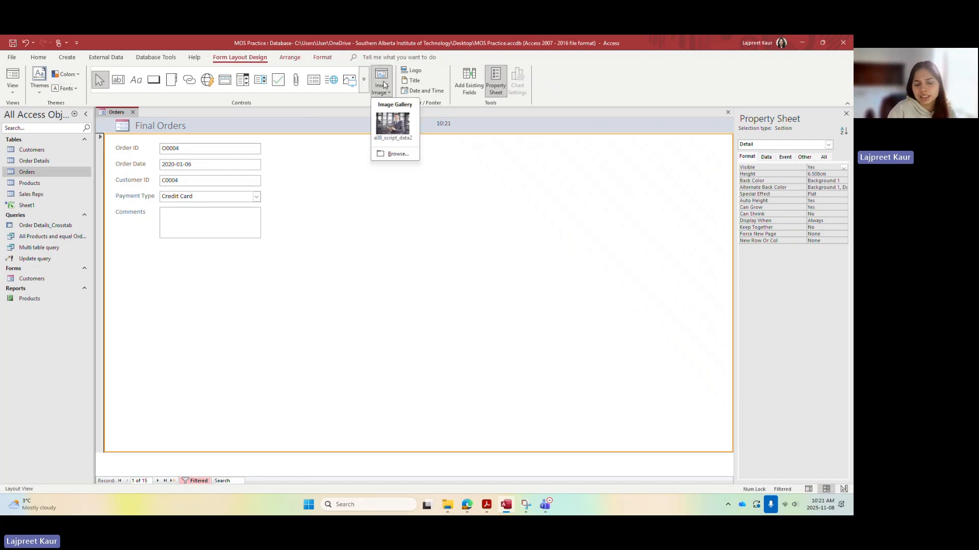
click(393, 120)
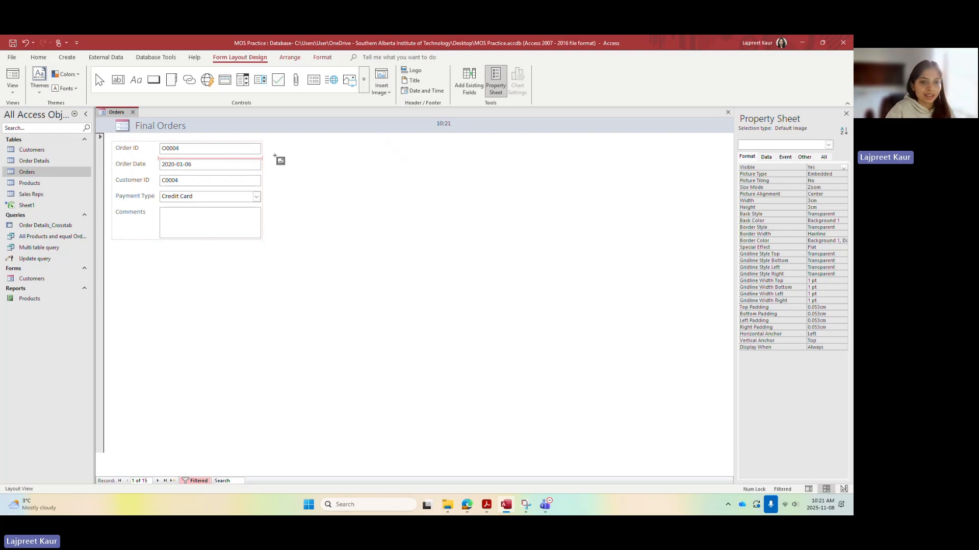
key(Escape)
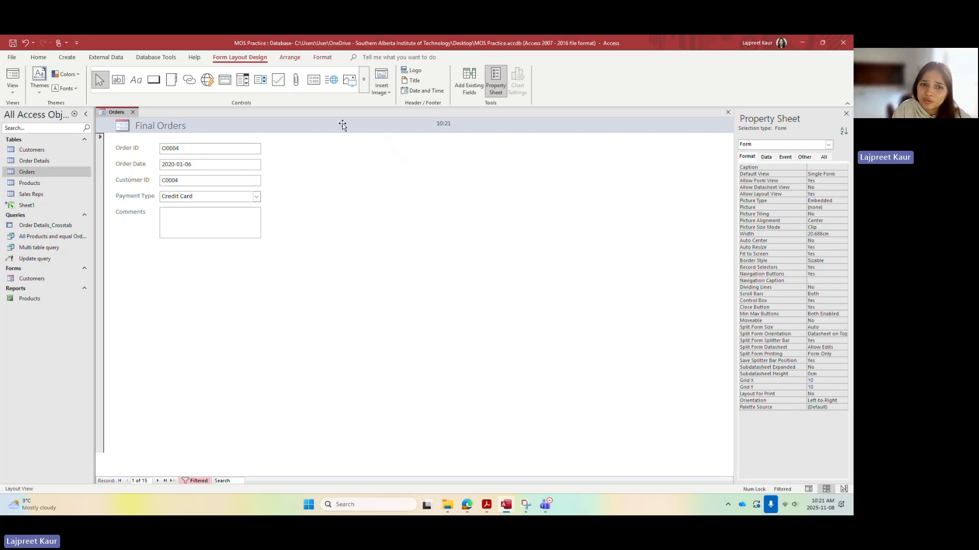
Apply the gallery image a08_script_data2 as the Orders form's background image
click(322, 58)
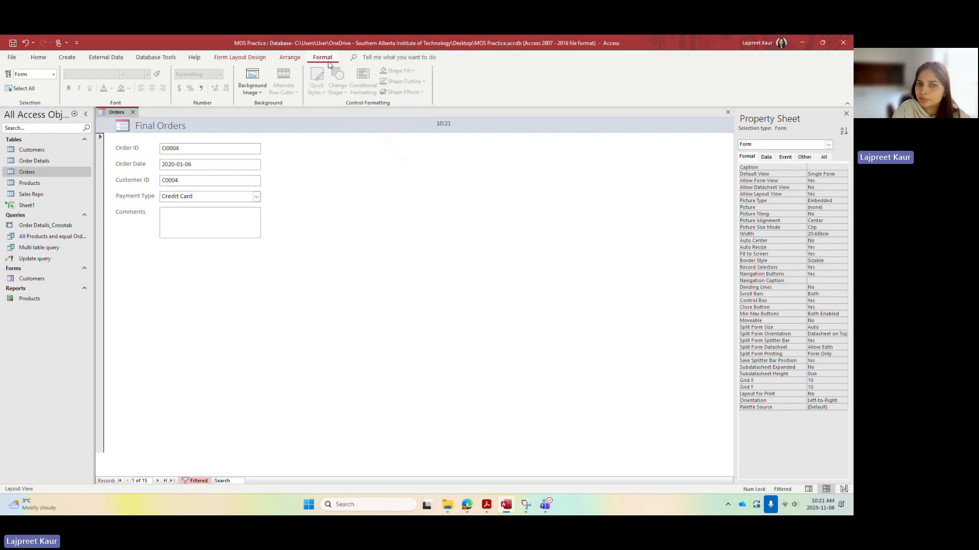
click(252, 82)
click(252, 119)
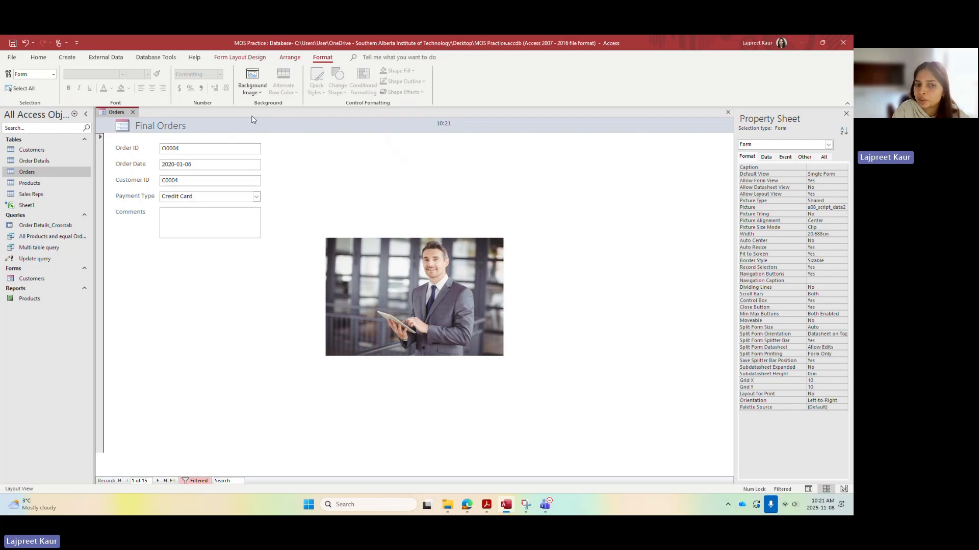
Select the Orders form's Detail section and switch the form to Design View, showing the arrangement commands
click(400, 265)
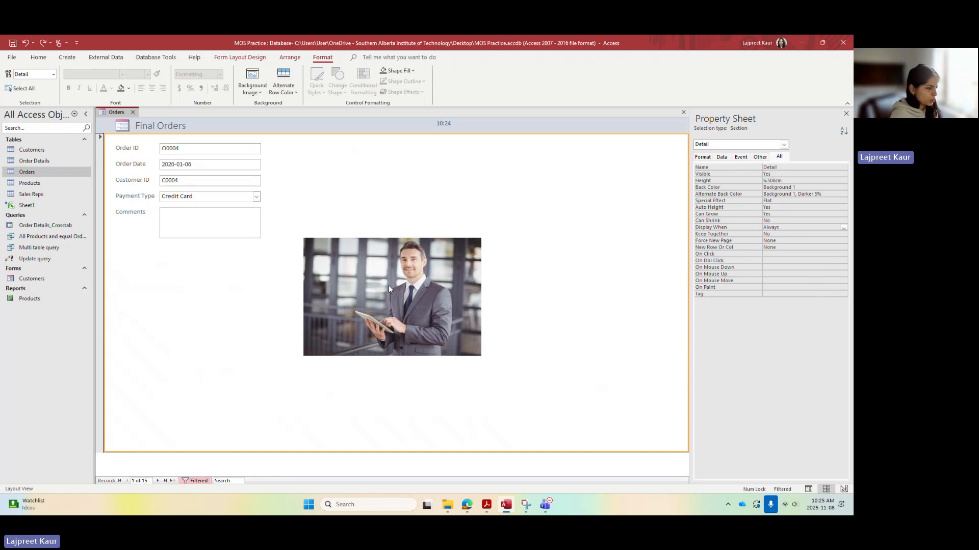
right_click(104, 113)
click(133, 182)
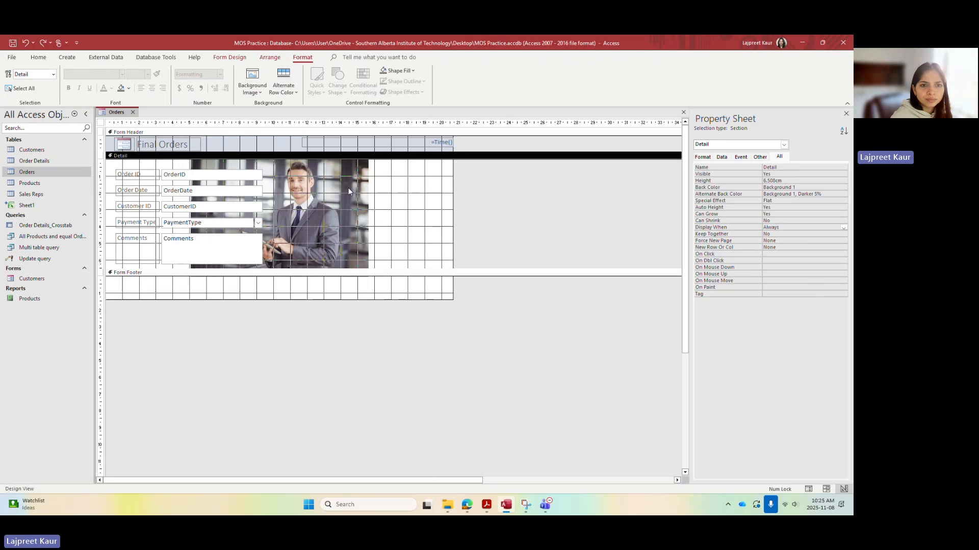
click(271, 57)
click(244, 59)
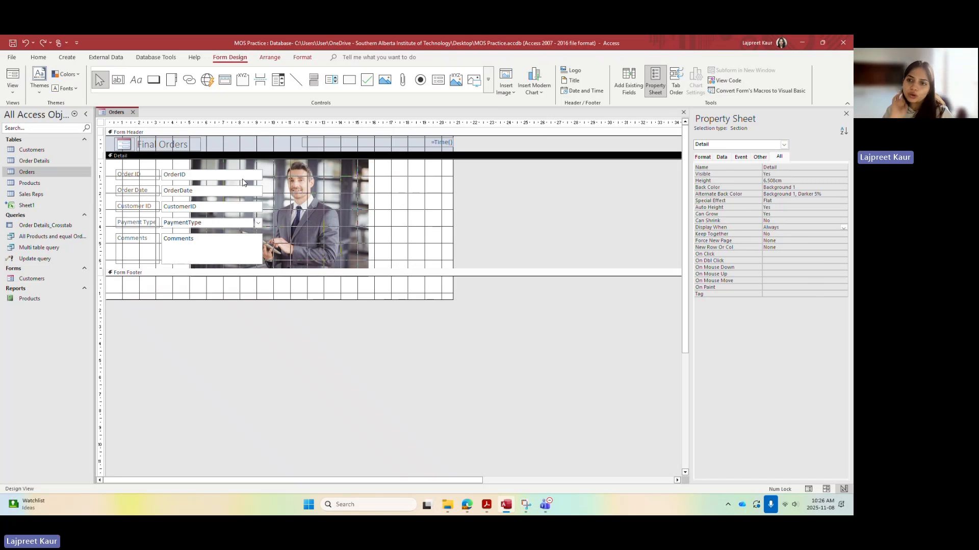
click(270, 58)
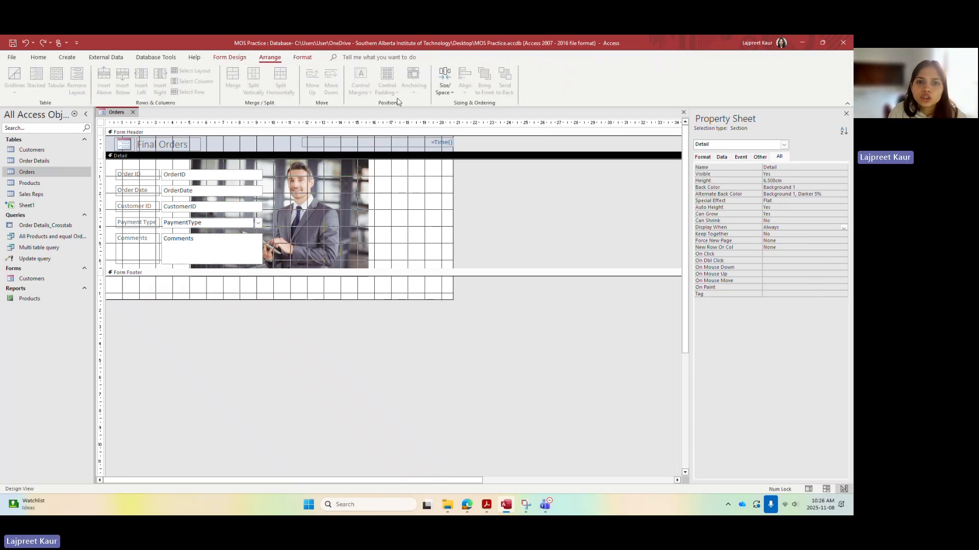
Try to set the control margins of all fields and labels in the Detail section's layout to Medium
click(222, 182)
click(133, 176)
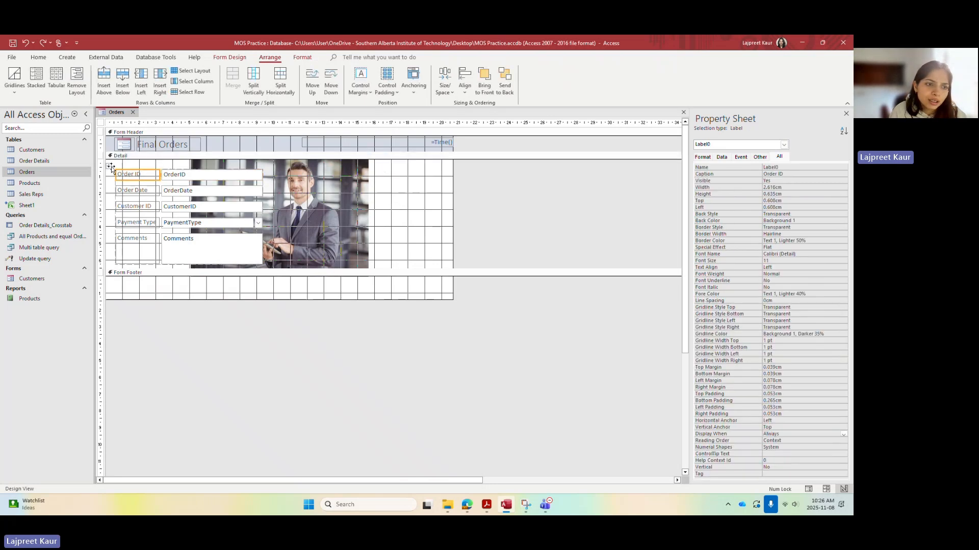
click(110, 168)
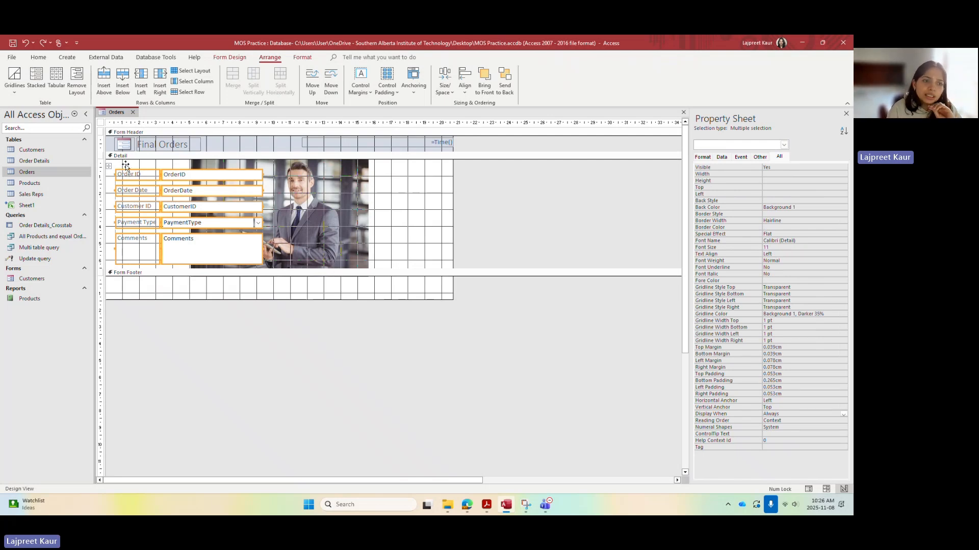
click(371, 92)
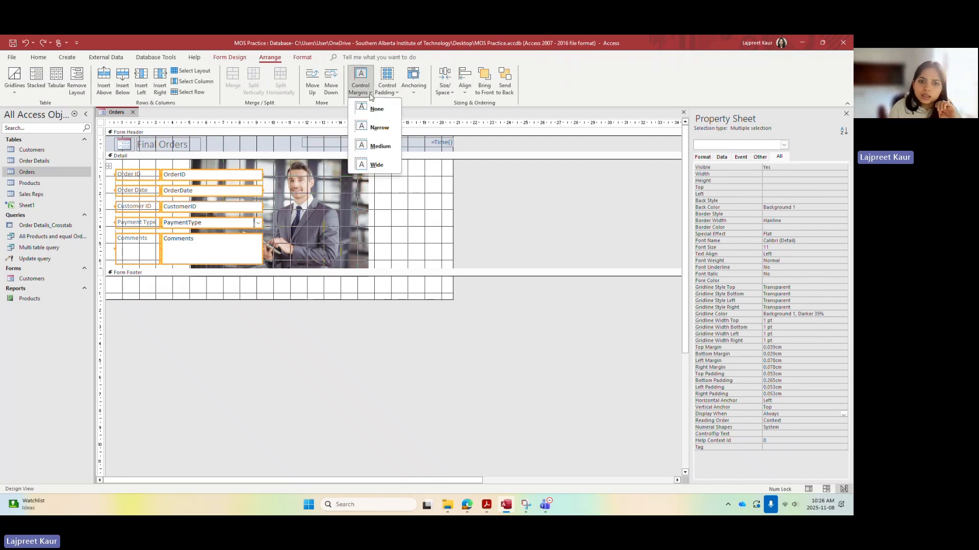
click(380, 148)
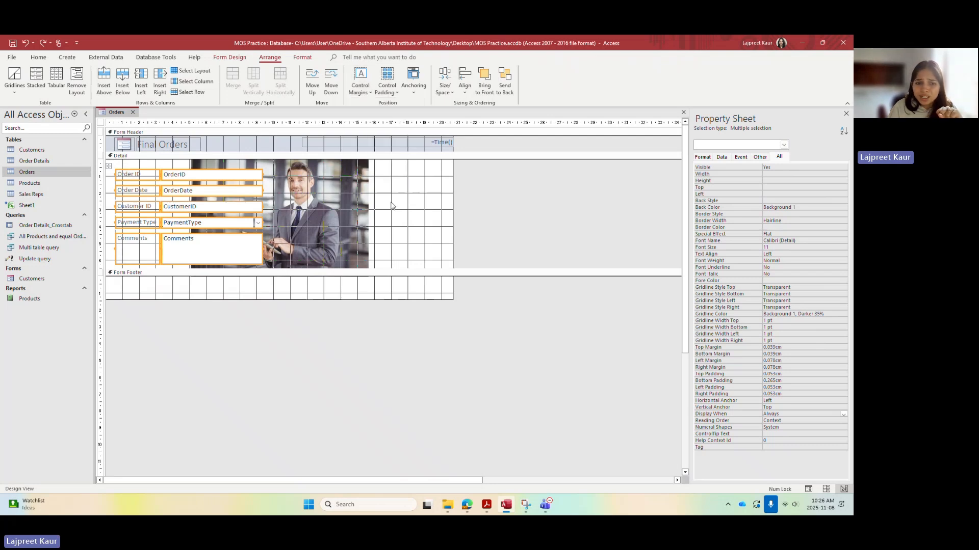
Examine the properties of the Orders form's stacked controls and its Detail section in Layout View
right_click(124, 115)
click(152, 175)
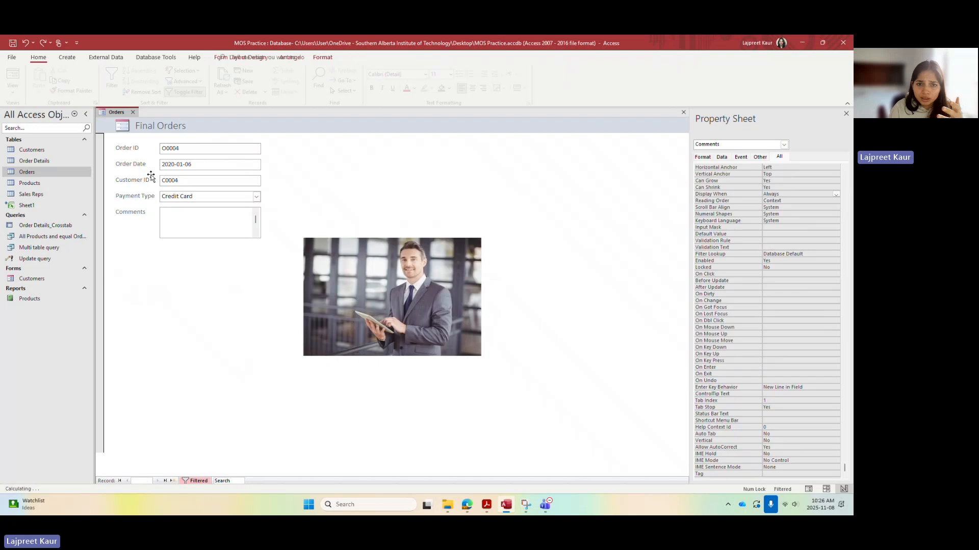
click(287, 60)
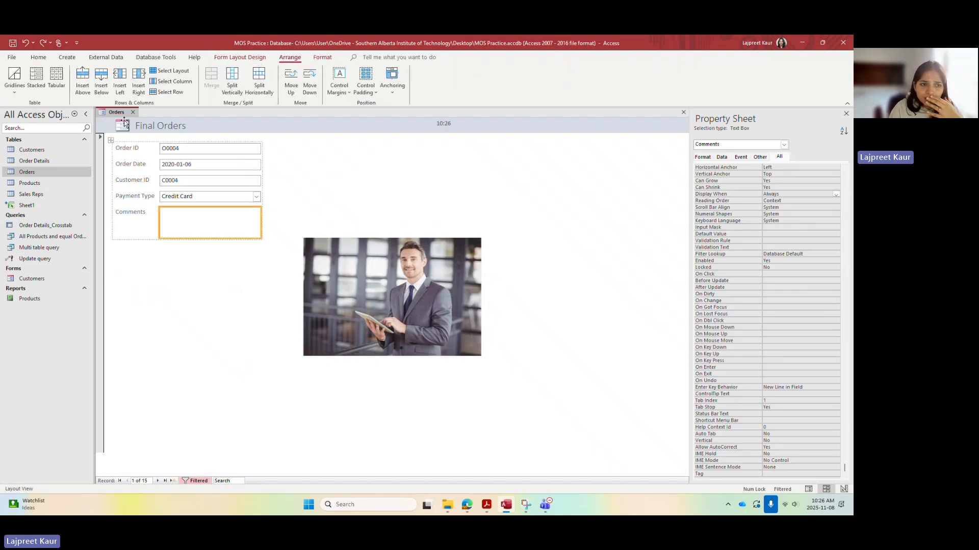
click(111, 141)
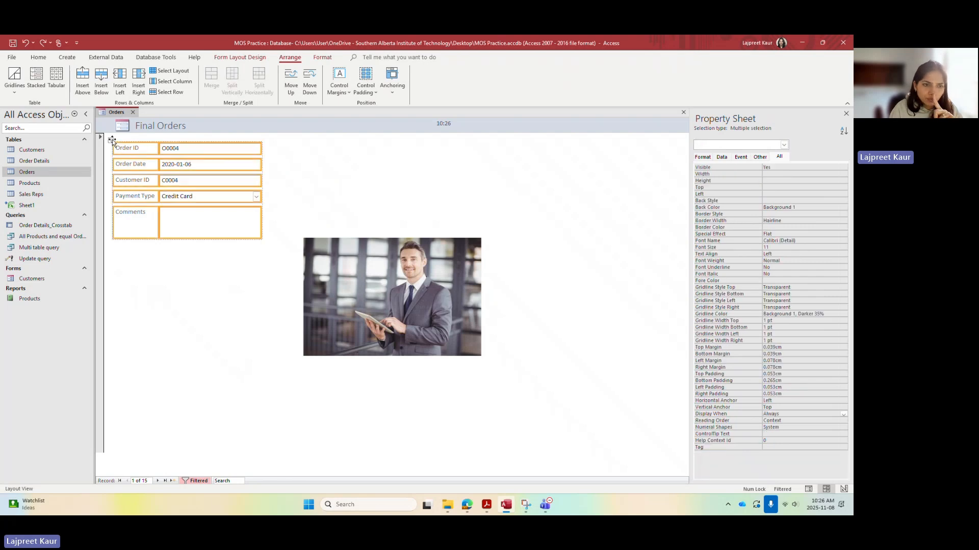
click(304, 175)
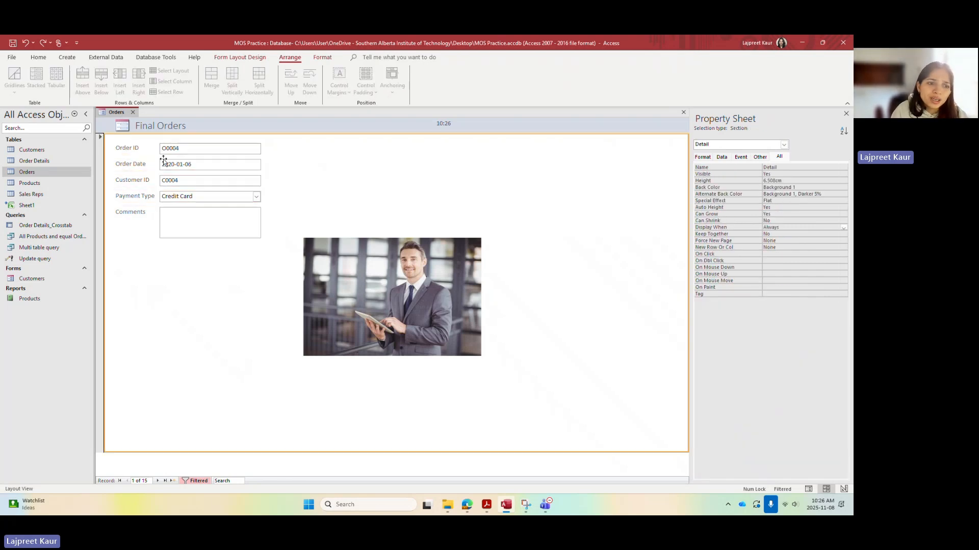
click(123, 148)
click(111, 140)
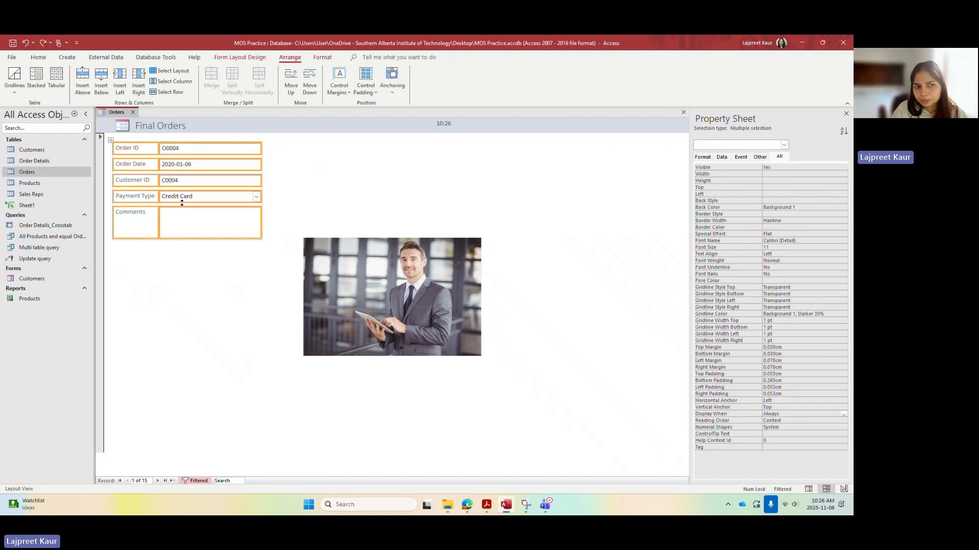
click(784, 145)
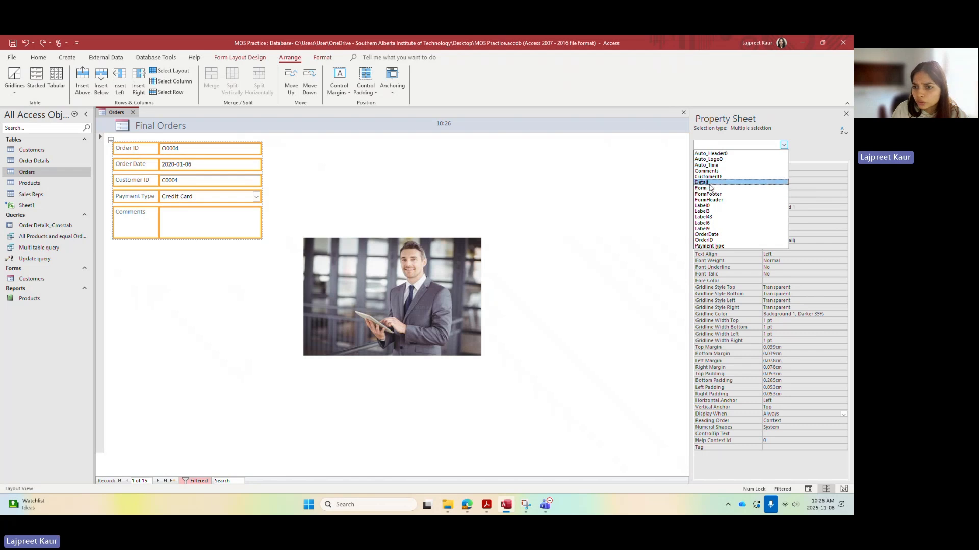
click(708, 183)
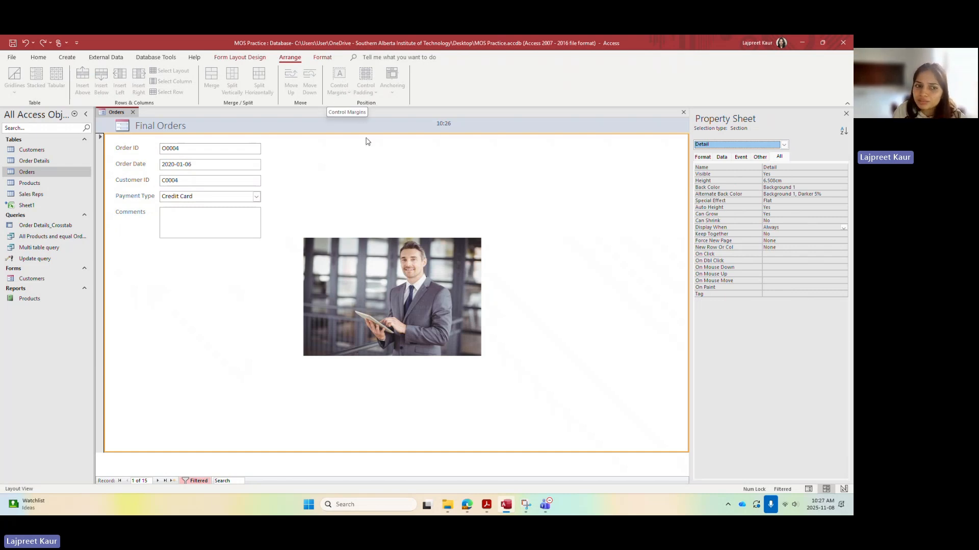
In Design View, set the control margins of all labels and fields in the Detail section to Medium
right_click(103, 111)
click(148, 177)
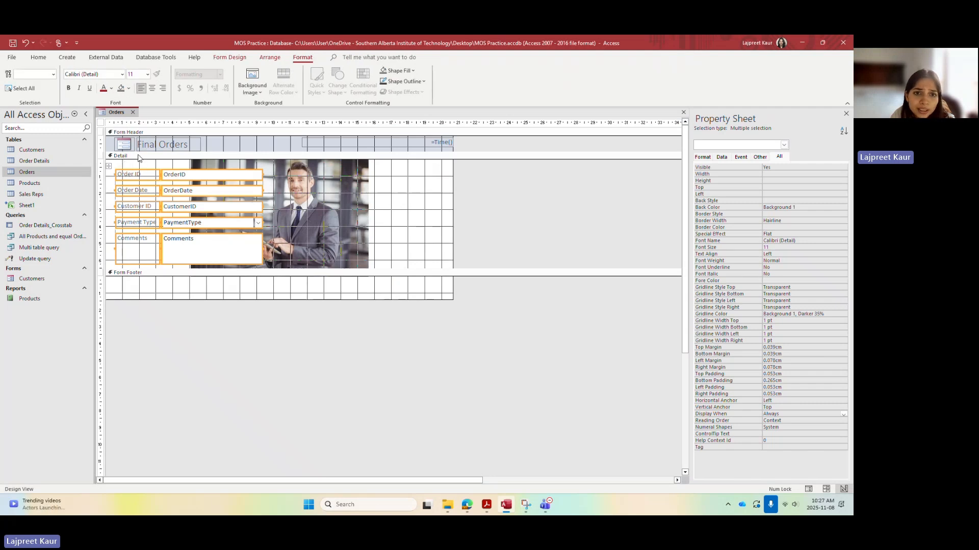
click(138, 157)
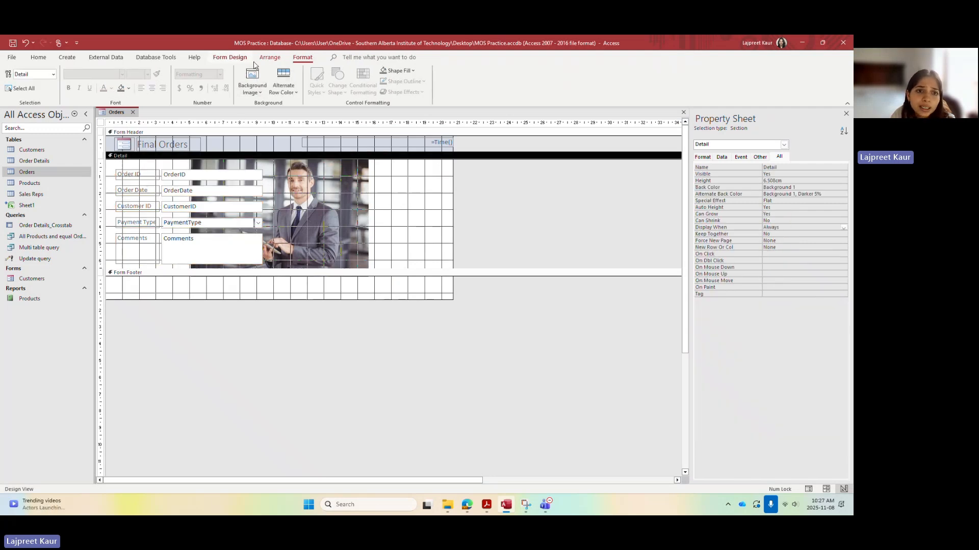
click(269, 57)
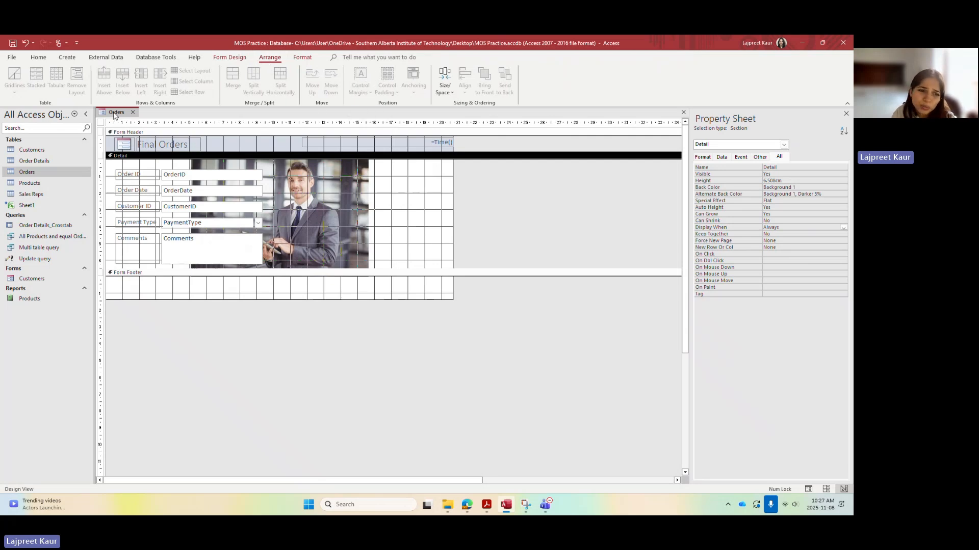
click(136, 175)
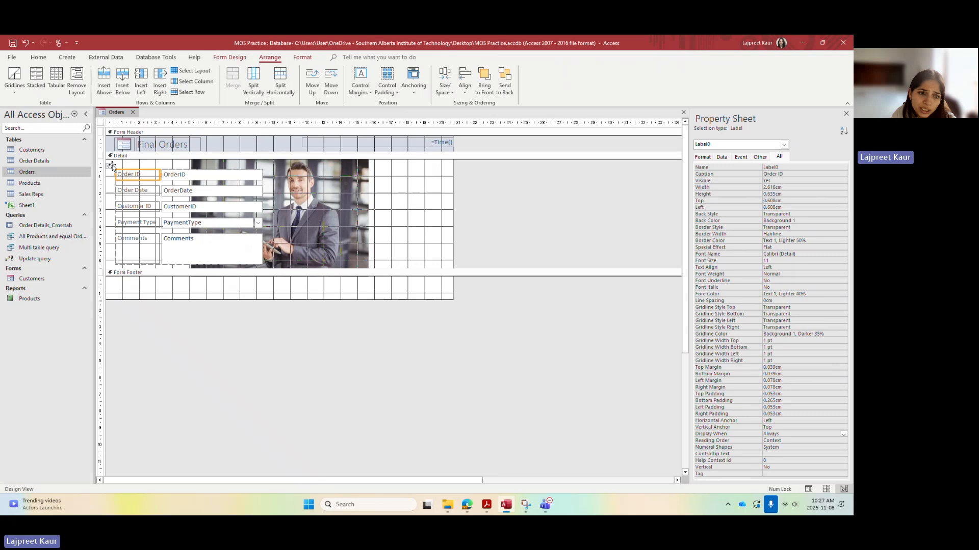
click(111, 165)
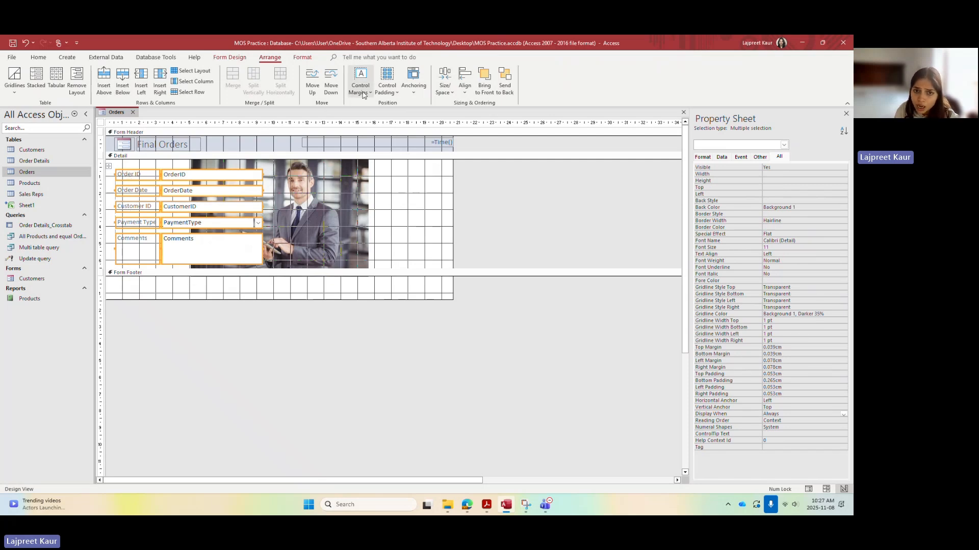
click(364, 94)
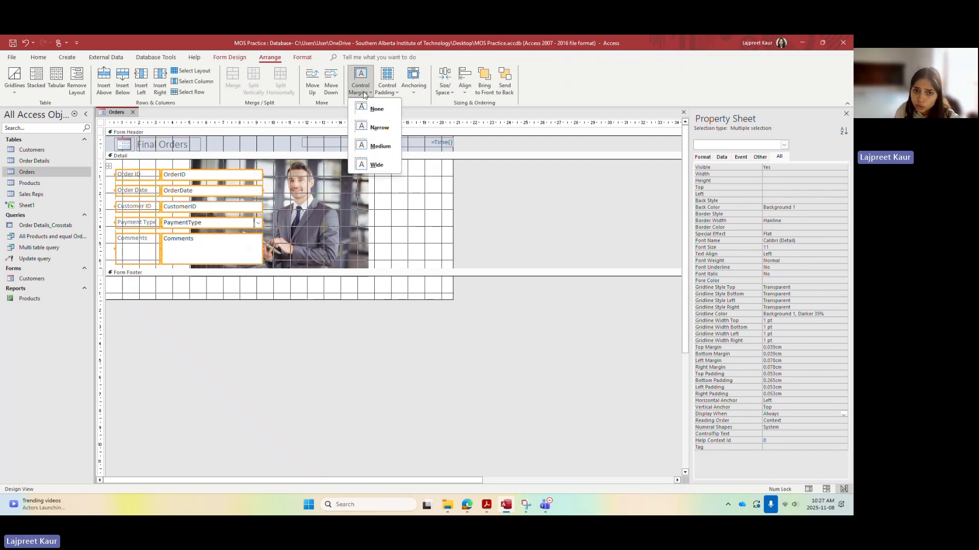
click(375, 147)
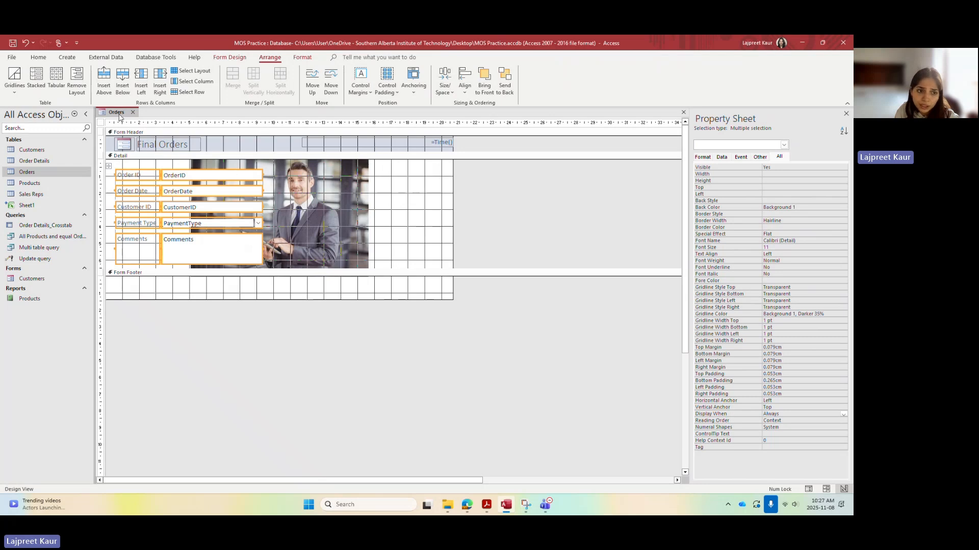
In Layout View, set the control padding of all Detail labels and fields to Medium and reapply Medium control margins
right_click(119, 116)
click(147, 174)
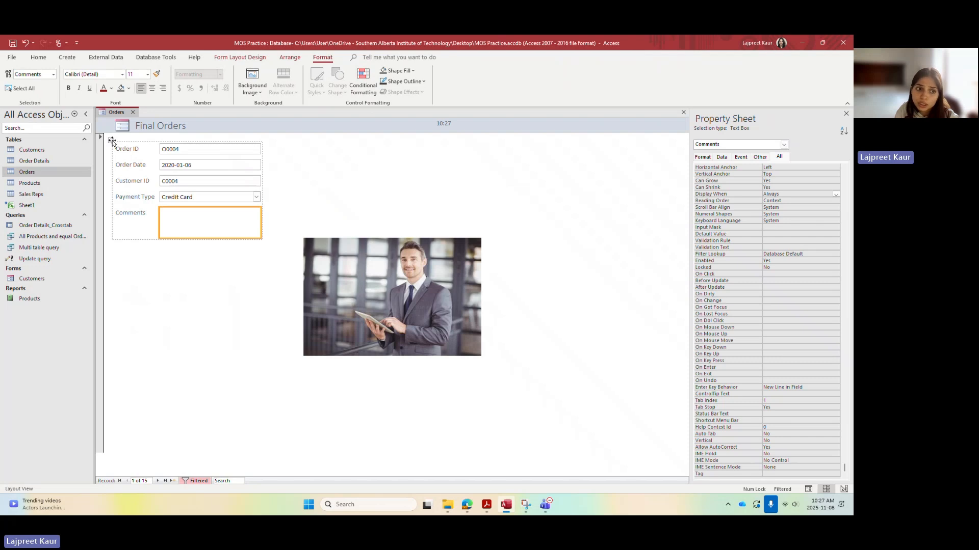
click(112, 141)
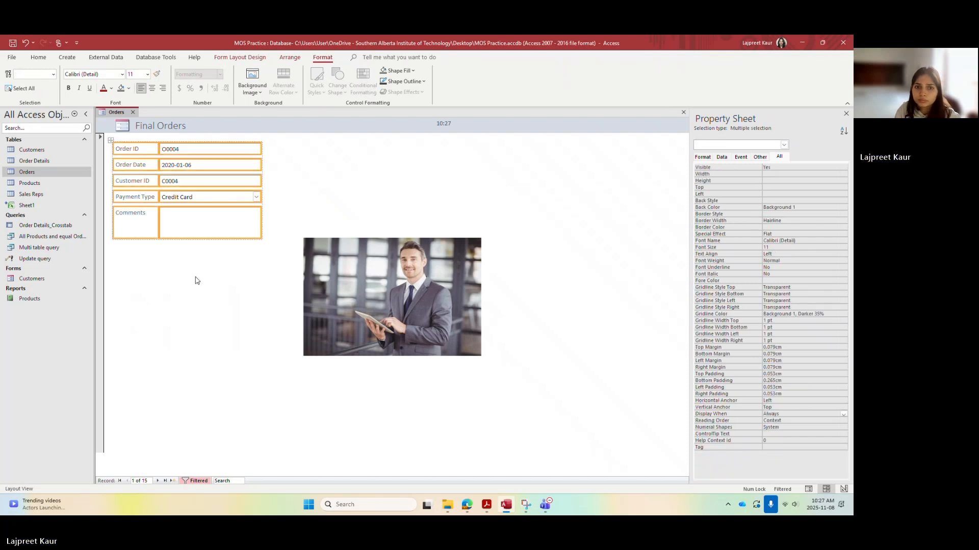
click(292, 57)
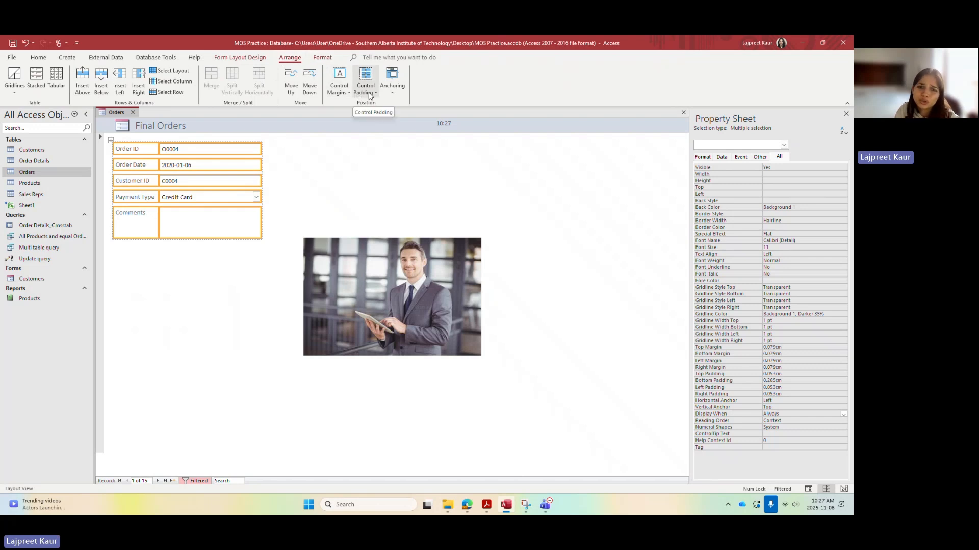
click(370, 95)
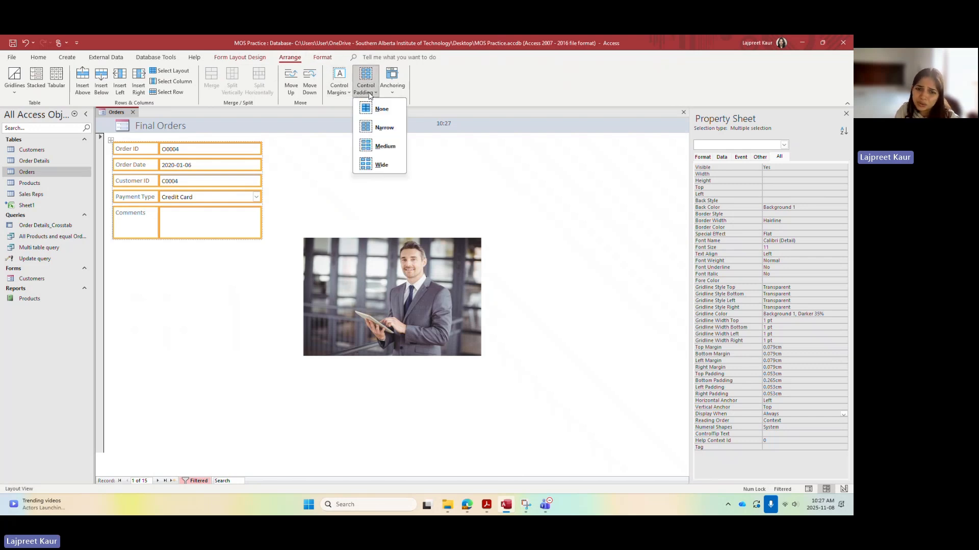
click(384, 145)
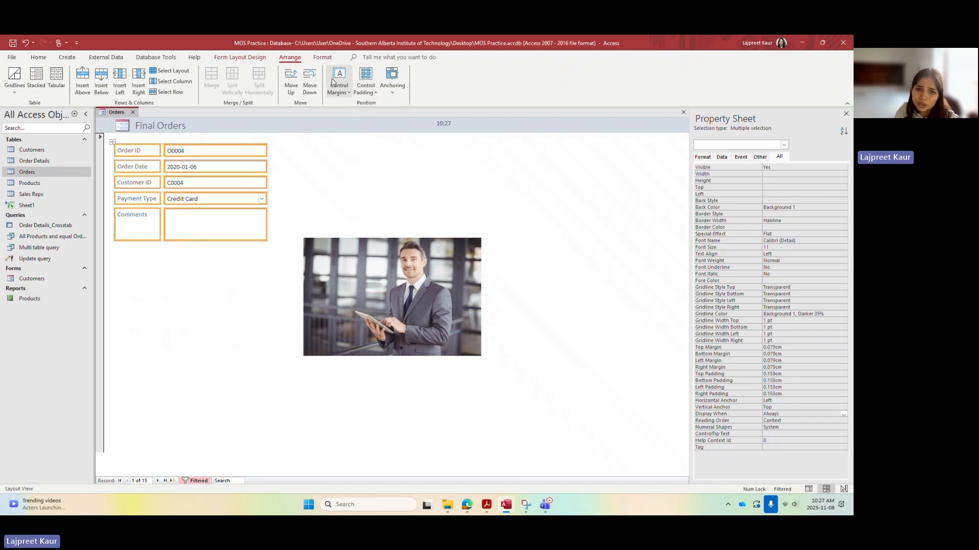
click(338, 82)
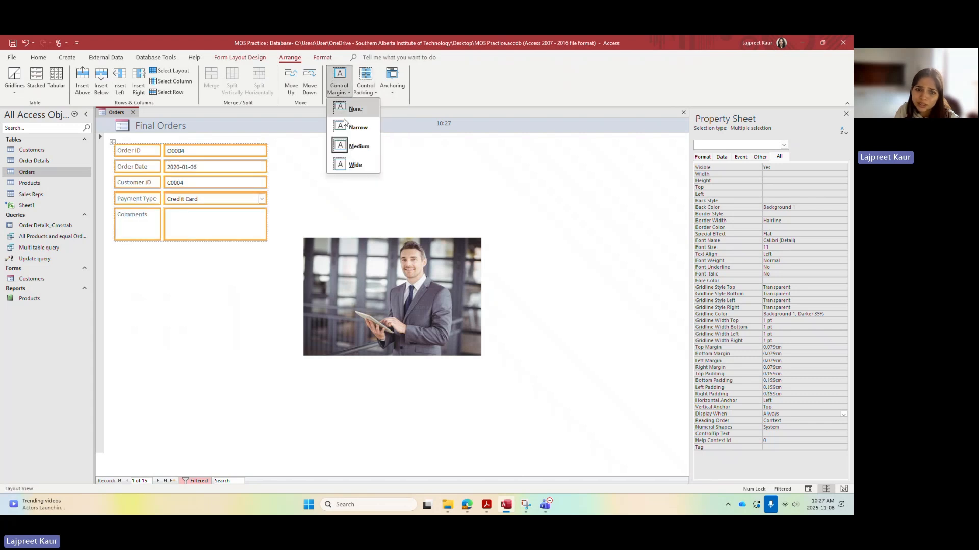
click(346, 148)
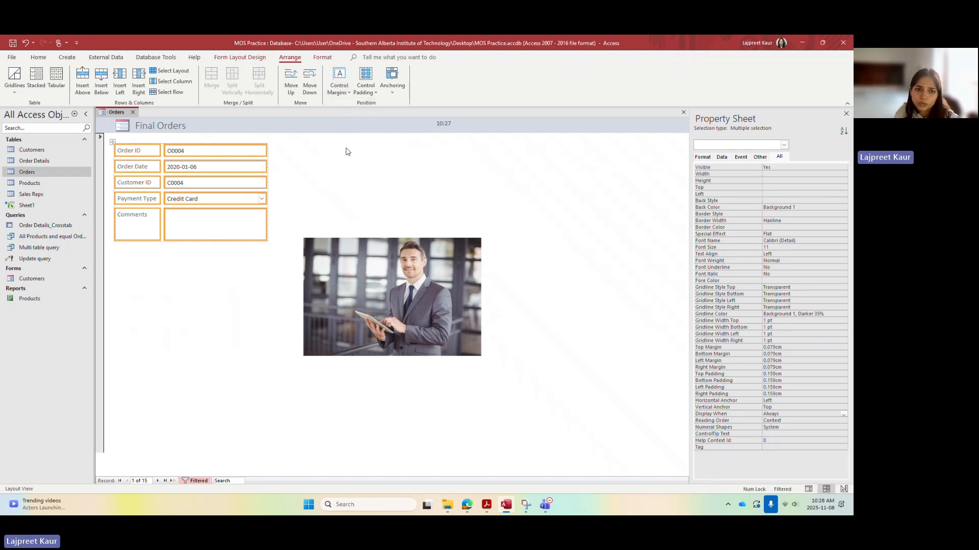